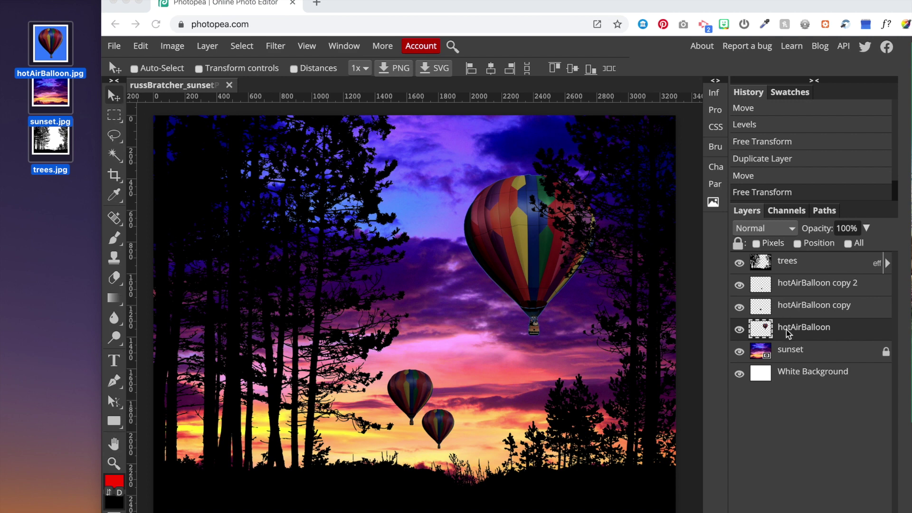
# Move the trees layer below the balloon layers, and return it to the top of the layer stack.
pyautogui.click(745, 211)
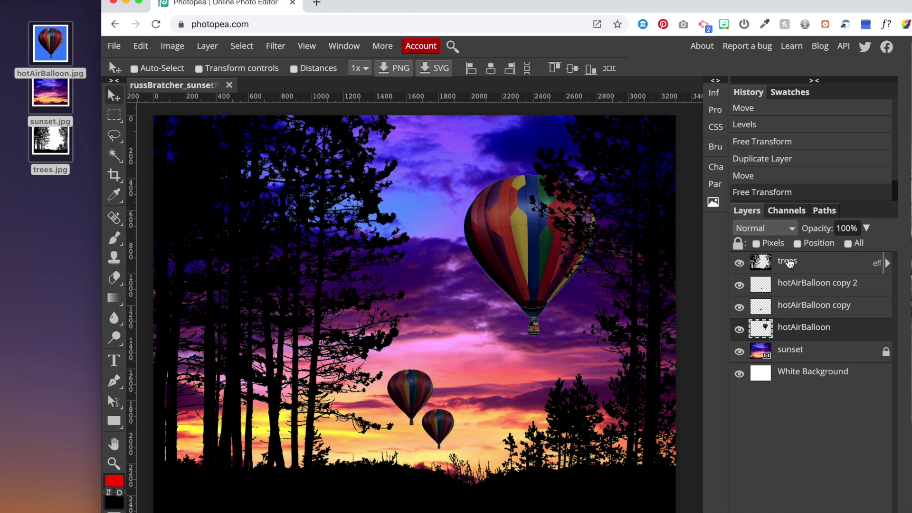
pyautogui.moveTo(788, 264); pyautogui.dragTo(790, 336)
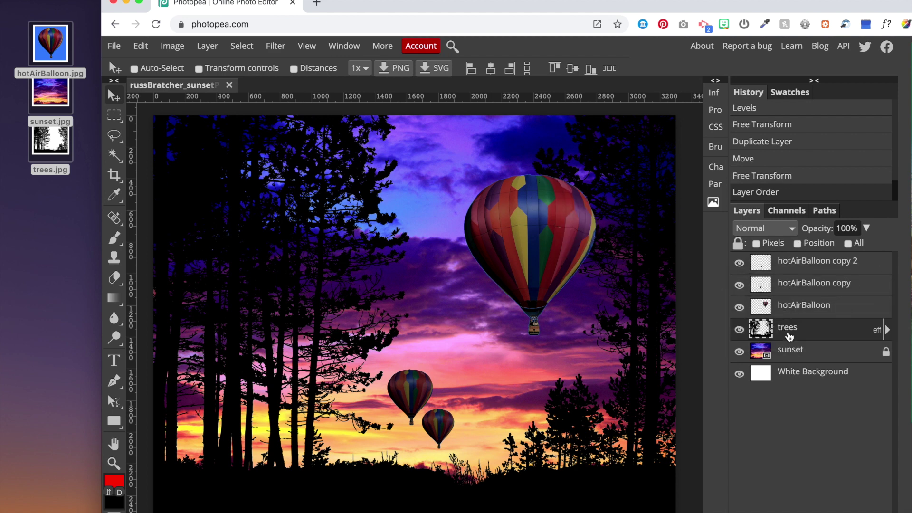
pyautogui.moveTo(789, 333); pyautogui.dragTo(787, 264)
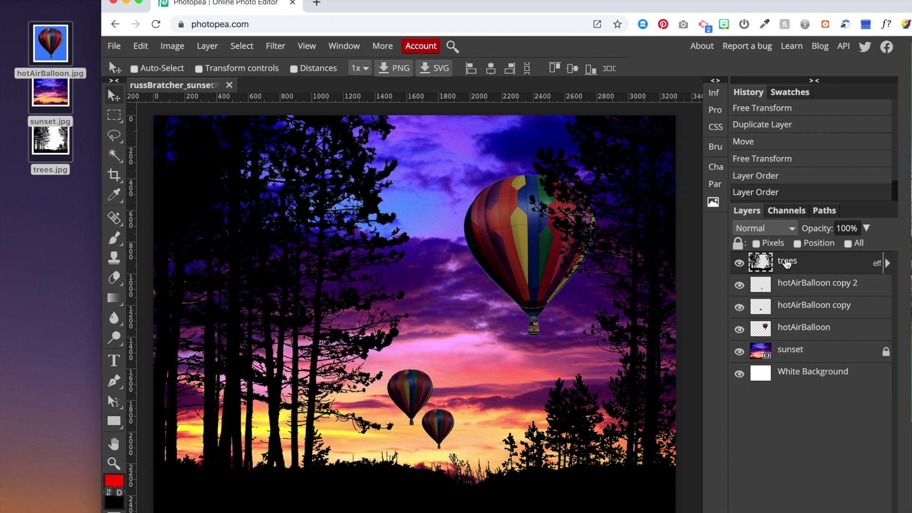
# Start a new project and name it with the author's full name followed by "_compositeProject".
pyautogui.click(114, 46)
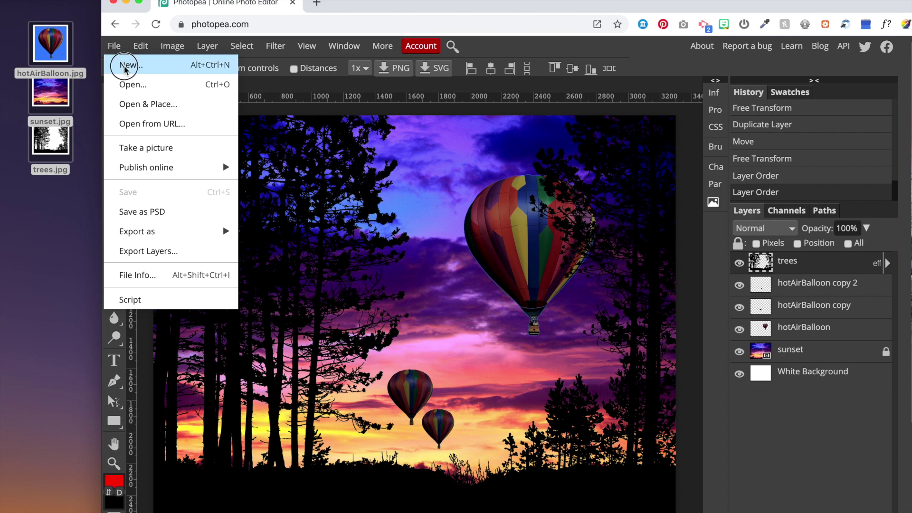
pyautogui.click(126, 65)
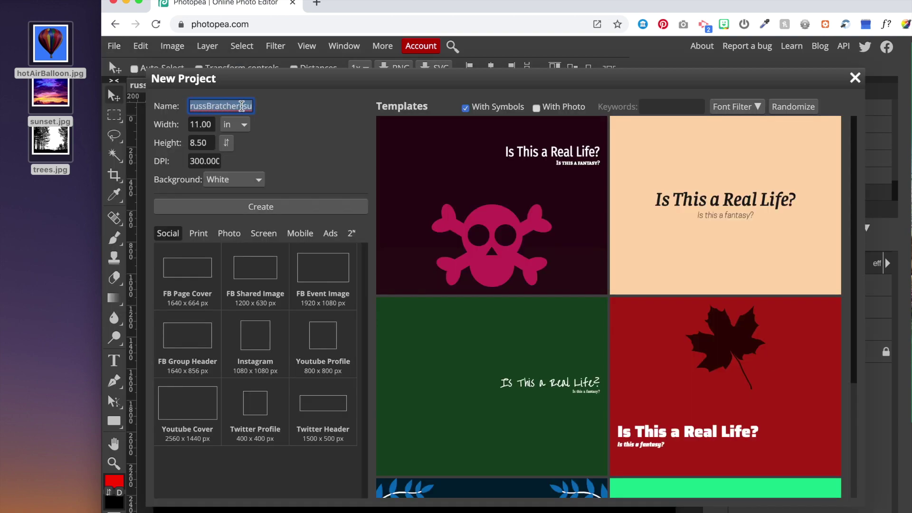
pyautogui.click(240, 105)
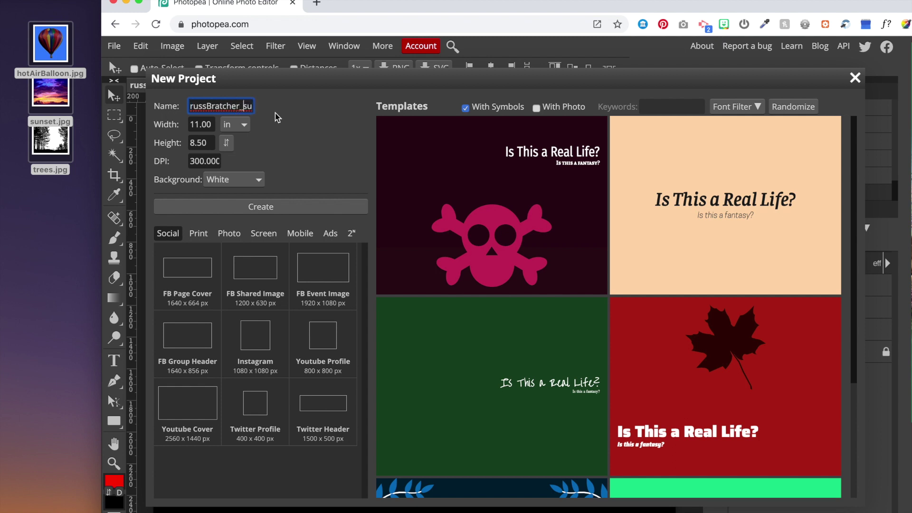
pyautogui.press('Right')
pyautogui.press('Right')
pyautogui.press('Right')
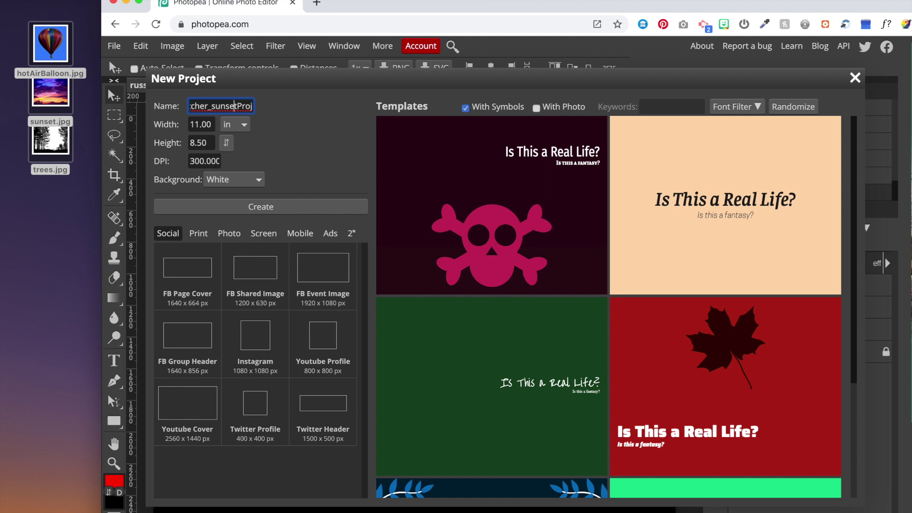
pyautogui.press('BackSpace')
pyautogui.press('BackSpace')
pyautogui.press('BackSpace')
pyautogui.press('BackSpace')
pyautogui.press('BackSpace')
pyautogui.press('BackSpace')
pyautogui.write('compositeProject')
# Create the project at 11 × 8.5 in and 300 DPI with a white background.
pyautogui.click(243, 125)
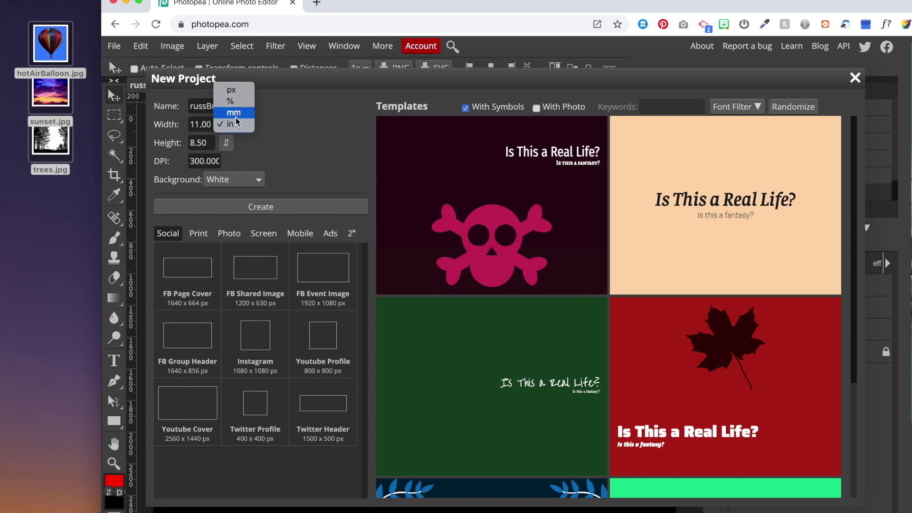
pyautogui.click(197, 127)
pyautogui.click(198, 142)
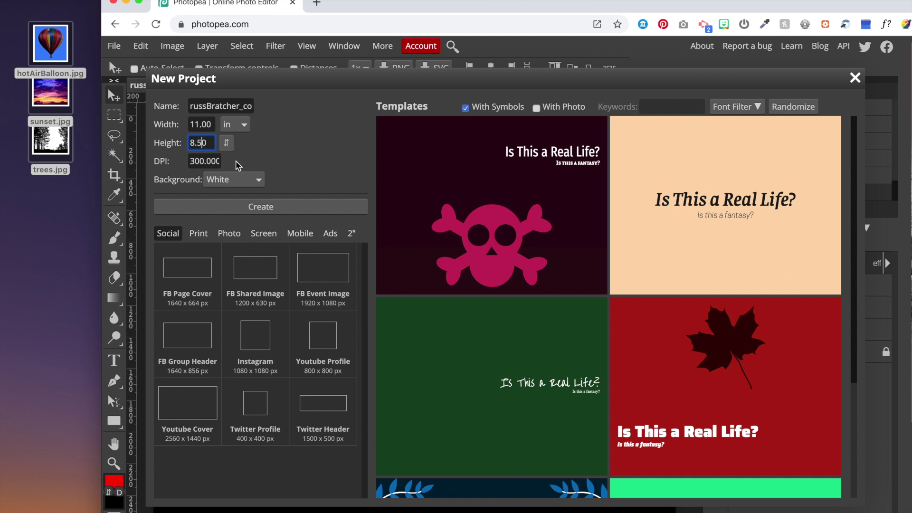
pyautogui.click(204, 161)
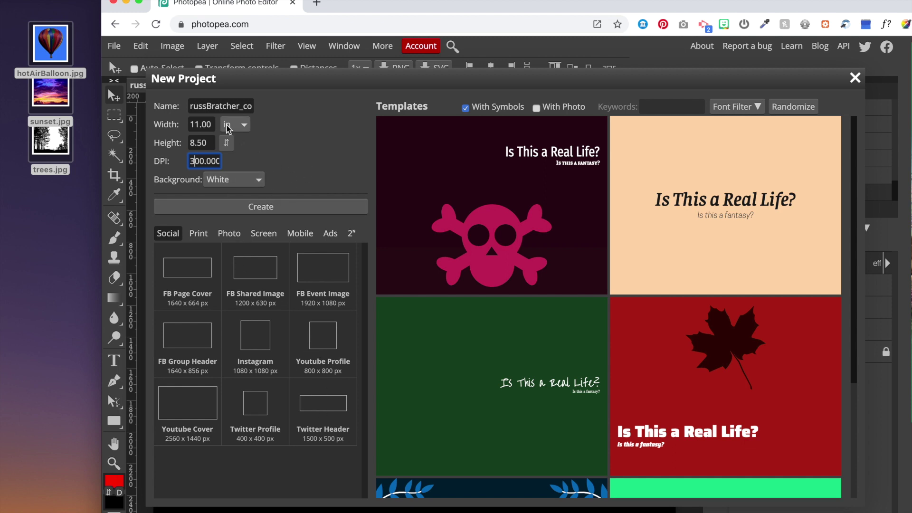
pyautogui.click(256, 208)
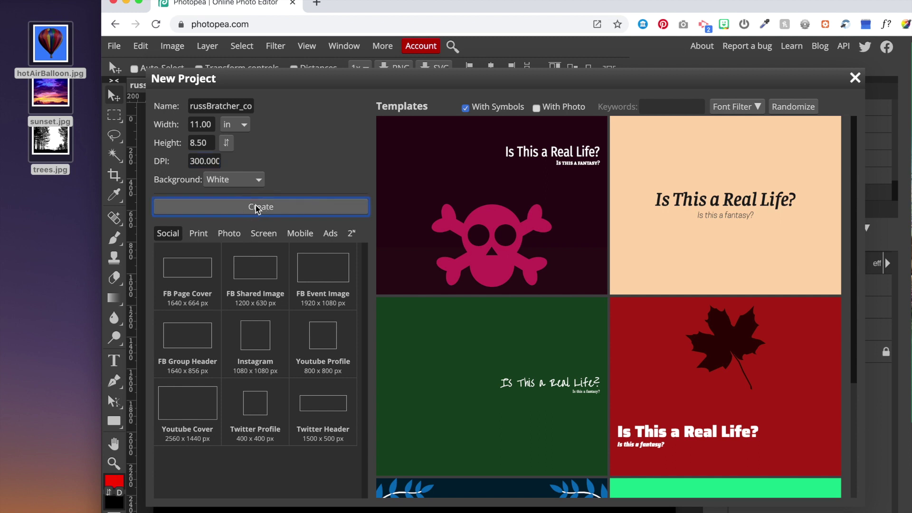
pyautogui.moveTo(358, 1); pyautogui.dragTo(354, 0)
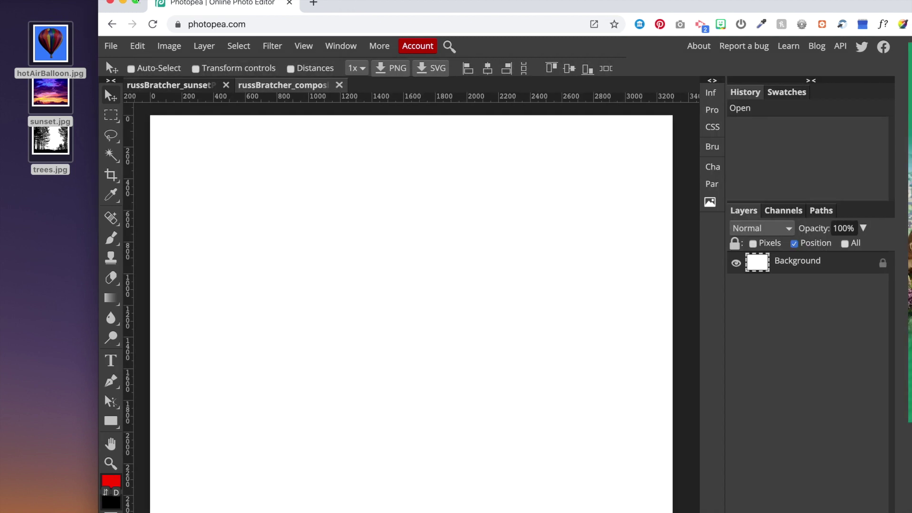
# Replace the Background layer's position lock with a full lock on all its properties.
pyautogui.click(494, 245)
pyautogui.click(883, 262)
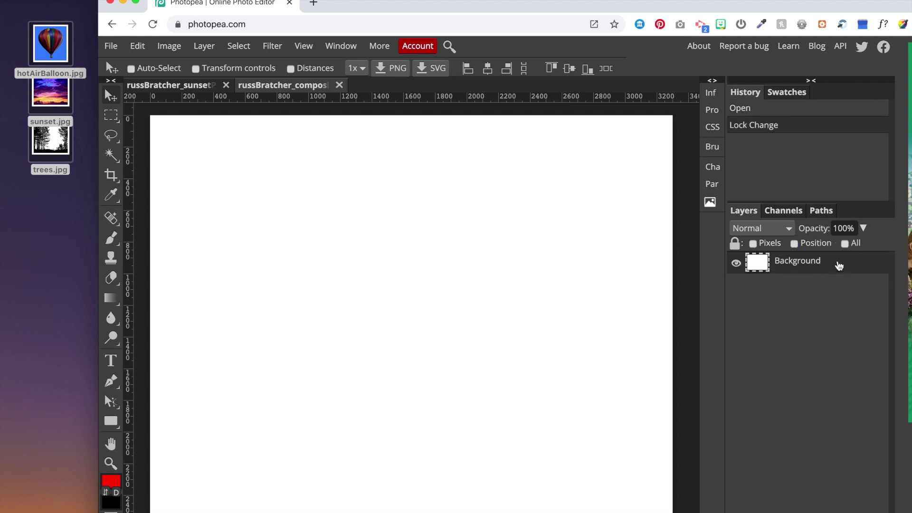
pyautogui.click(844, 243)
pyautogui.click(841, 266)
# Place sunset.jpg from the Desktop into the composite project as a new layer.
pyautogui.click(112, 47)
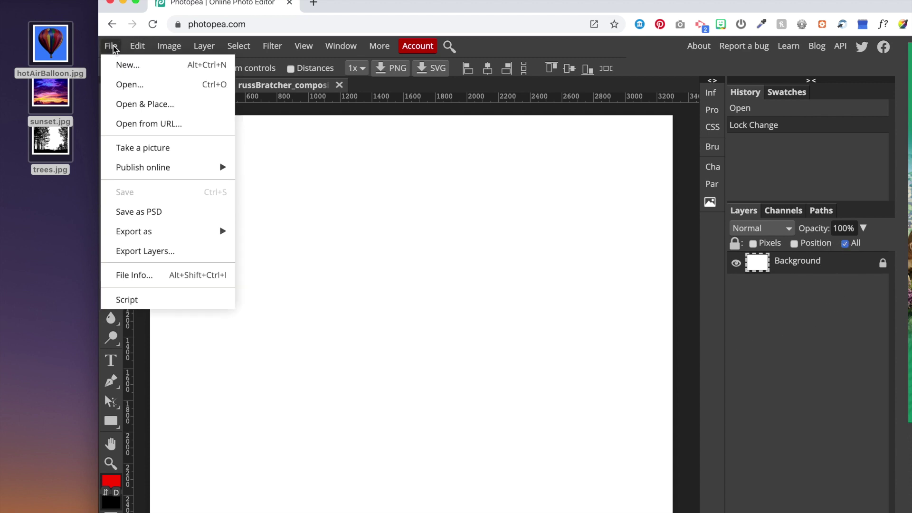
pyautogui.click(141, 104)
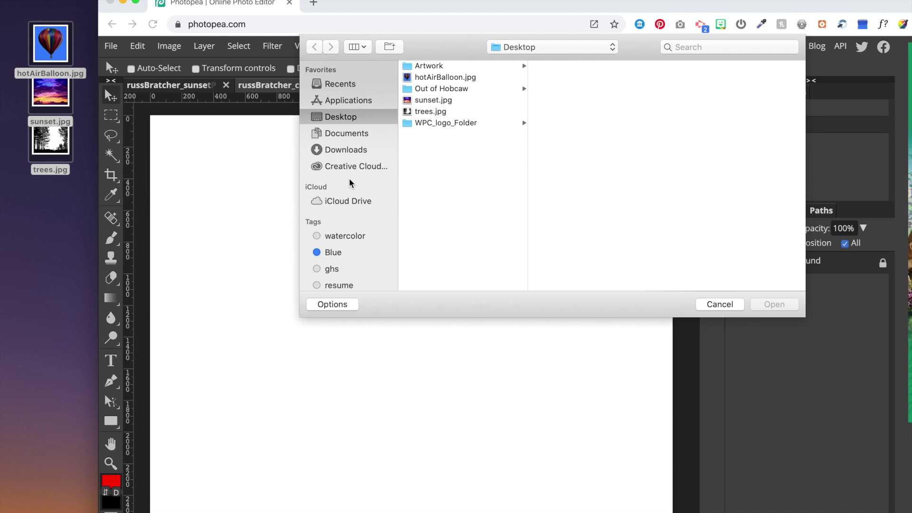
pyautogui.click(433, 101)
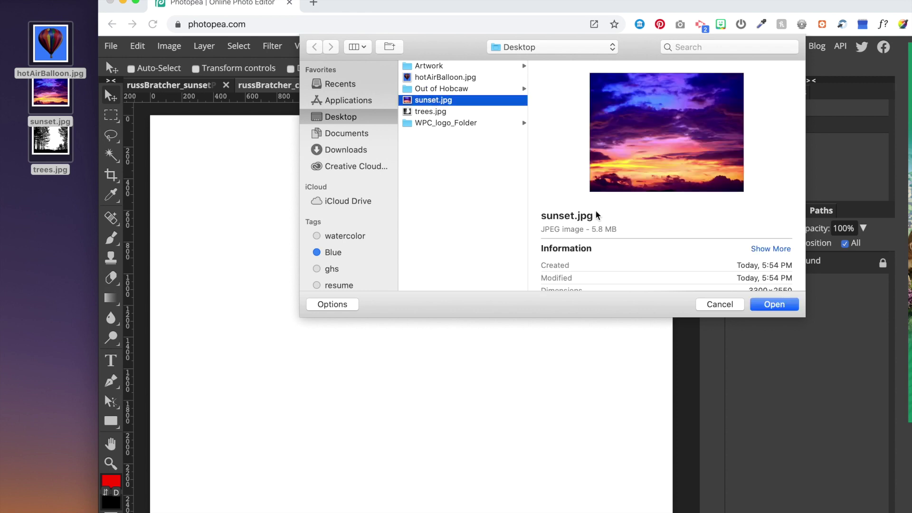
pyautogui.click(774, 304)
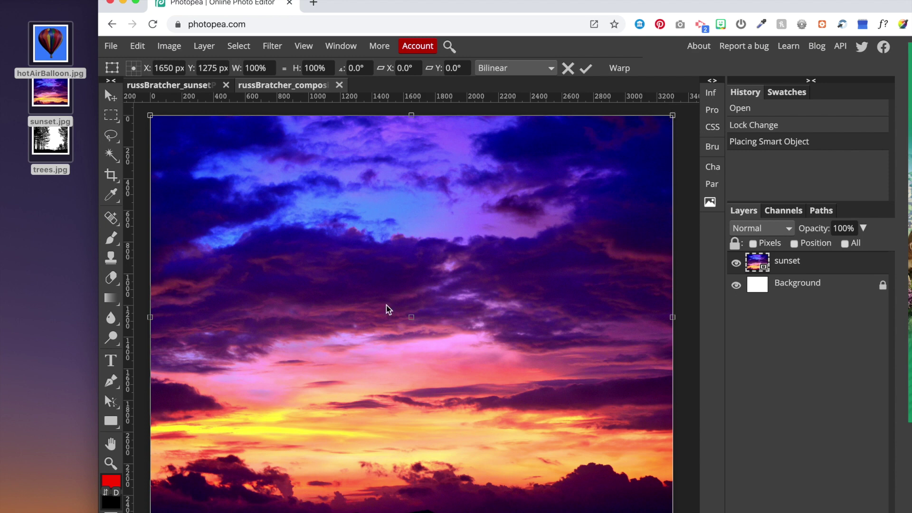
# Try scaling the placed sunset image to 90% and squeezing its width to 74%, and undo the transform.
pyautogui.moveTo(672, 116); pyautogui.dragTo(621, 155)
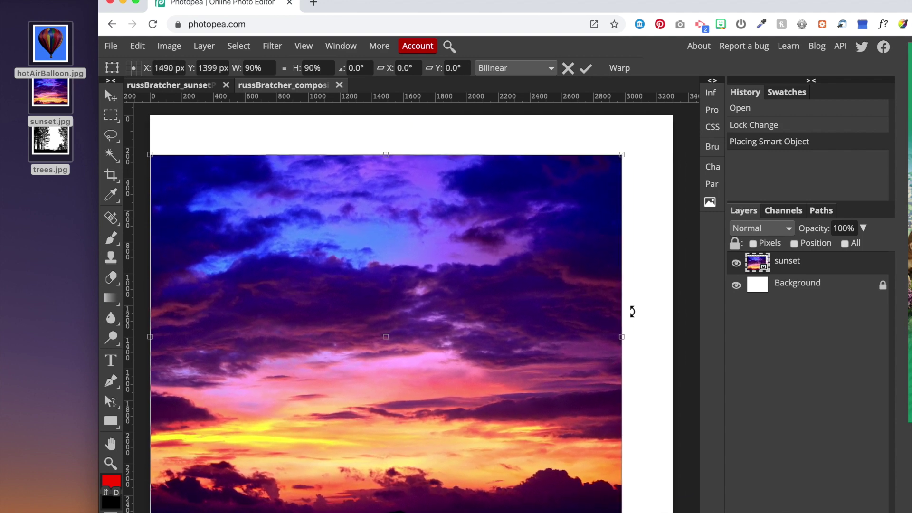
pyautogui.moveTo(621, 336); pyautogui.dragTo(539, 337)
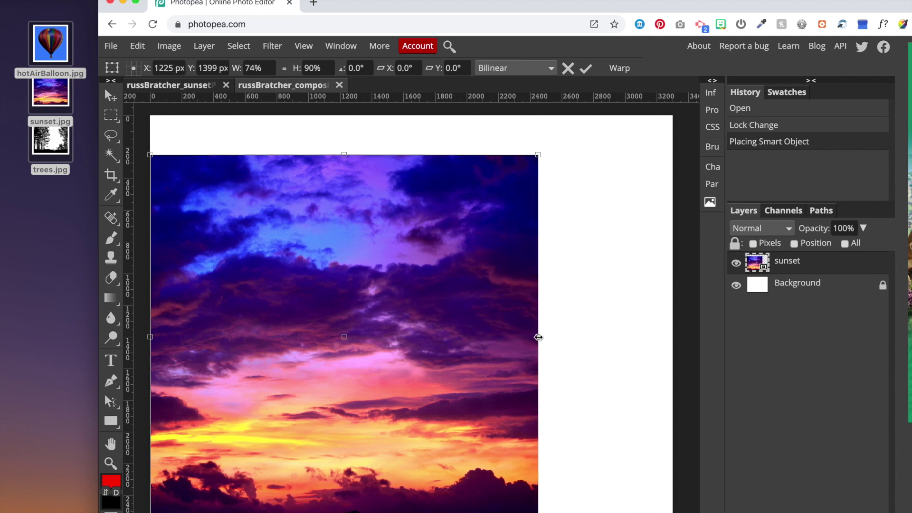
pyautogui.press('Return')
pyautogui.hotkey('ctrl', 'z')
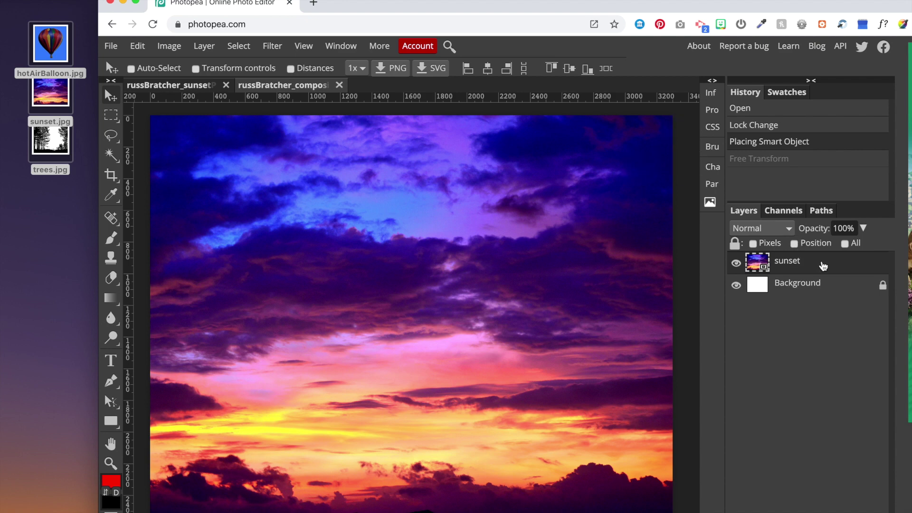
# Lock all properties of the sunset layer and place hotAirBalloon.jpg from the Desktop above it.
pyautogui.click(845, 243)
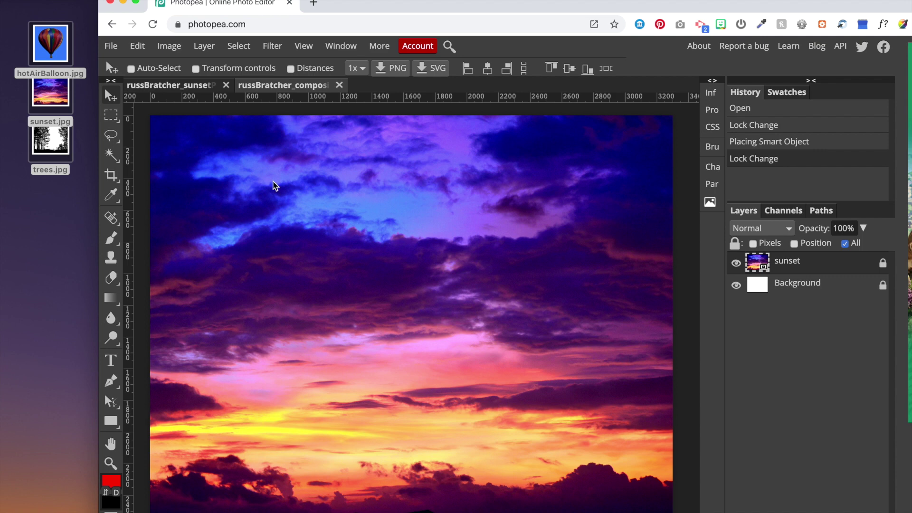
pyautogui.click(112, 50)
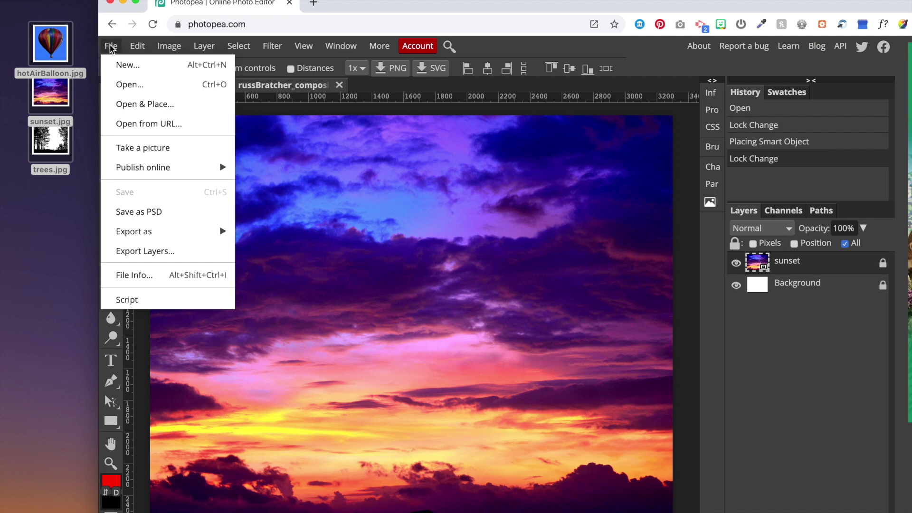
pyautogui.click(152, 104)
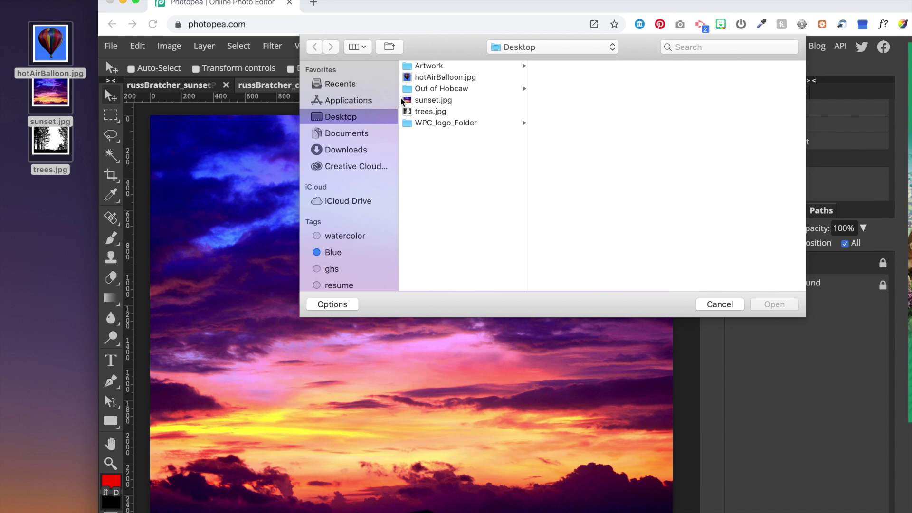
pyautogui.click(435, 76)
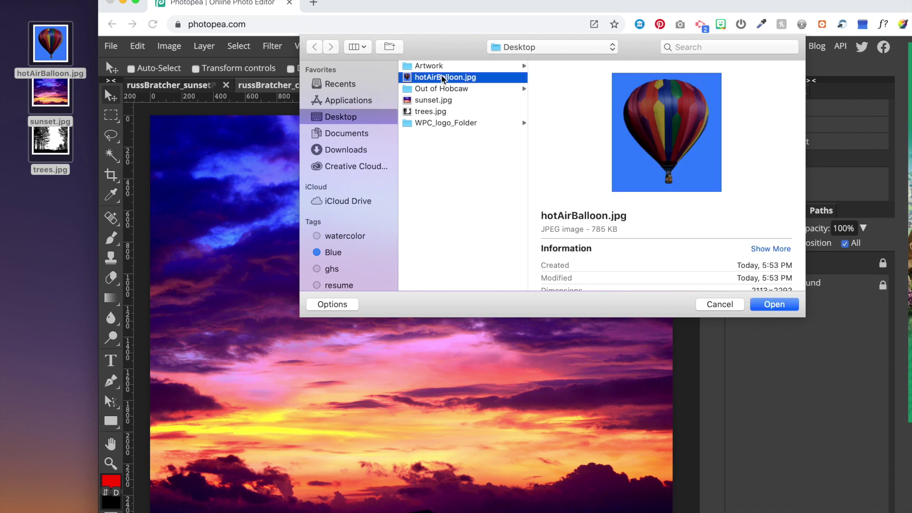
pyautogui.click(776, 305)
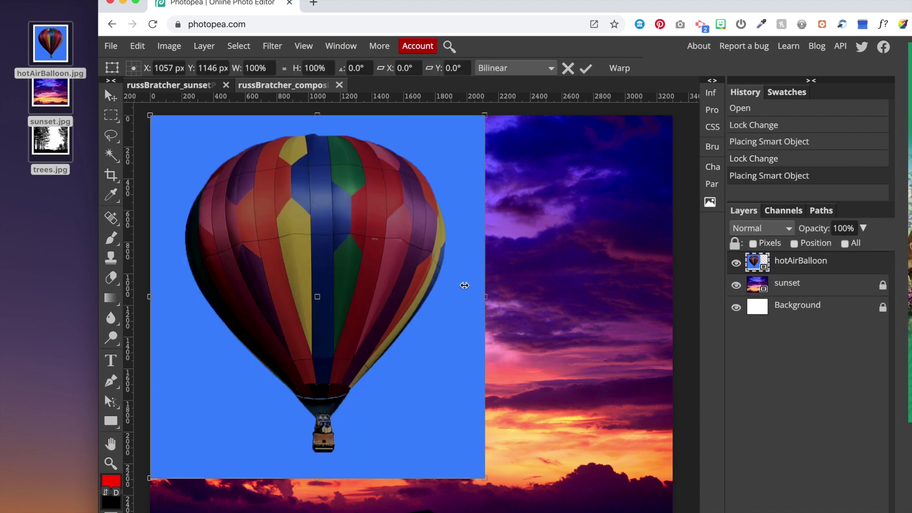
# Reposition the balloon image near the middle of the sunset at its full size and apply the placement.
pyautogui.moveTo(385, 245); pyautogui.dragTo(474, 271)
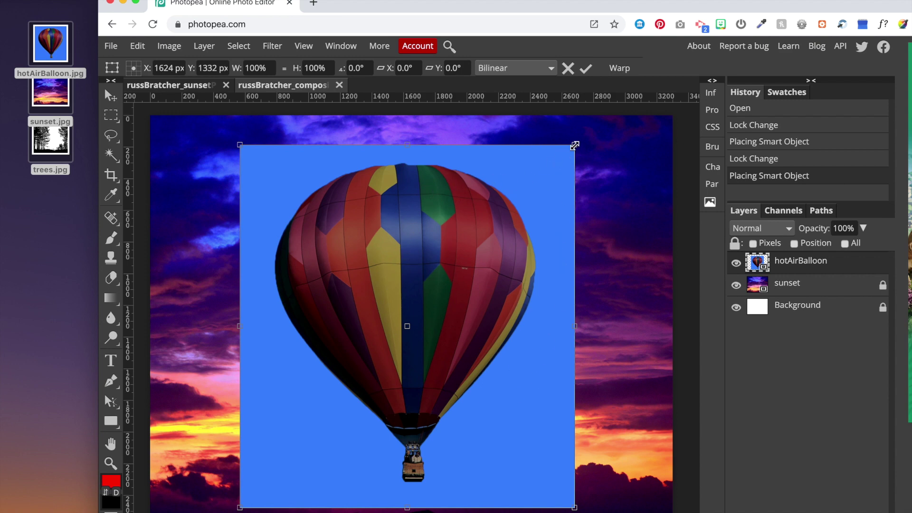
pyautogui.moveTo(445, 276); pyautogui.dragTo(469, 268)
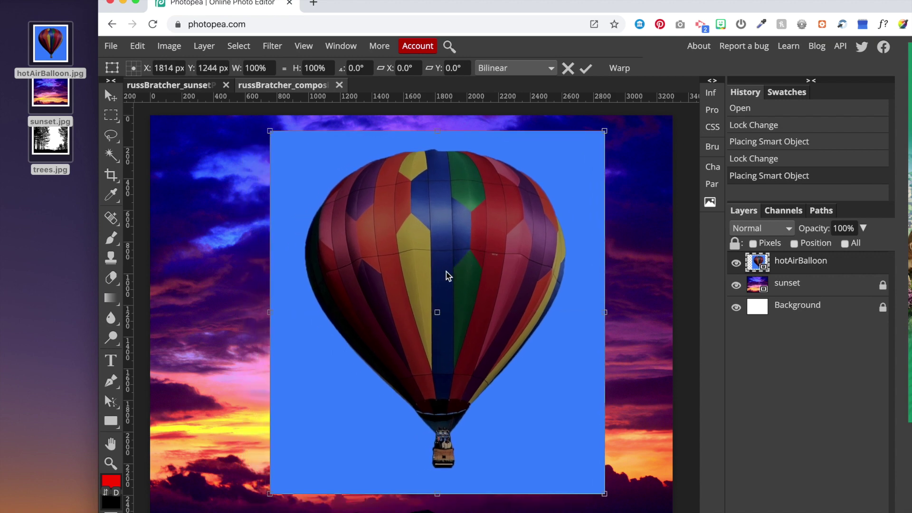
pyautogui.press('Return')
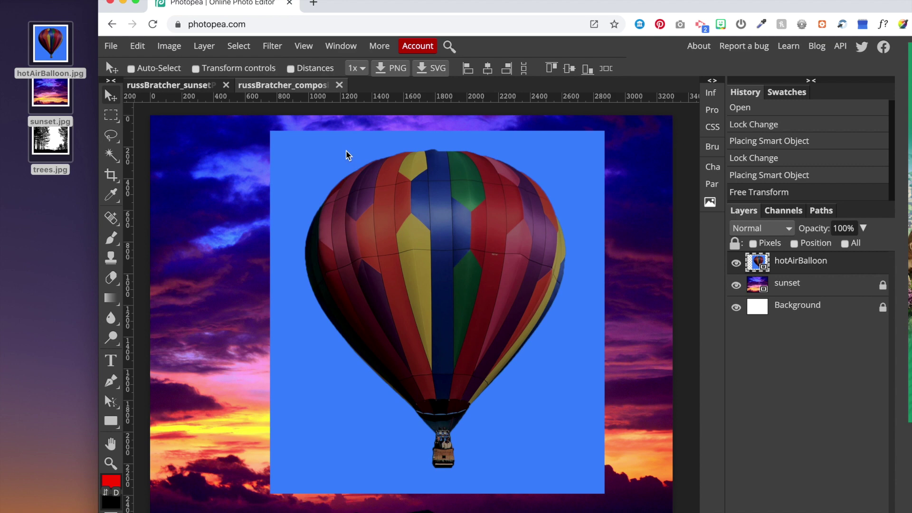
pyautogui.moveTo(428, 308); pyautogui.dragTo(381, 315)
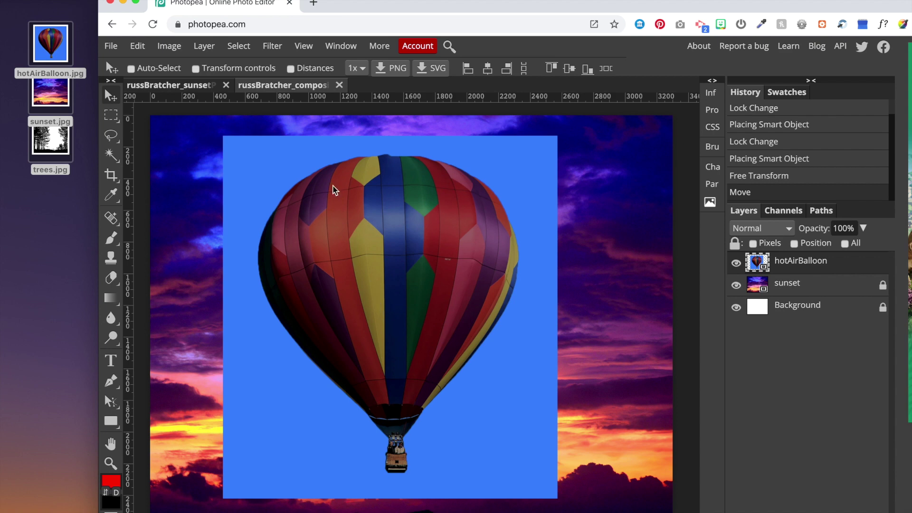
# Try to erase part of the blue backdrop on the hotAirBalloon layer with the Eraser tool.
pyautogui.click(206, 46)
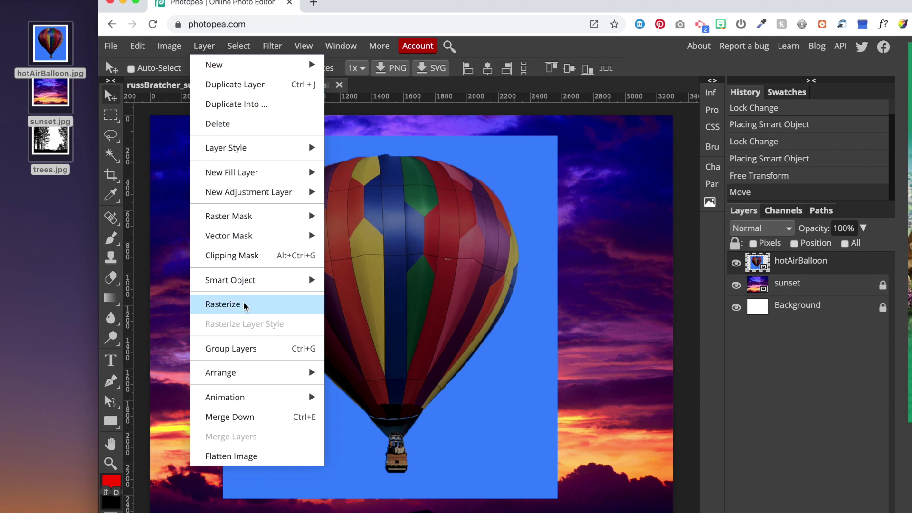
pyautogui.click(477, 277)
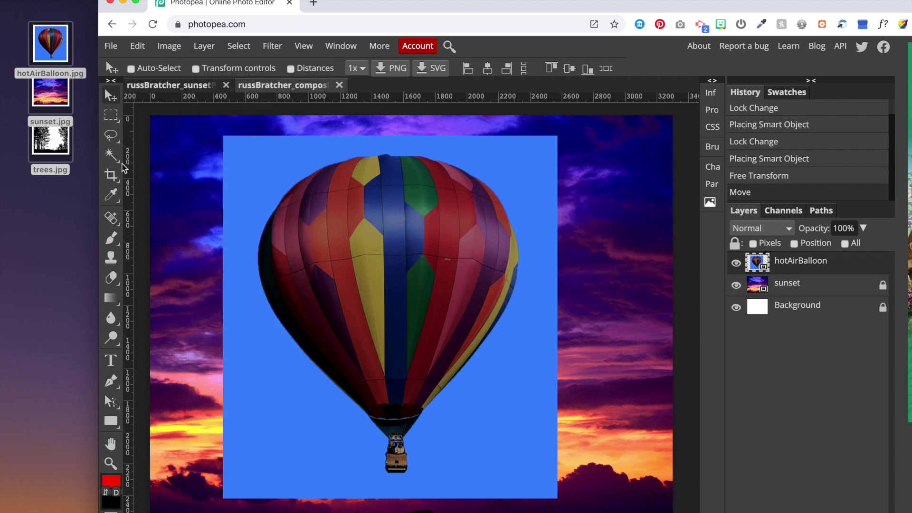
pyautogui.click(111, 277)
pyautogui.click(242, 171)
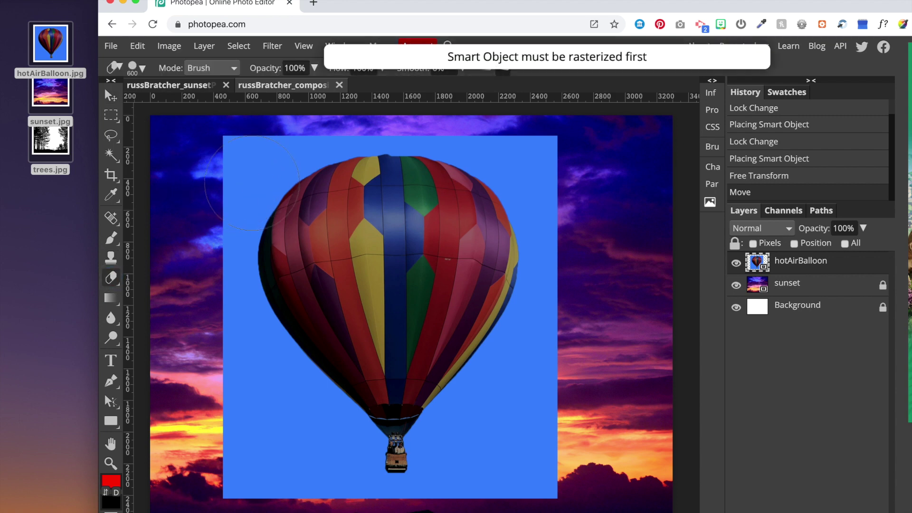
pyautogui.click(535, 106)
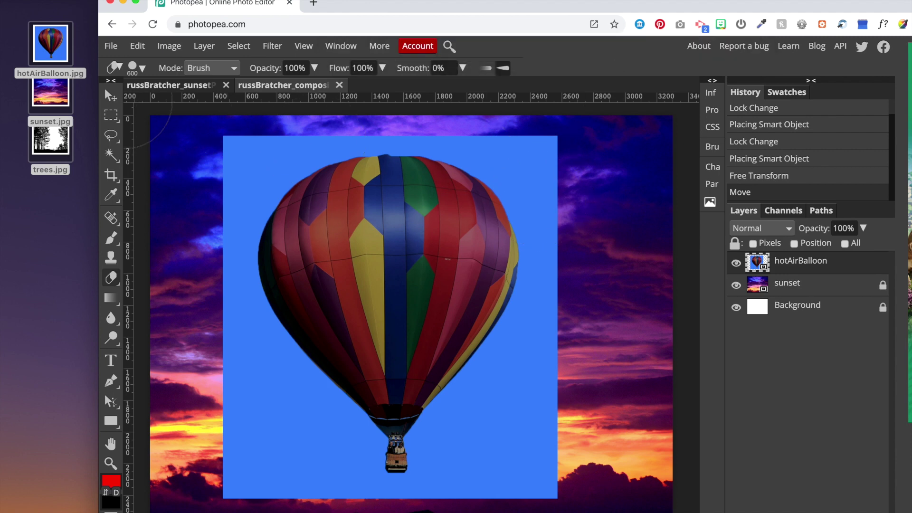
# Nudge the balloon image slightly up and left, and rasterize the hotAirBalloon layer.
pyautogui.click(109, 96)
pyautogui.moveTo(294, 200); pyautogui.dragTo(291, 195)
pyautogui.click(211, 49)
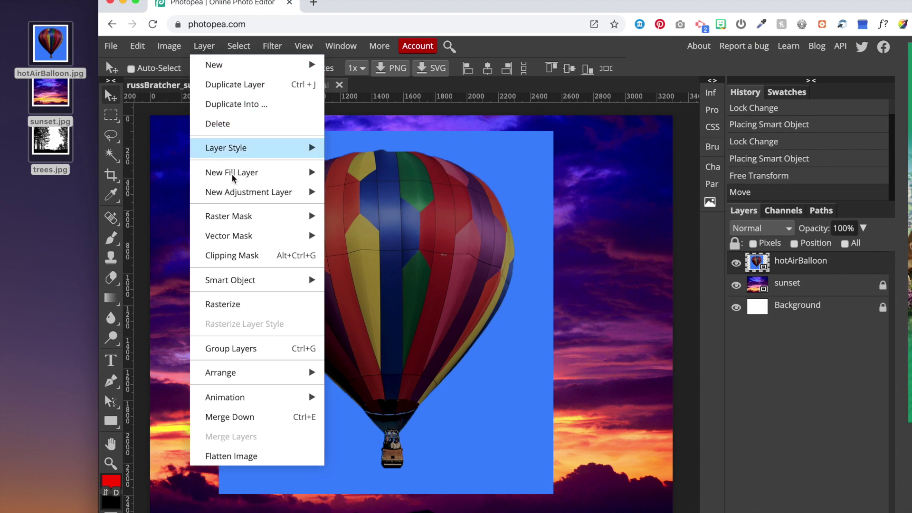
pyautogui.click(242, 304)
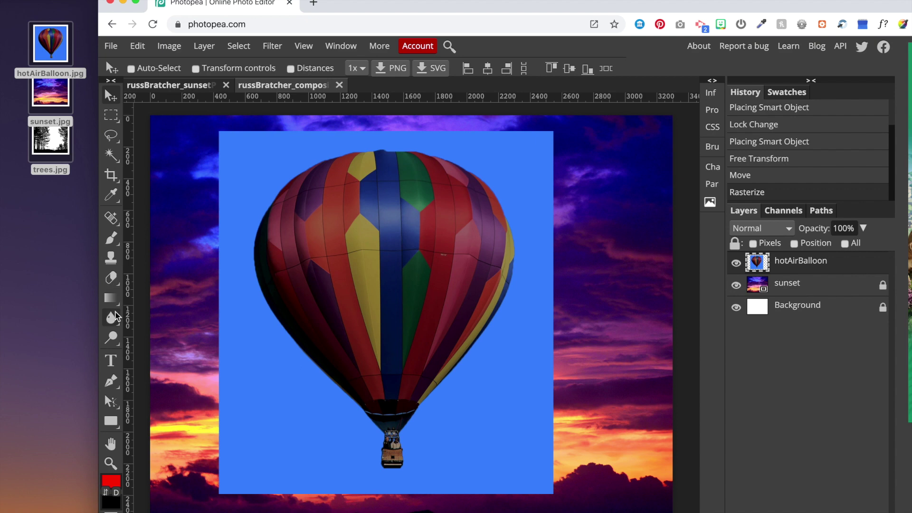
# Erase the blue backdrop beside the balloon's lower and upper right side with the Eraser tool at size 600.
pyautogui.click(111, 278)
pyautogui.moveTo(571, 427)
pyautogui.mouseDown()
pyautogui.moveTo(536, 470)
pyautogui.moveTo(561, 405)
pyautogui.moveTo(514, 503)
pyautogui.moveTo(586, 332)
pyautogui.moveTo(583, 340)
pyautogui.mouseUp()
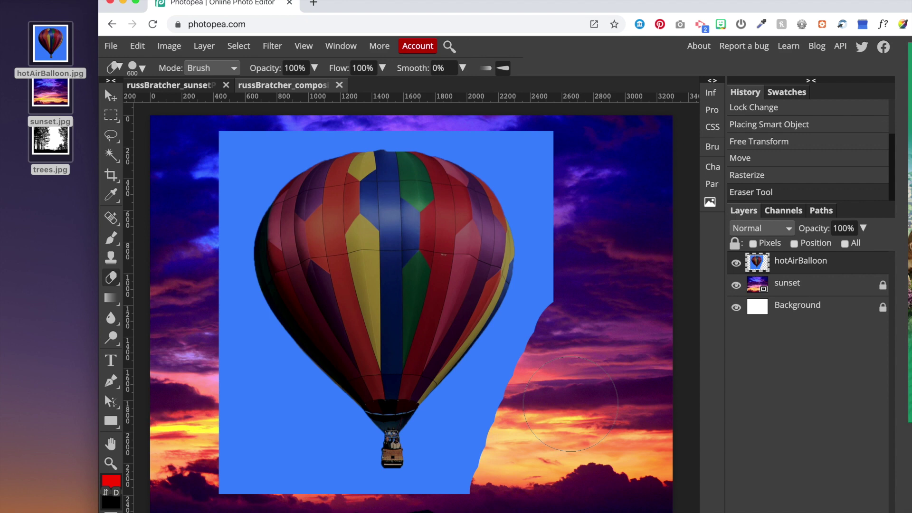
pyautogui.click(565, 150)
pyautogui.moveTo(565, 151); pyautogui.dragTo(567, 168)
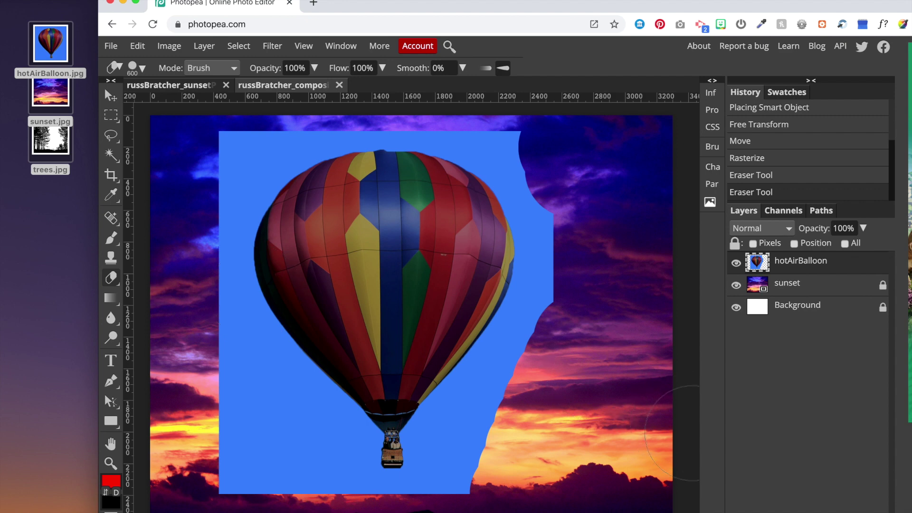
# Add a raster mask to the hotAirBalloon layer and set the default colours with white as the foreground.
pyautogui.click(790, 512)
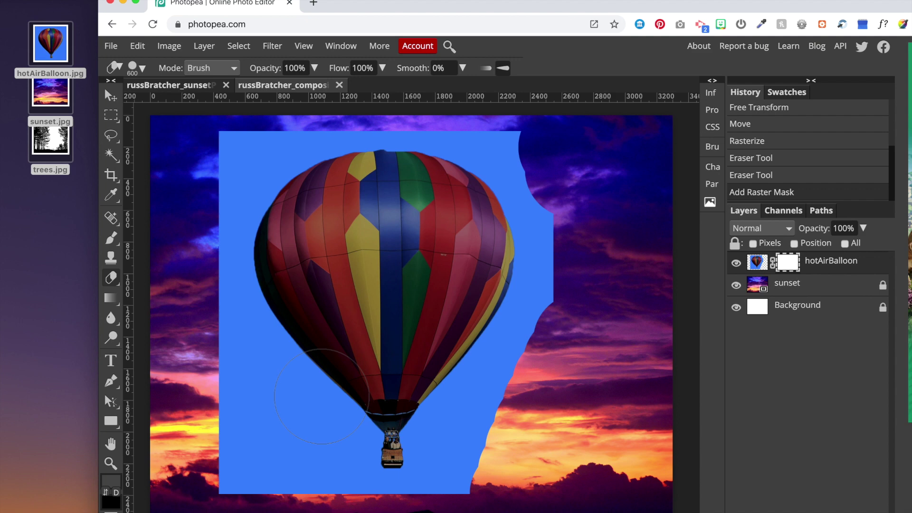
pyautogui.click(117, 494)
pyautogui.click(112, 482)
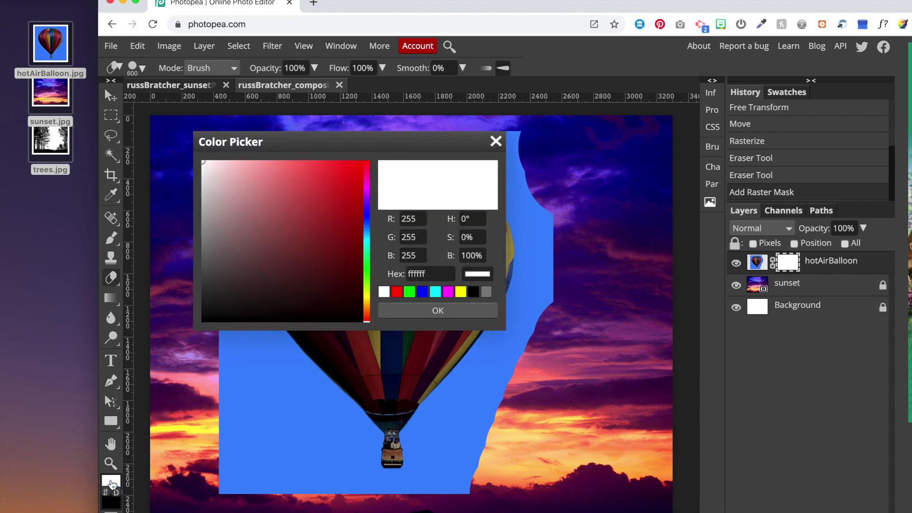
pyautogui.click(495, 141)
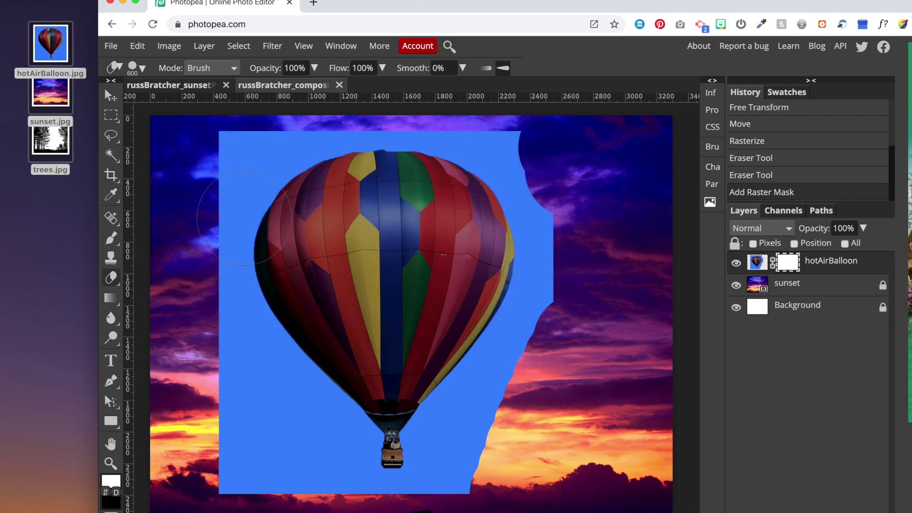
# Enlarge the Brush tool to size 900 and paint white on the layer mask over the lower-left blue backdrop.
pyautogui.click(110, 238)
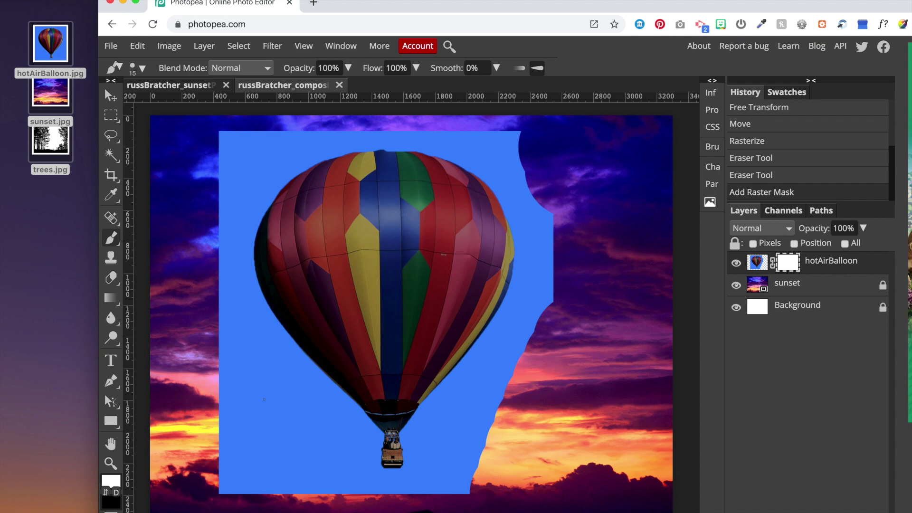
pyautogui.press(']')
pyautogui.press(']')
pyautogui.press(']')
pyautogui.press(']')
pyautogui.press(']')
pyautogui.press(']')
pyautogui.press(']')
pyautogui.press(']')
pyautogui.press('[')
pyautogui.press(']')
pyautogui.press(']')
pyautogui.press(']')
pyautogui.press(']')
pyautogui.press(']')
pyautogui.press(']')
pyautogui.press(']')
pyautogui.click(247, 444)
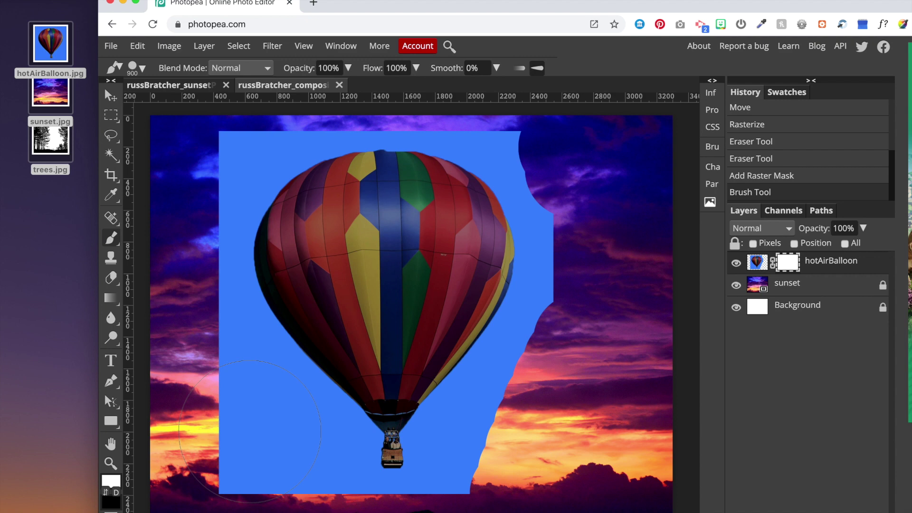
# Make black the foreground colour and paint the mask to hide the lower-left backdrop and part of the balloon's middle.
pyautogui.press('x')
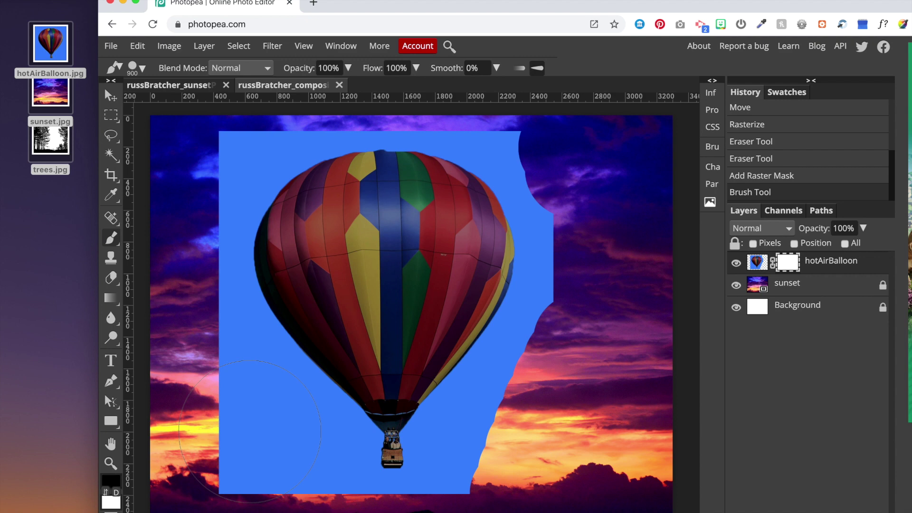
pyautogui.press('x')
pyautogui.press('x')
pyautogui.press('x')
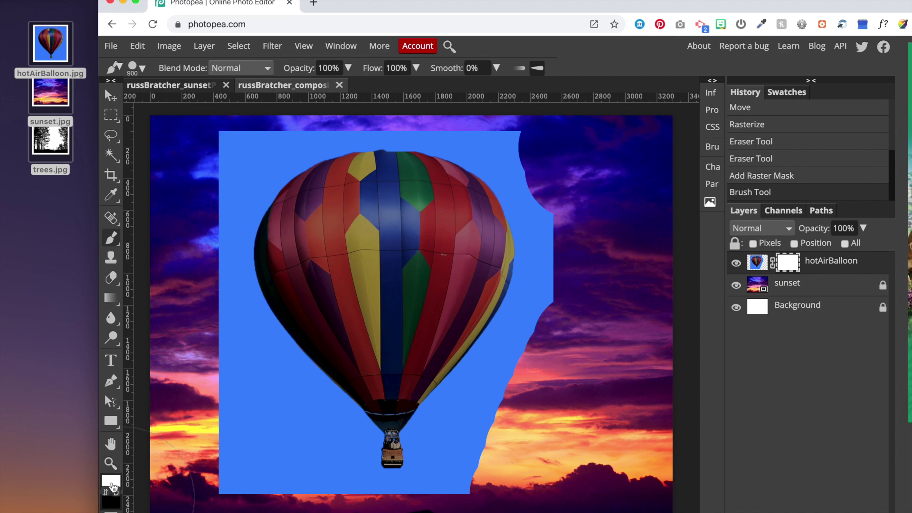
pyautogui.press('x')
pyautogui.press('x')
pyautogui.press('x')
pyautogui.press('x')
pyautogui.press('x')
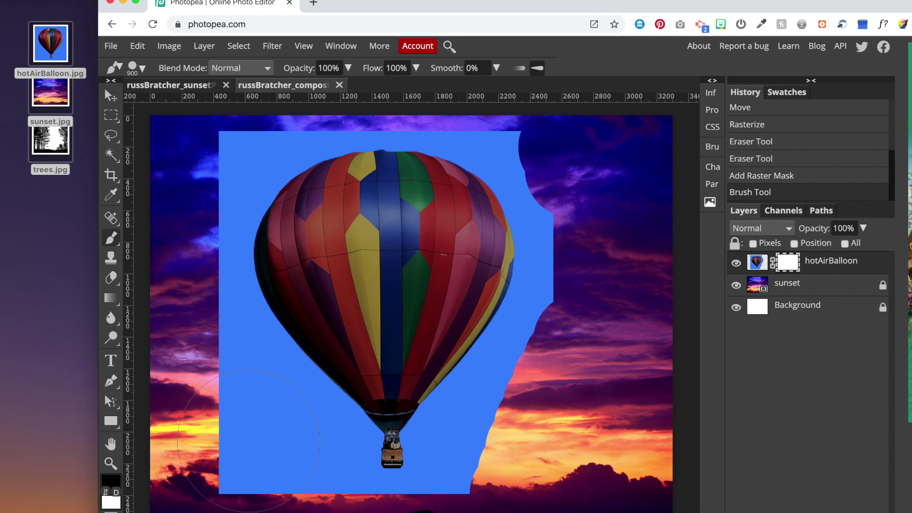
pyautogui.click(256, 441)
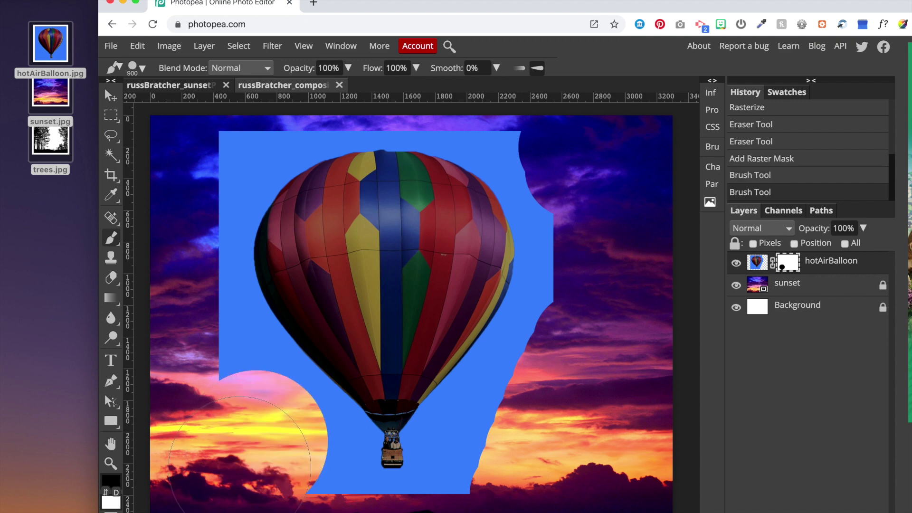
pyautogui.moveTo(252, 373); pyautogui.dragTo(373, 291)
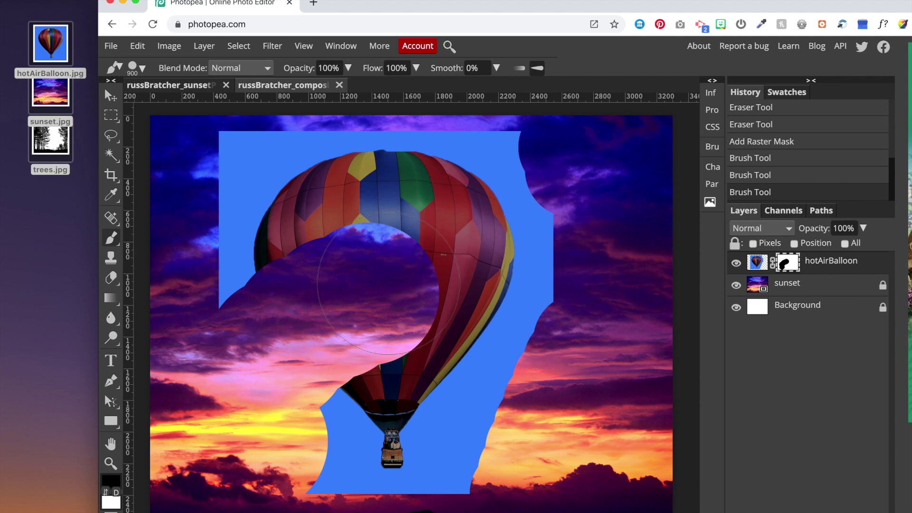
# Swap the foreground to white and paint the mask to restore the hidden balloon and lower-left backdrop.
pyautogui.press('x')
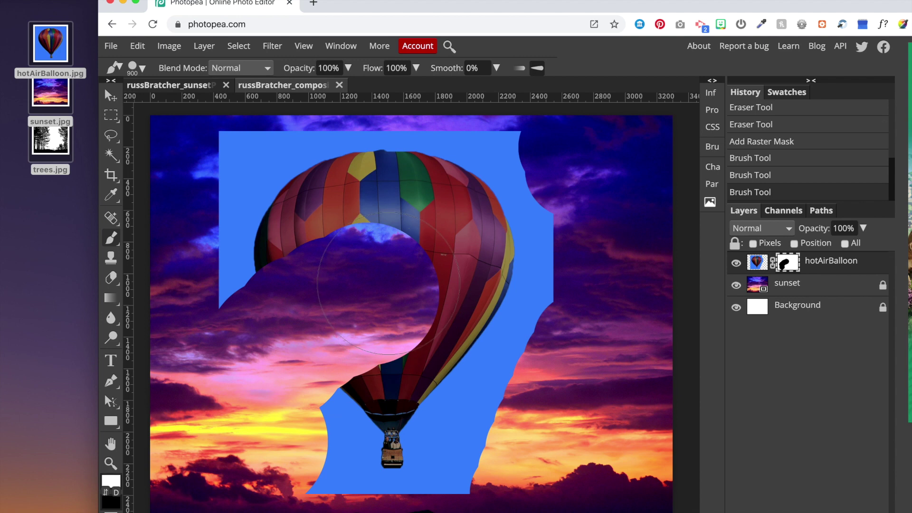
pyautogui.press('x')
pyautogui.press('x')
pyautogui.press('x')
pyautogui.press('x')
pyautogui.moveTo(401, 269)
pyautogui.mouseDown()
pyautogui.moveTo(396, 309)
pyautogui.moveTo(336, 259)
pyautogui.moveTo(334, 284)
pyautogui.moveTo(316, 278)
pyautogui.moveTo(324, 313)
pyautogui.moveTo(457, 341)
pyautogui.mouseUp()
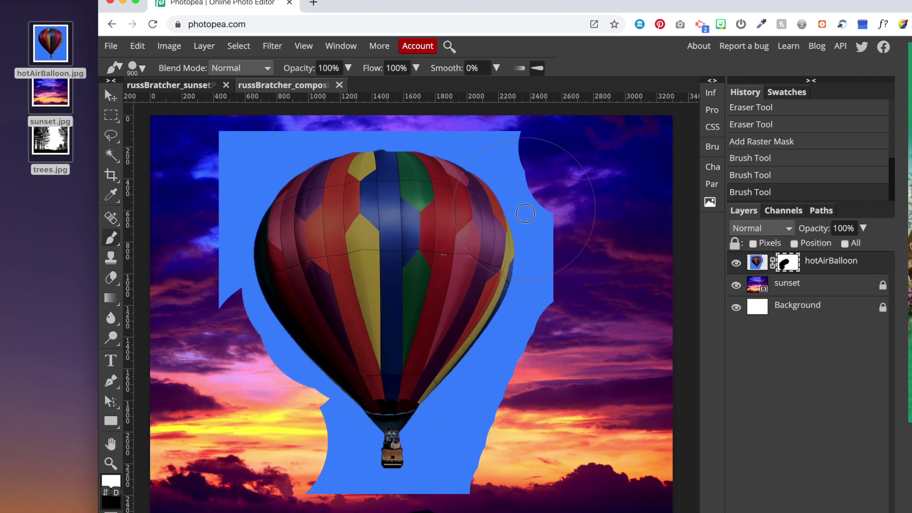
pyautogui.moveTo(356, 361)
pyautogui.mouseDown()
pyautogui.moveTo(284, 302)
pyautogui.moveTo(342, 402)
pyautogui.moveTo(261, 356)
pyautogui.moveTo(261, 389)
pyautogui.moveTo(296, 445)
pyautogui.moveTo(246, 455)
pyautogui.mouseUp()
pyautogui.moveTo(277, 414); pyautogui.dragTo(286, 404)
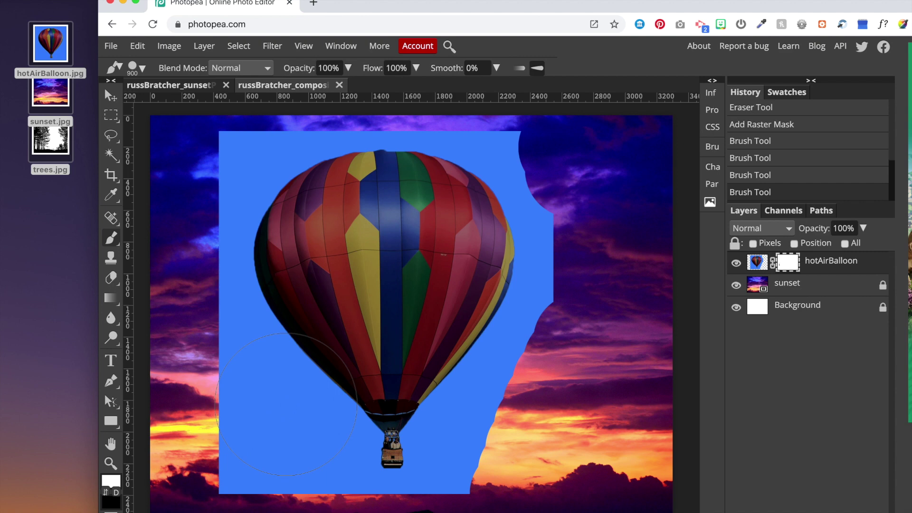
# Swap the foreground back to black and mask out the lower-left corner of the blue backdrop.
pyautogui.press('x')
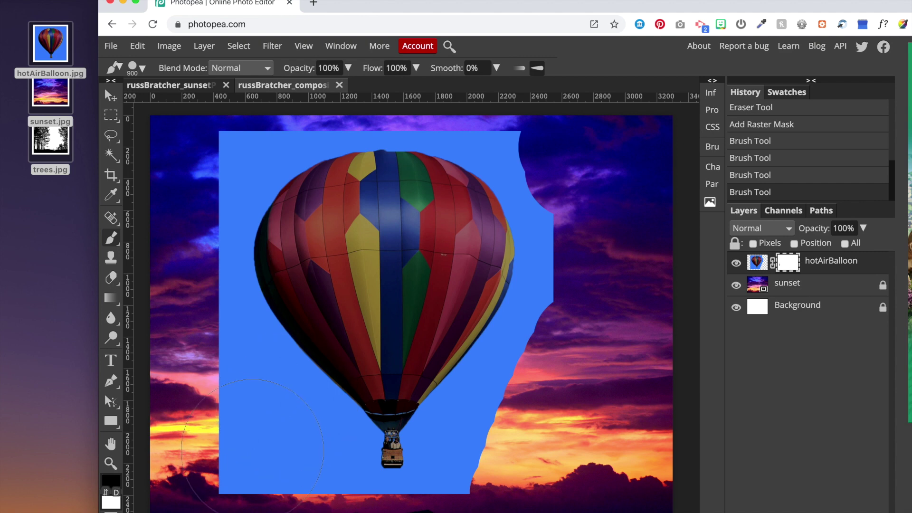
pyautogui.click(250, 446)
pyautogui.click(245, 419)
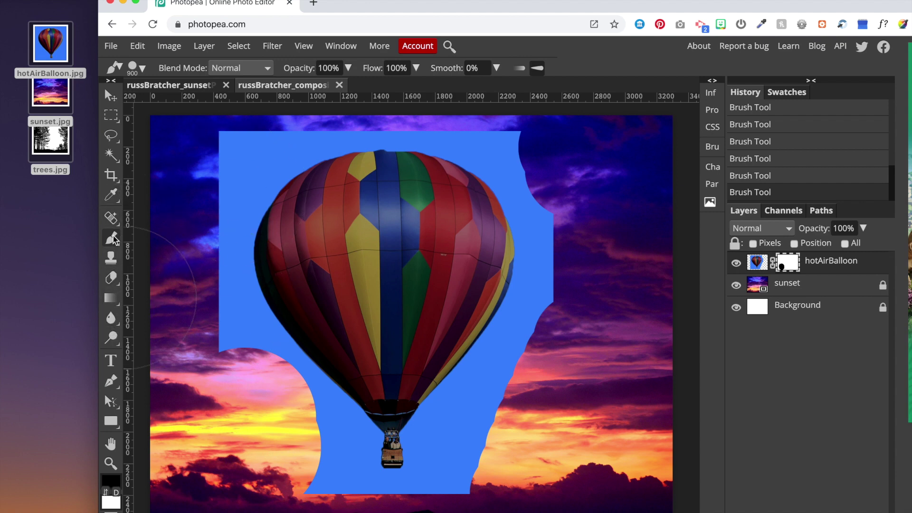
# Try to select the blue backdrop with the Magic Wand on the layer mask, and undo the selection.
pyautogui.click(111, 219)
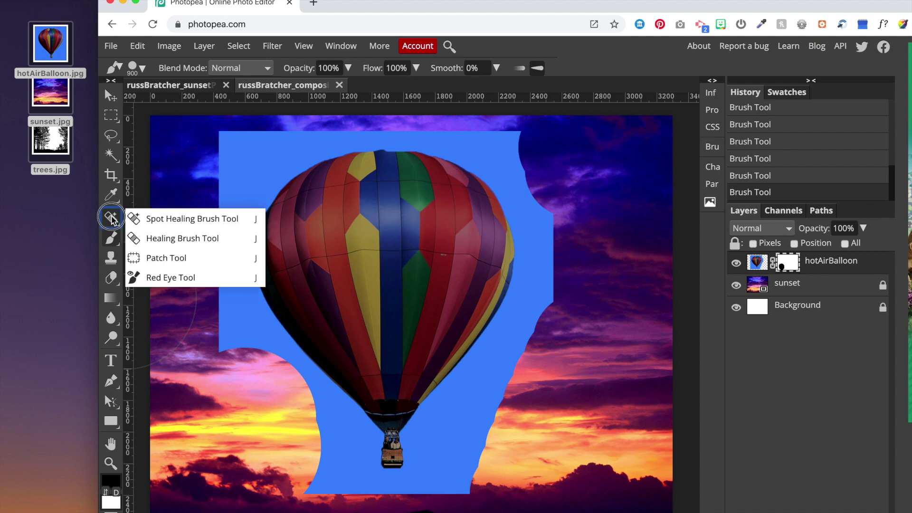
pyautogui.click(111, 155)
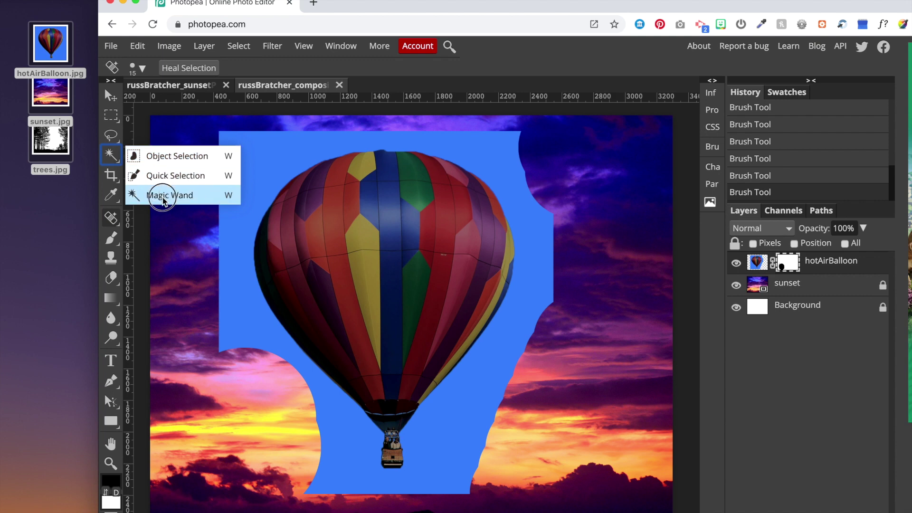
pyautogui.click(111, 155)
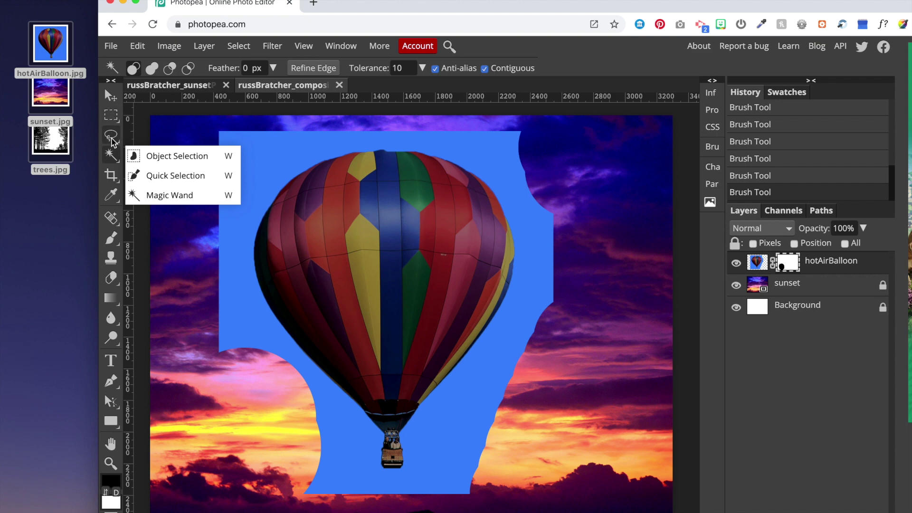
pyautogui.moveTo(111, 153)
pyautogui.mouseDown()
pyautogui.moveTo(139, 165)
pyautogui.moveTo(153, 191)
pyautogui.mouseUp()
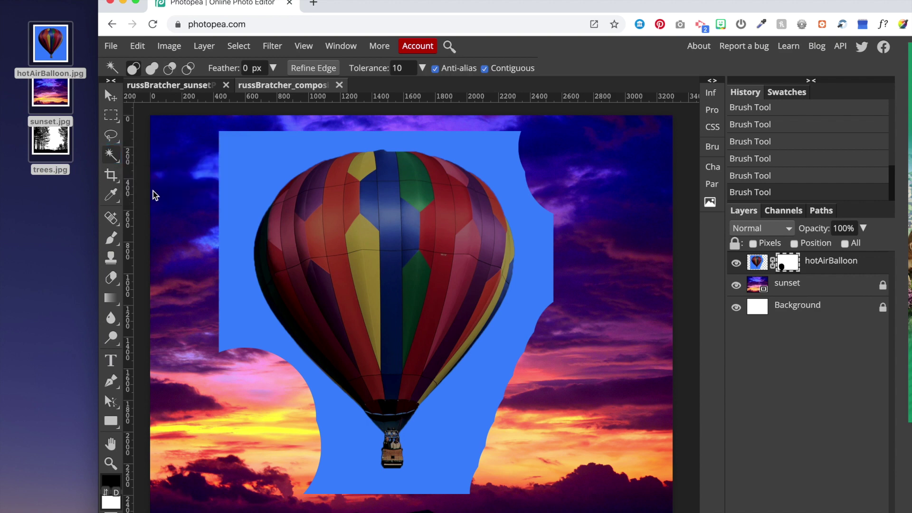
pyautogui.click(253, 161)
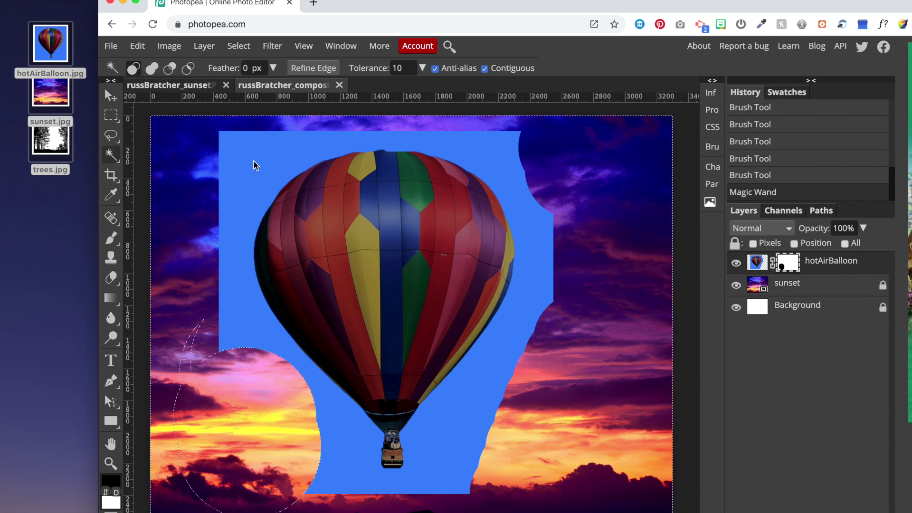
pyautogui.hotkey('ctrl', 'z')
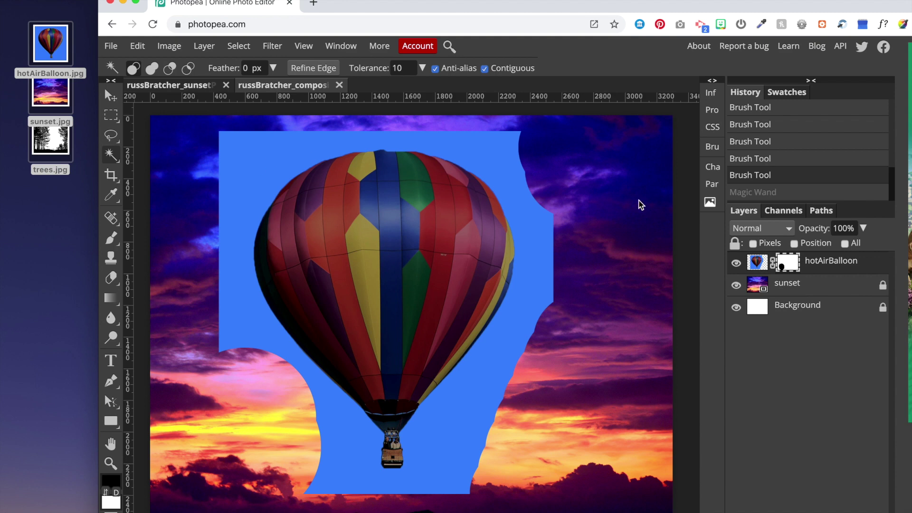
# Target the hotAirBalloon layer's image instead of its mask, select the blue backdrop with the Magic Wand, delete it and deselect.
pyautogui.click(789, 262)
pyautogui.click(756, 262)
pyautogui.click(252, 159)
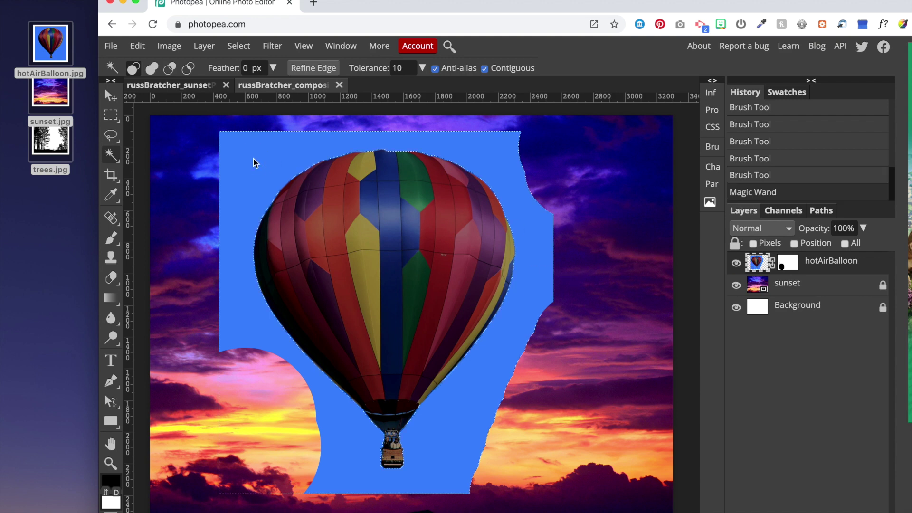
pyautogui.press('Delete')
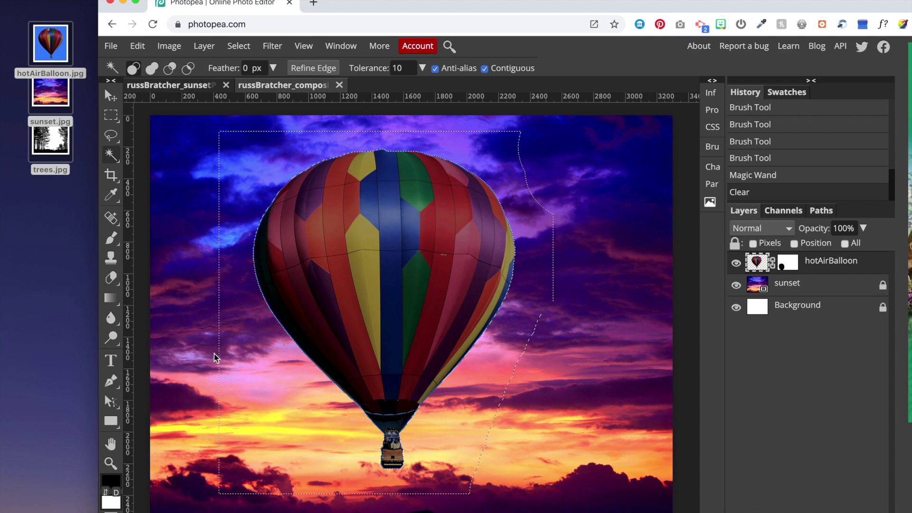
pyautogui.click(111, 117)
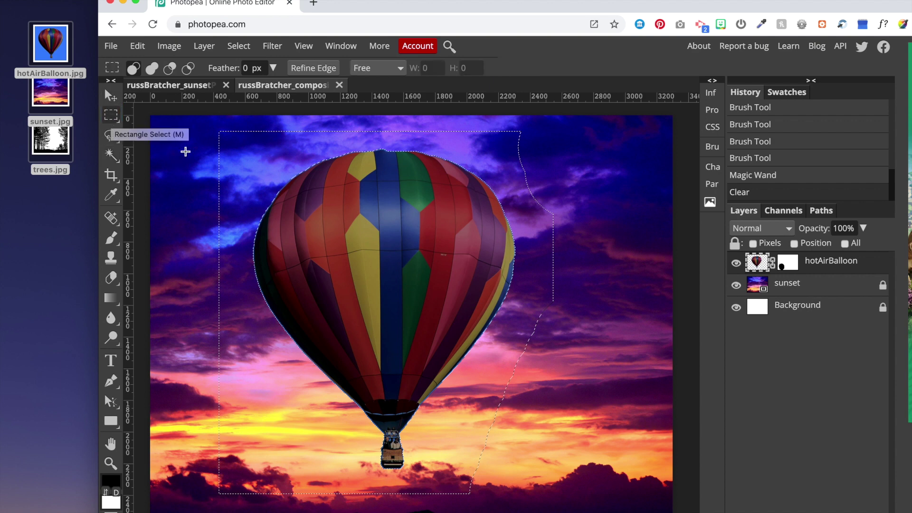
pyautogui.click(195, 177)
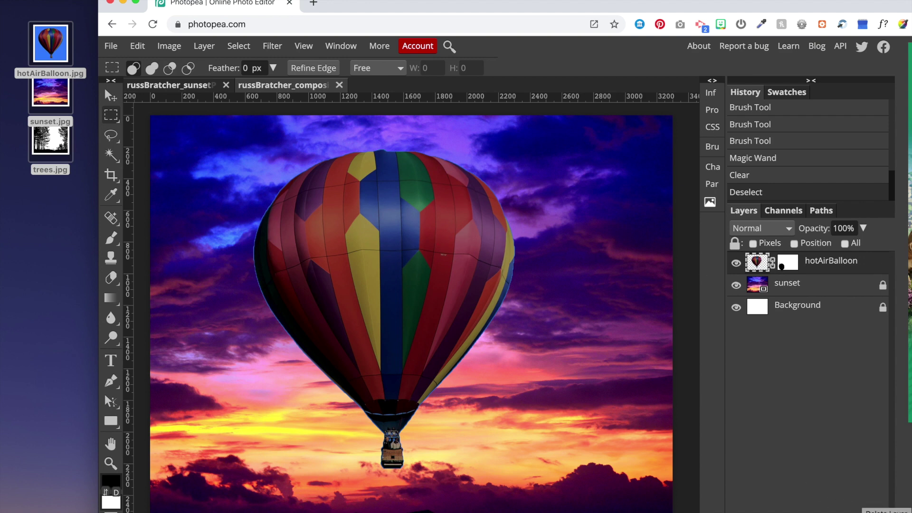
# Delete the hotAirBalloon layer and place a fresh copy of hotAirBalloon.jpg from the Desktop above the sunset.
pyautogui.click(883, 512)
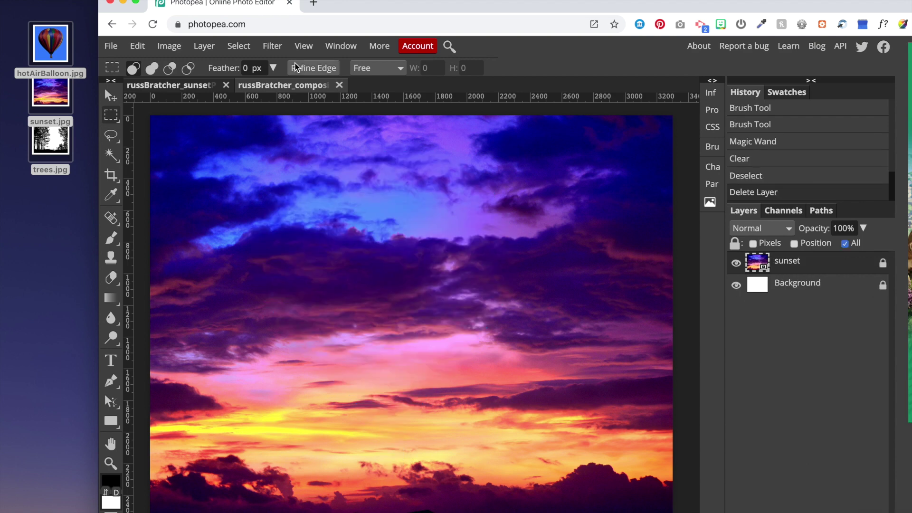
pyautogui.click(85, 0)
pyautogui.click(84, 0)
pyautogui.click(113, 46)
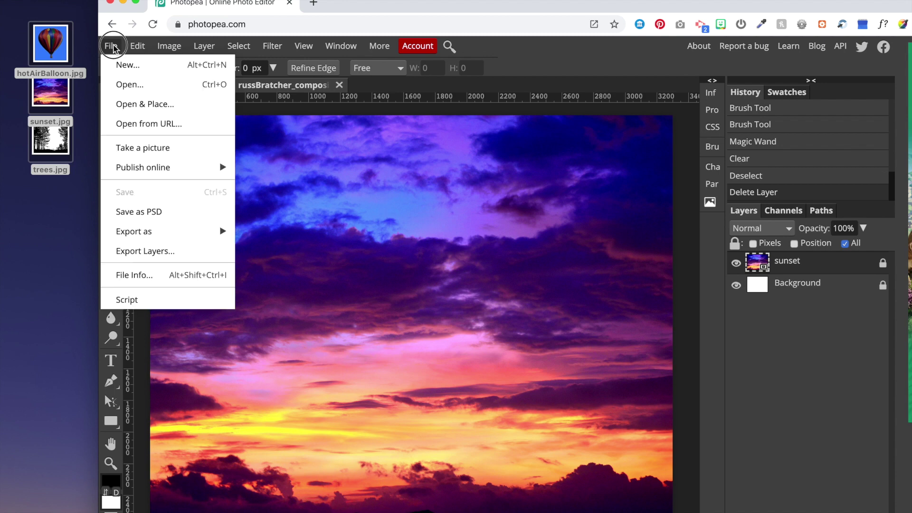
pyautogui.click(150, 107)
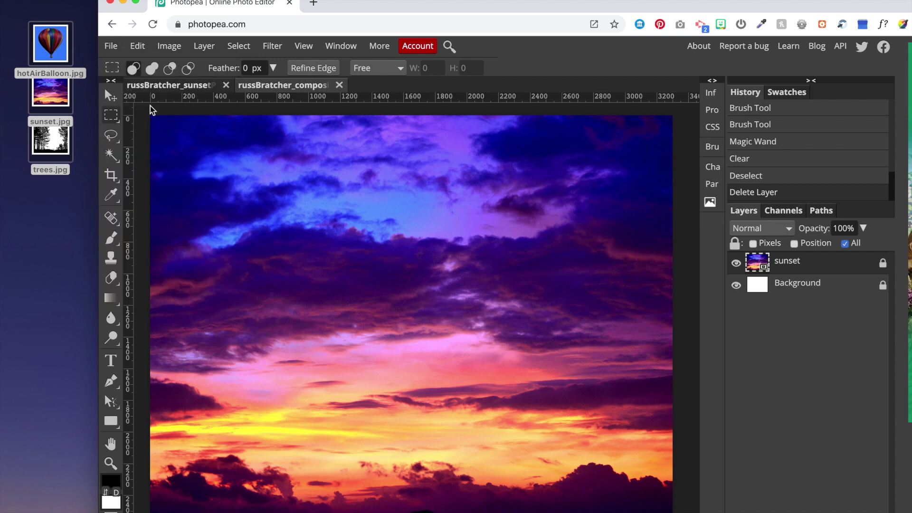
pyautogui.click(445, 78)
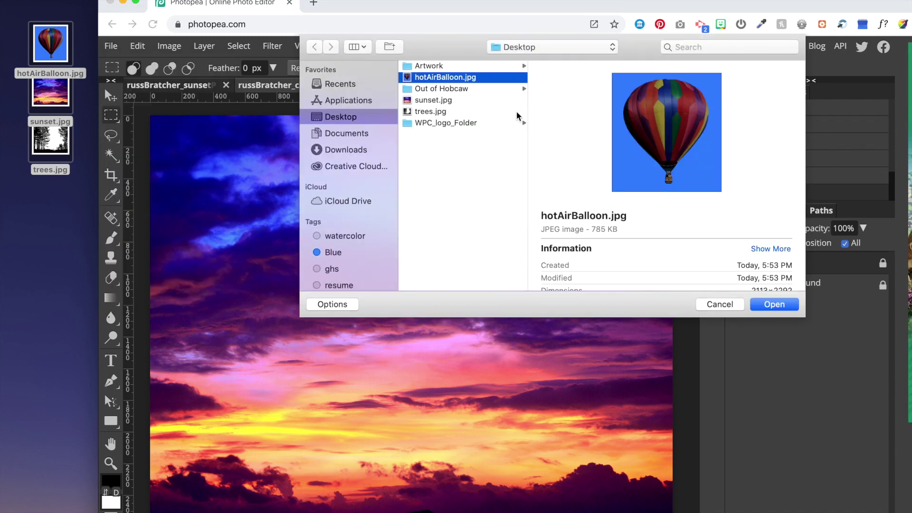
pyautogui.click(774, 304)
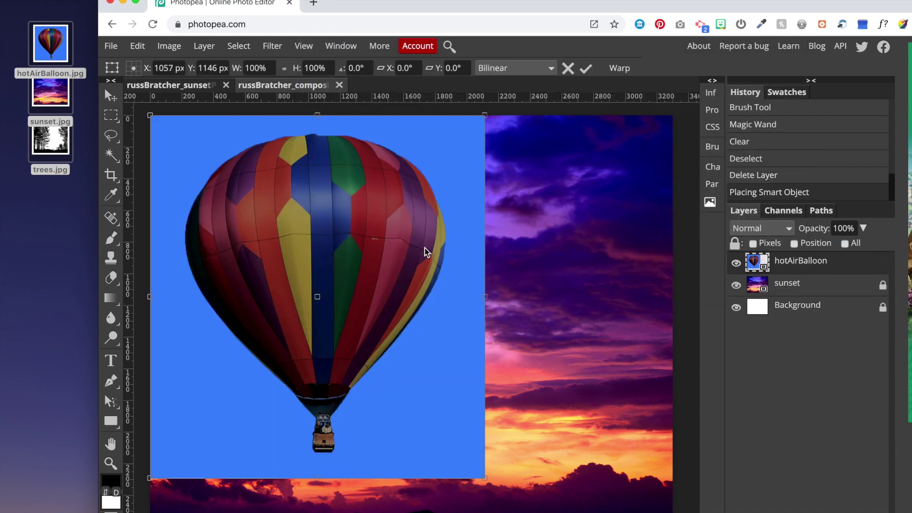
# Move the placed balloon image to about X 1753 px, Y 1334 px at full size and apply the placement.
pyautogui.moveTo(417, 195); pyautogui.dragTo(523, 201)
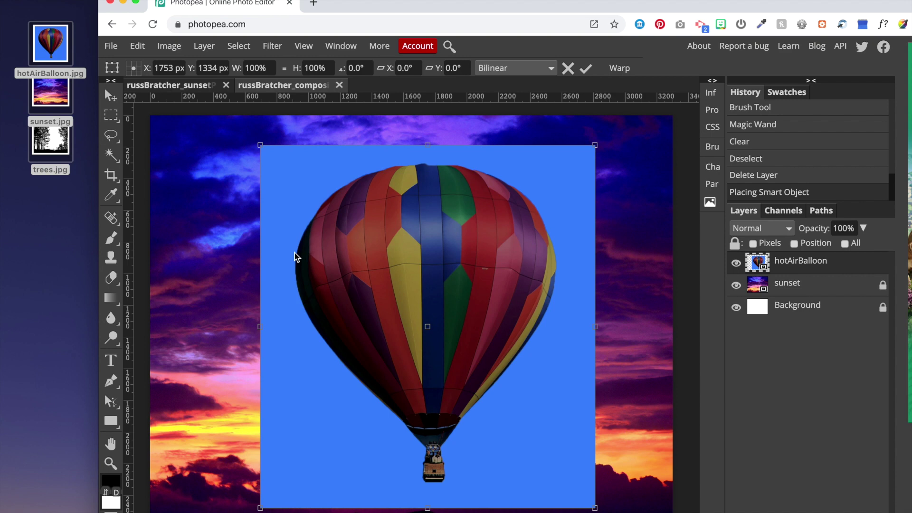
pyautogui.press('Return')
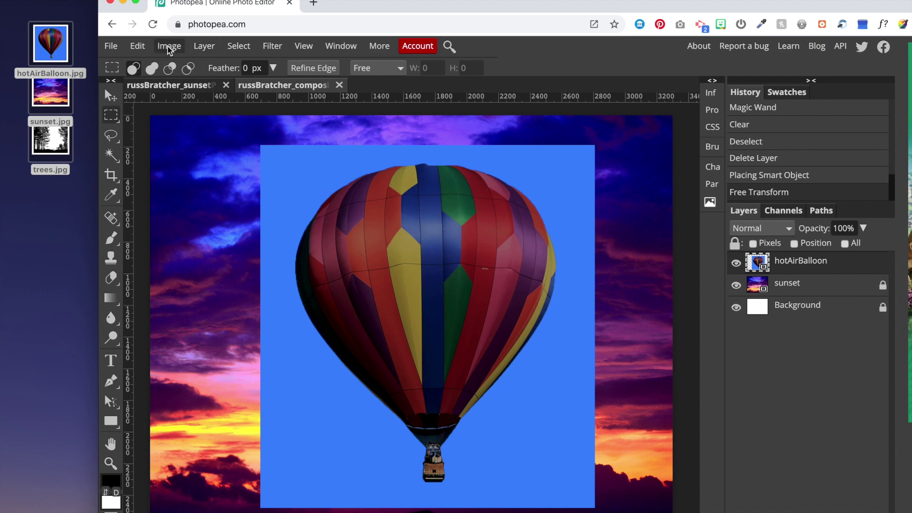
# Rasterize the hotAirBalloon layer, select its blue backdrop with the Magic Wand and delete the selected area.
pyautogui.click(208, 49)
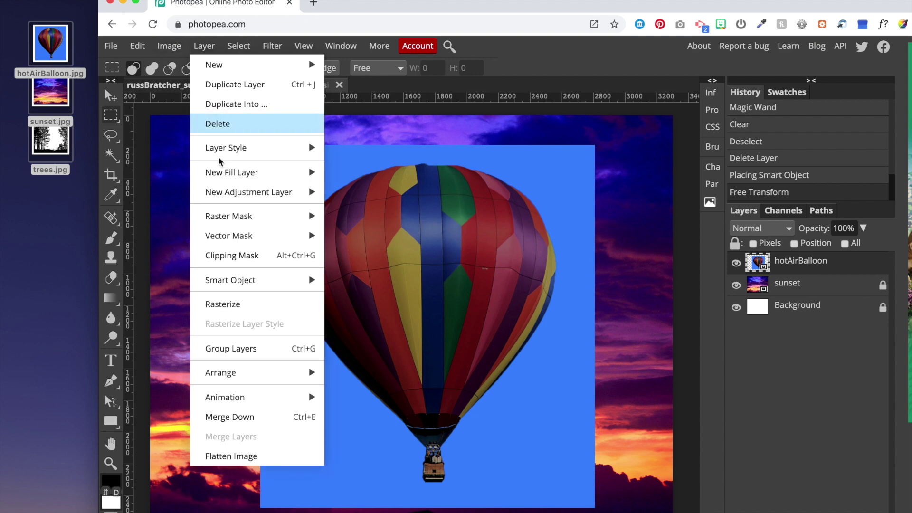
pyautogui.click(223, 304)
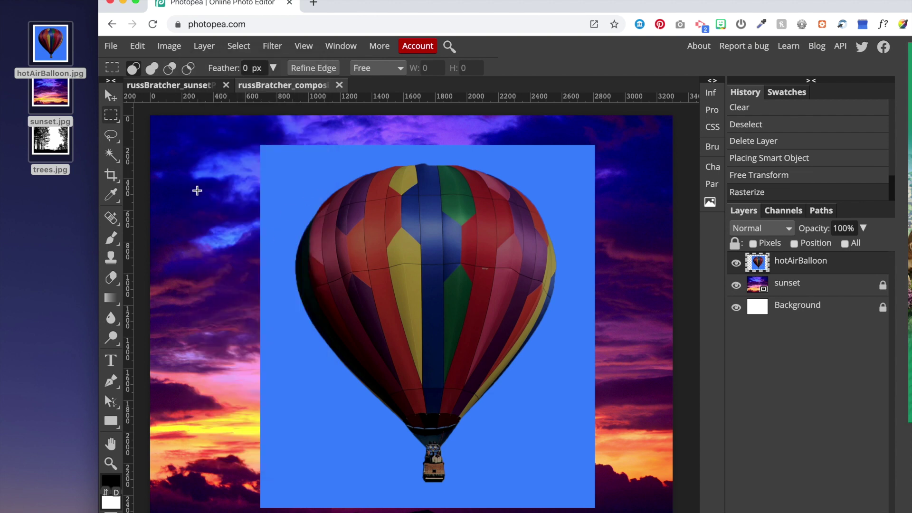
pyautogui.click(112, 156)
pyautogui.click(158, 195)
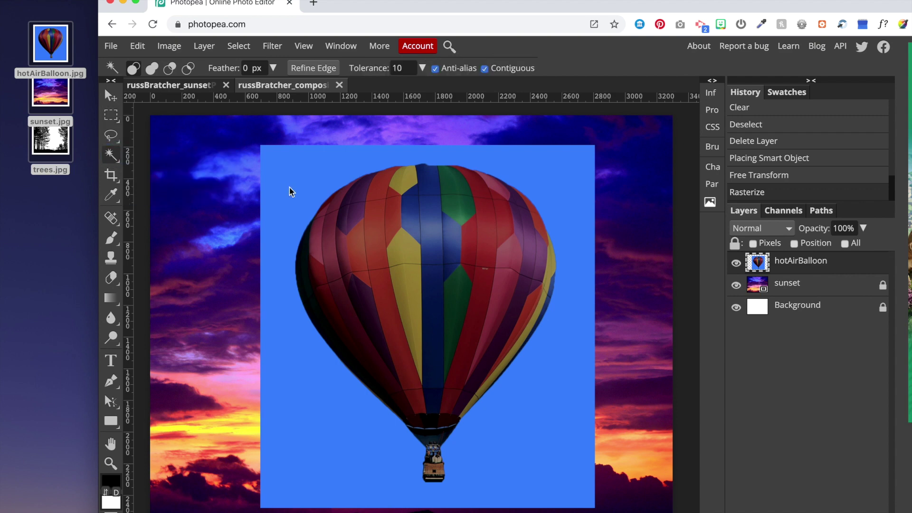
pyautogui.click(299, 173)
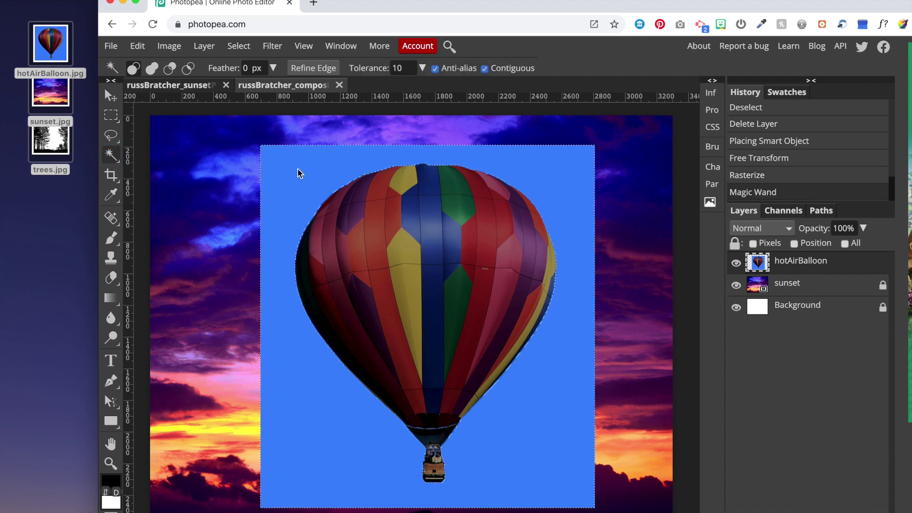
pyautogui.press('Delete')
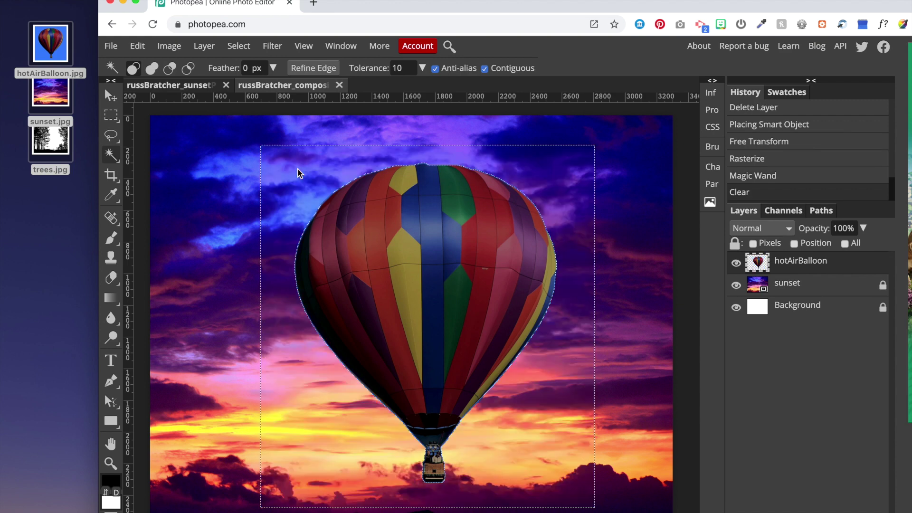
# Clear the selection and move the cut-out balloon to the upper right part of the sunset image.
pyautogui.click(113, 117)
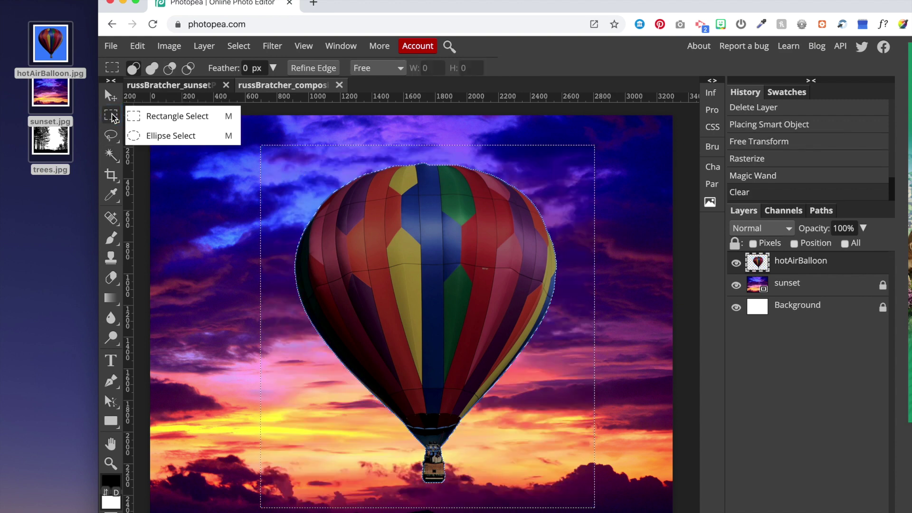
pyautogui.click(111, 117)
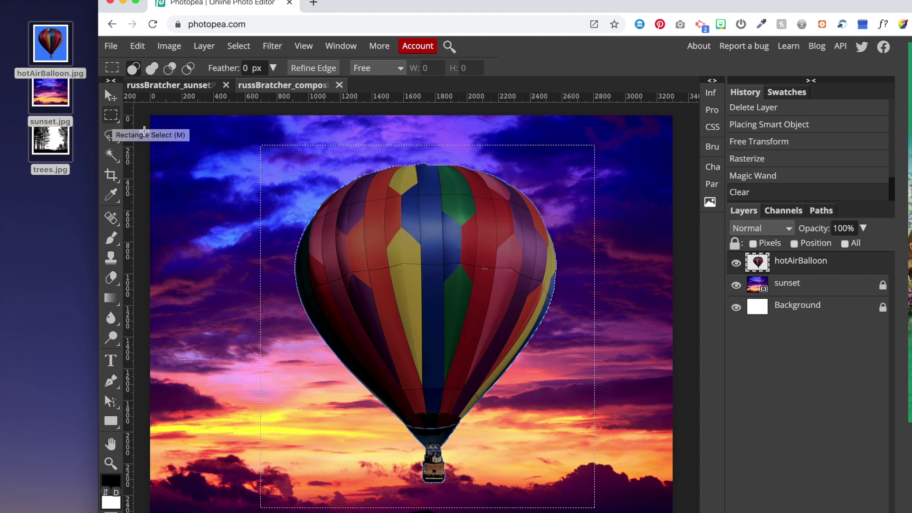
pyautogui.click(212, 182)
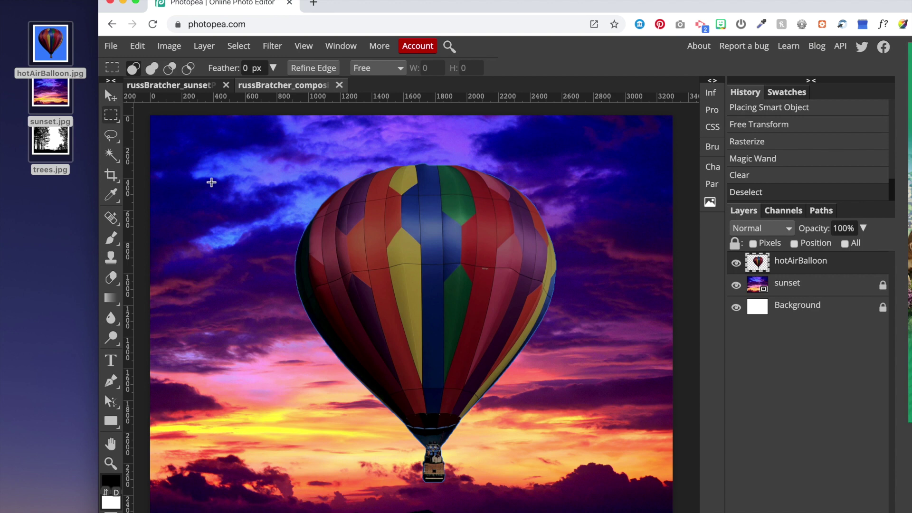
pyautogui.click(110, 96)
pyautogui.moveTo(377, 274); pyautogui.dragTo(135, 223)
pyautogui.moveTo(209, 220); pyautogui.dragTo(544, 264)
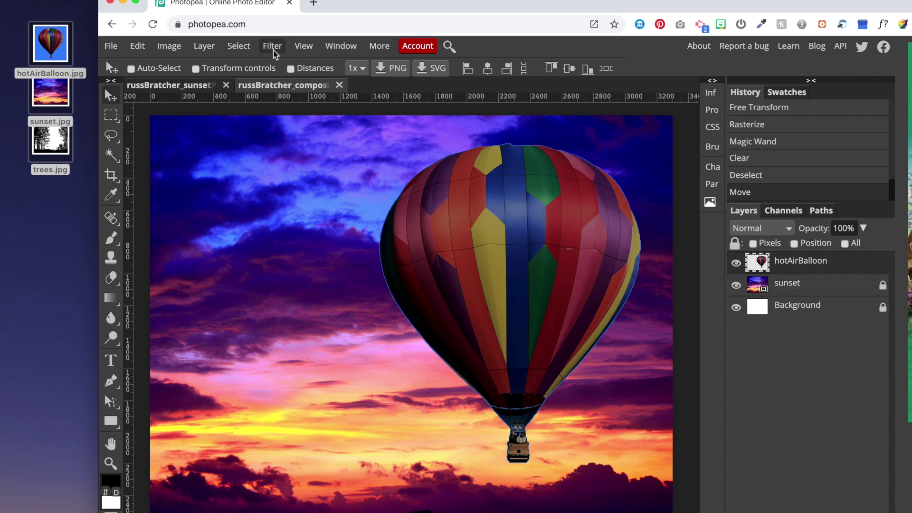
# Duplicate the hotAirBalloon layer and move the copy to the left of the original, to about X 1281 px, Y 1321 px.
pyautogui.click(208, 49)
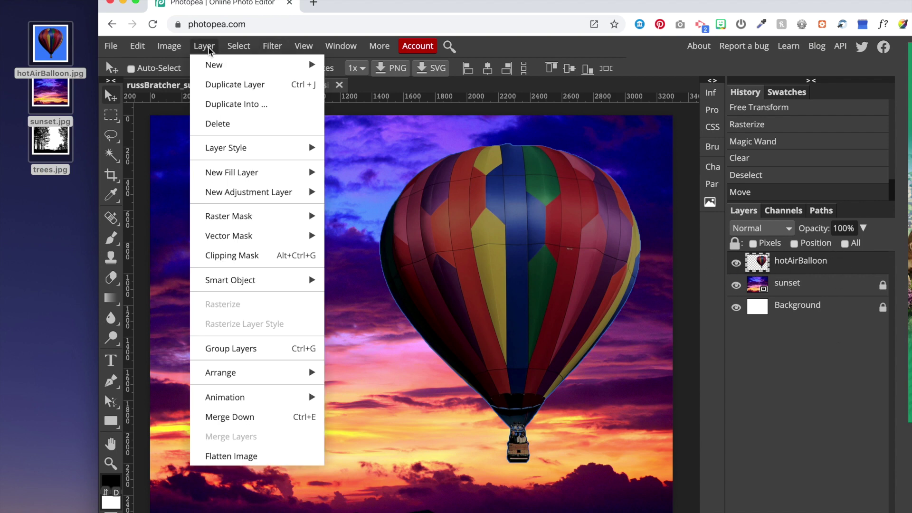
pyautogui.click(230, 85)
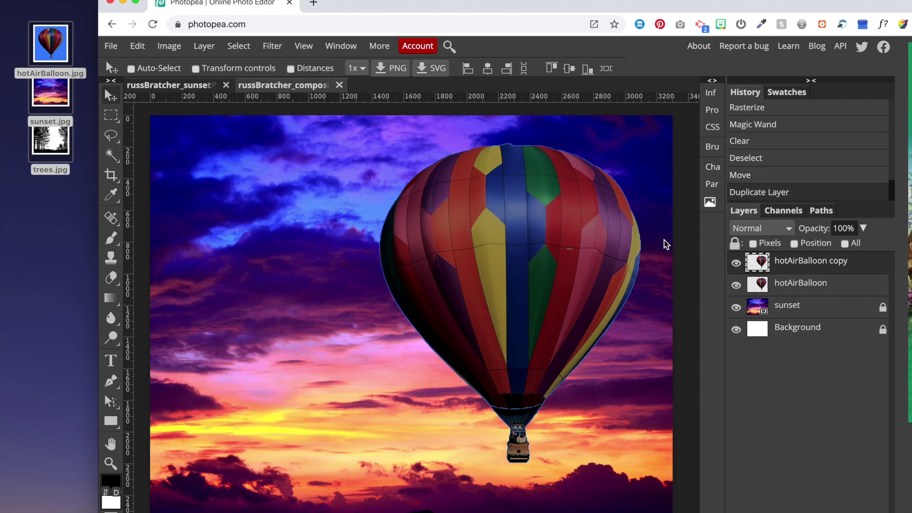
pyautogui.moveTo(554, 254); pyautogui.dragTo(442, 267)
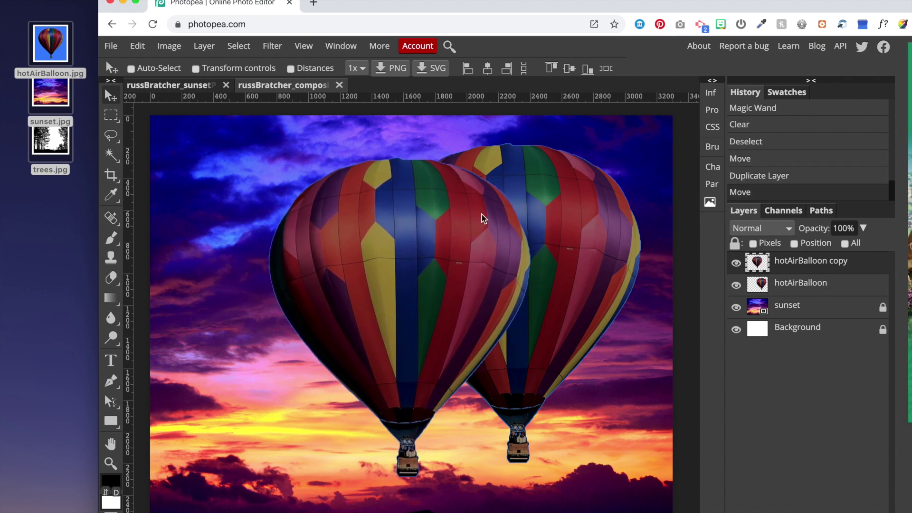
pyautogui.click(683, 116)
pyautogui.click(680, 483)
pyautogui.moveTo(369, 248); pyautogui.dragTo(341, 259)
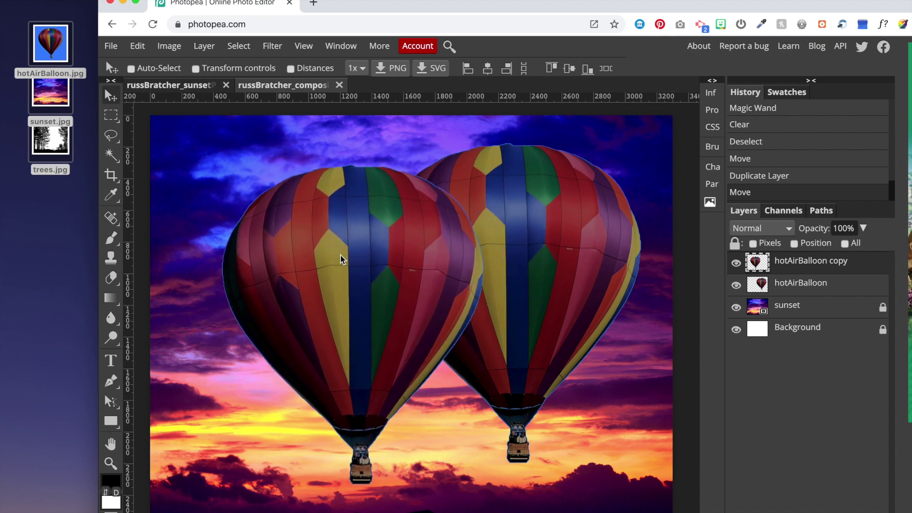
# Scale the balloon copy down proportionally with Free Transform and place it low in the sky, left of the large balloon's basket.
pyautogui.click(136, 47)
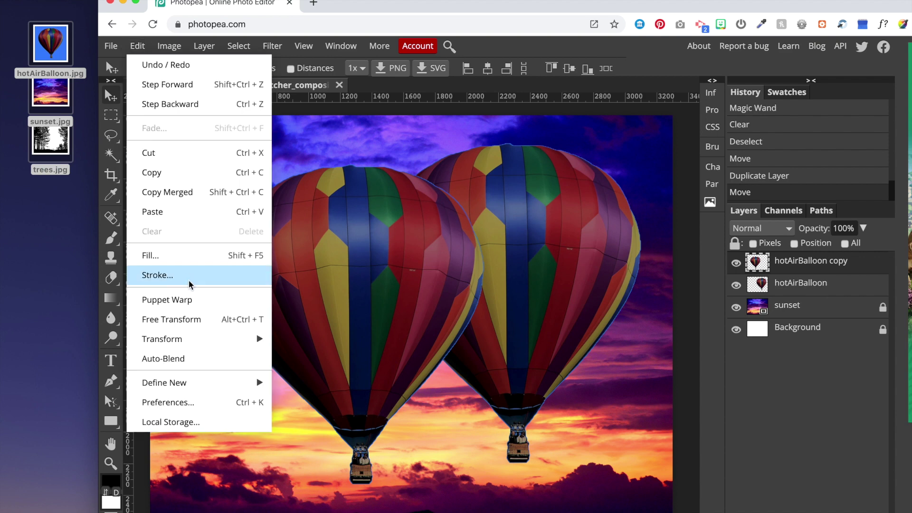
pyautogui.click(189, 319)
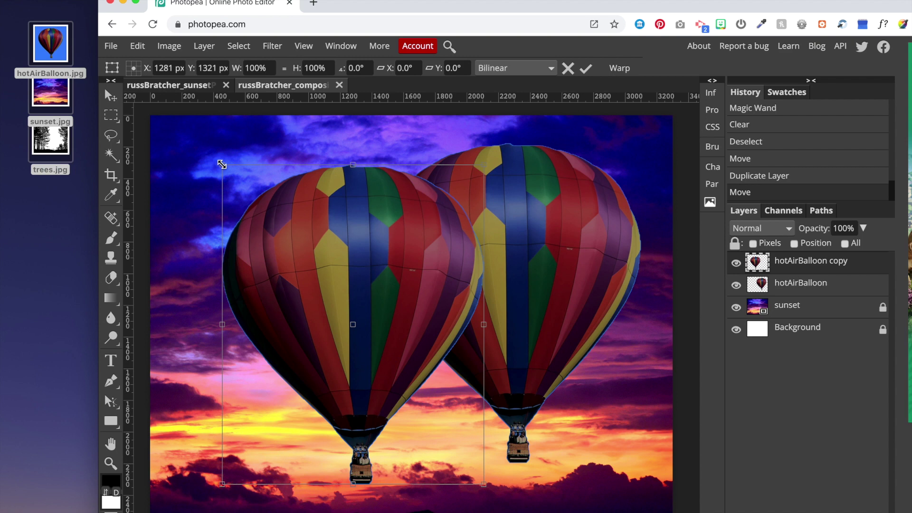
pyautogui.moveTo(222, 165); pyautogui.dragTo(348, 385)
pyautogui.press('Return')
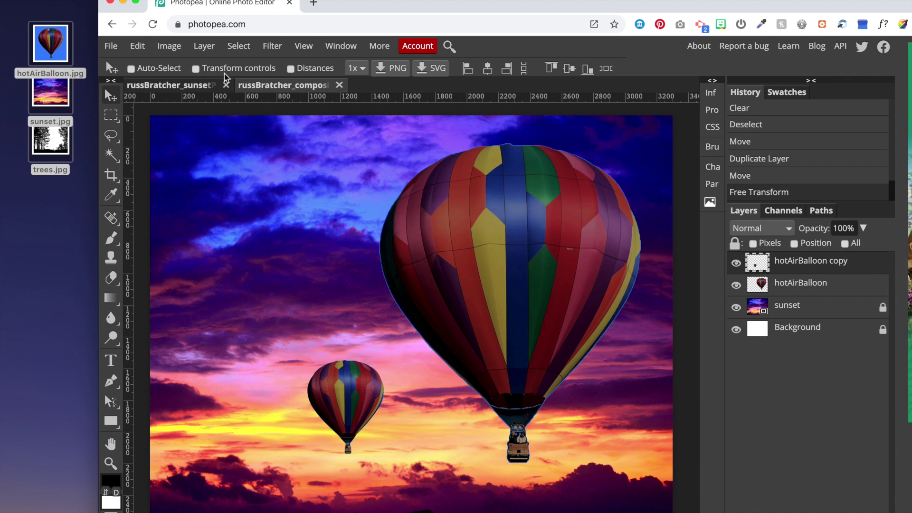
# Duplicate the small balloon's layer and move the new copy between the two balloons, to about X 1726 px, Y 1971 px.
pyautogui.click(203, 46)
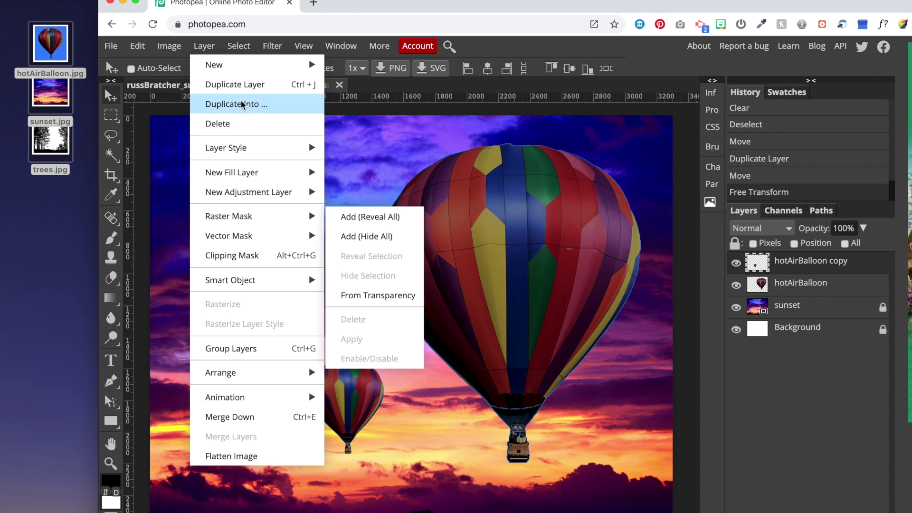
pyautogui.click(245, 85)
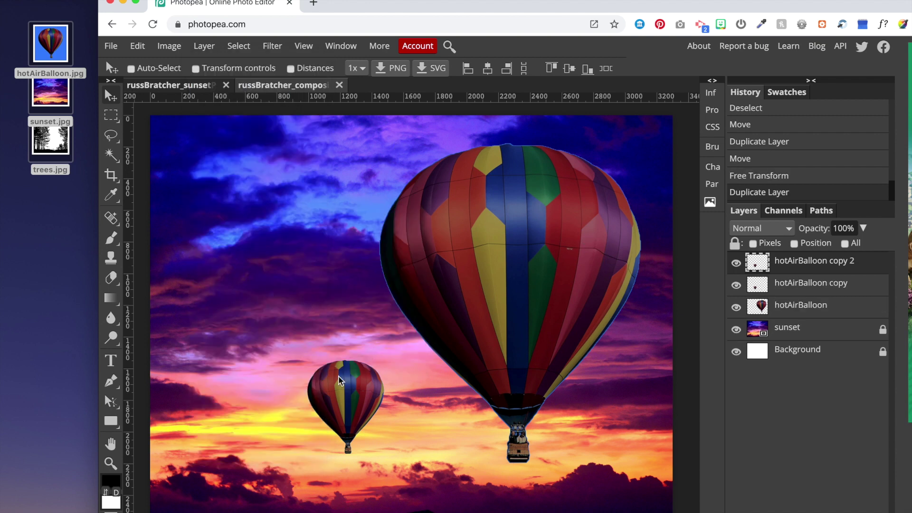
pyautogui.moveTo(345, 395); pyautogui.dragTo(420, 415)
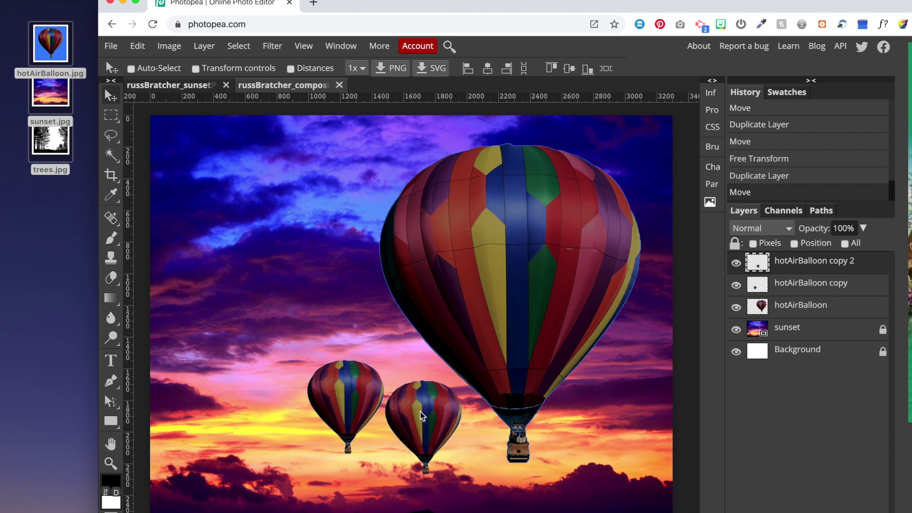
# Scale the second balloon copy to about 52% with Free Transform and position it at about X 1594 px, Y 2169 px.
pyautogui.click(138, 46)
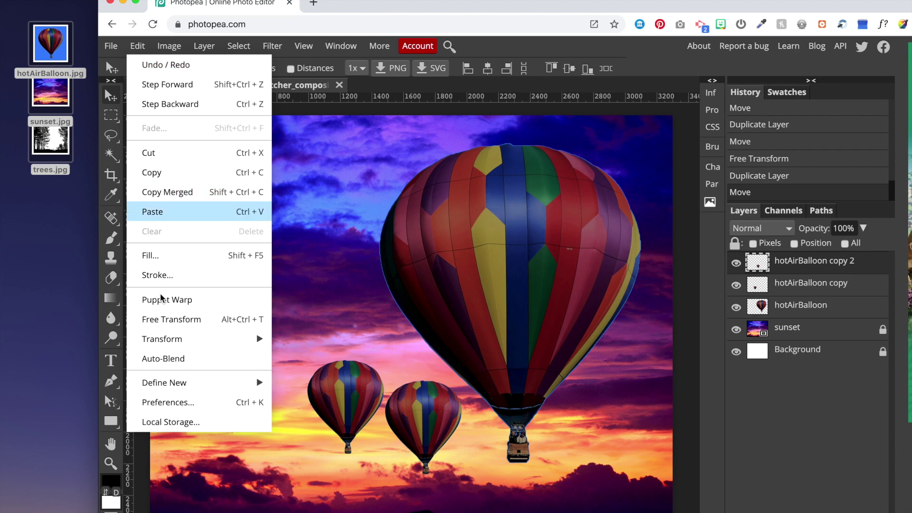
pyautogui.click(170, 319)
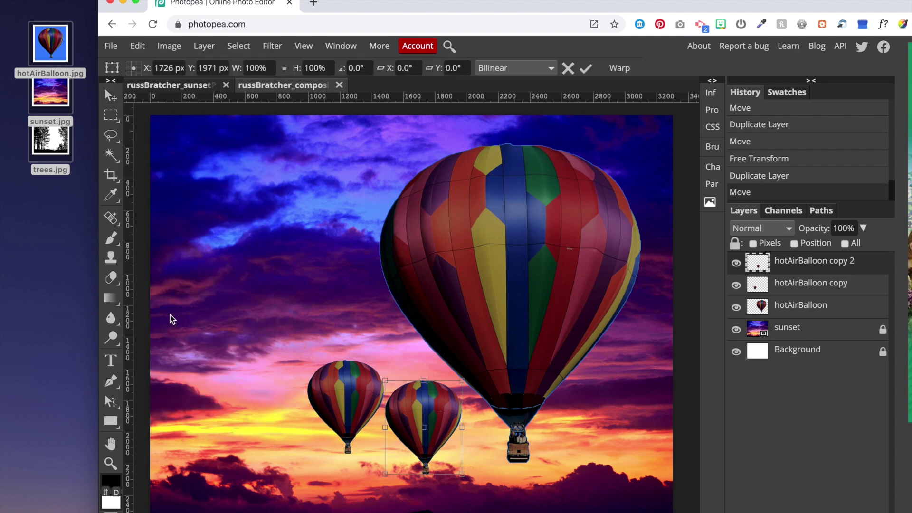
pyautogui.moveTo(463, 379); pyautogui.dragTo(425, 420)
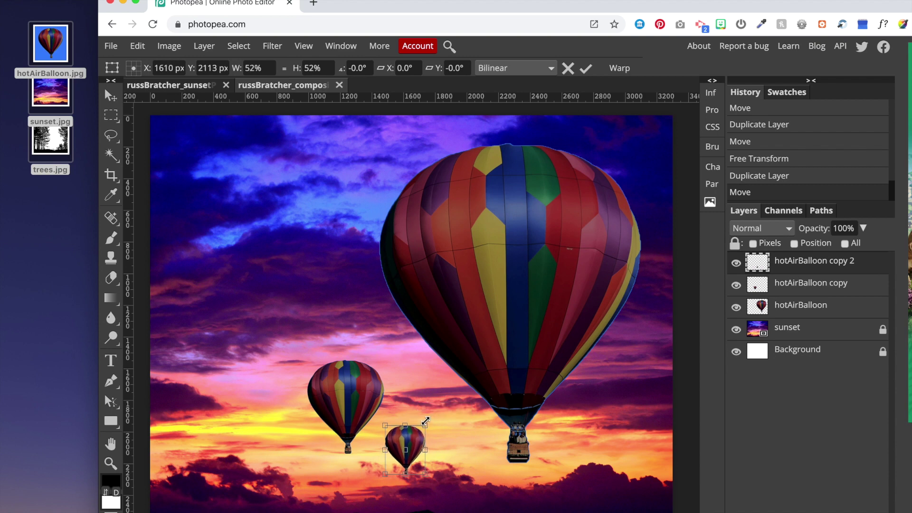
pyautogui.moveTo(417, 436); pyautogui.dragTo(414, 447)
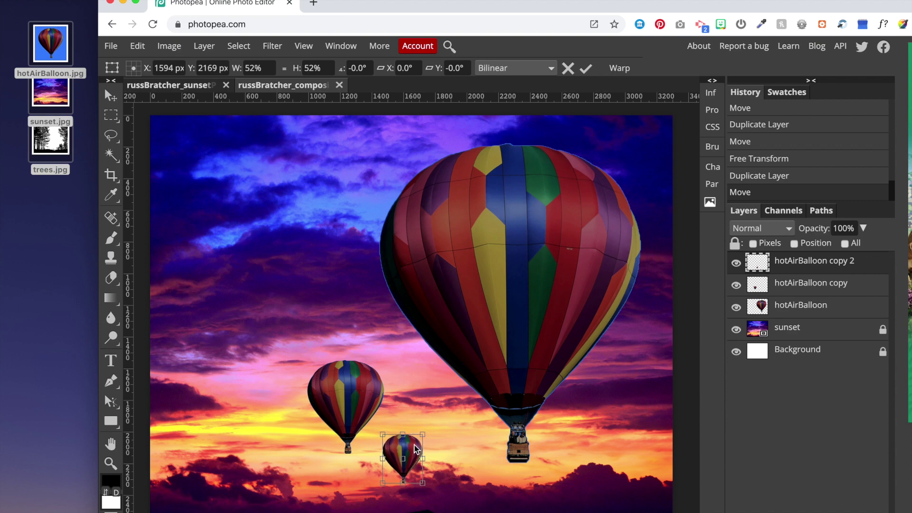
pyautogui.press('Return')
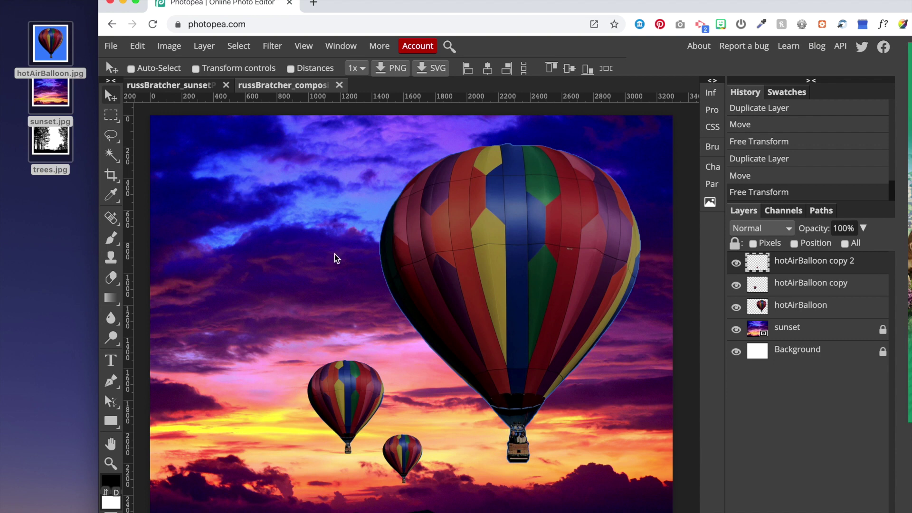
# Place trees.jpg from the Desktop above the balloon layers at full size and apply the placement.
pyautogui.click(117, 48)
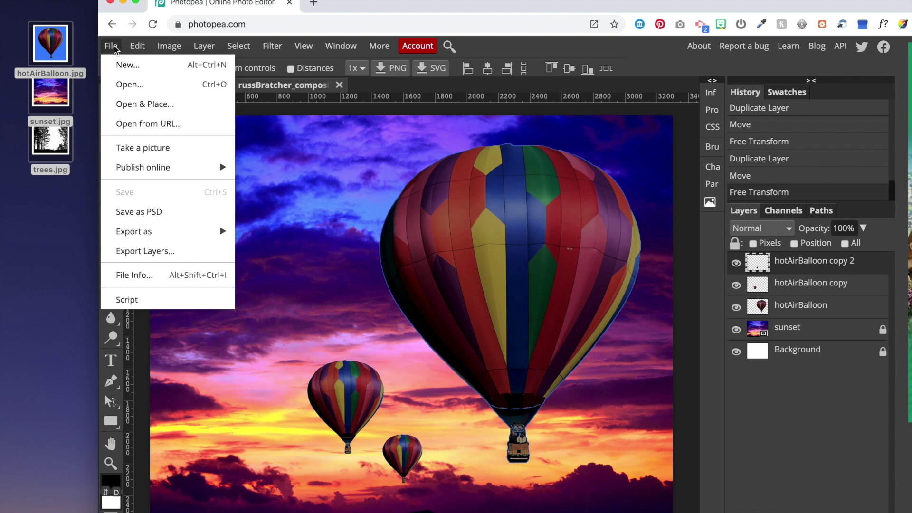
pyautogui.click(140, 105)
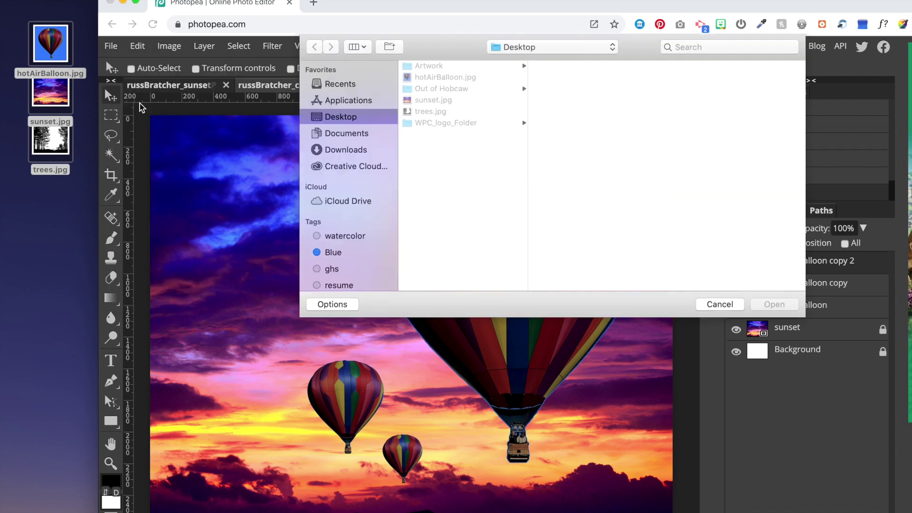
pyautogui.click(429, 112)
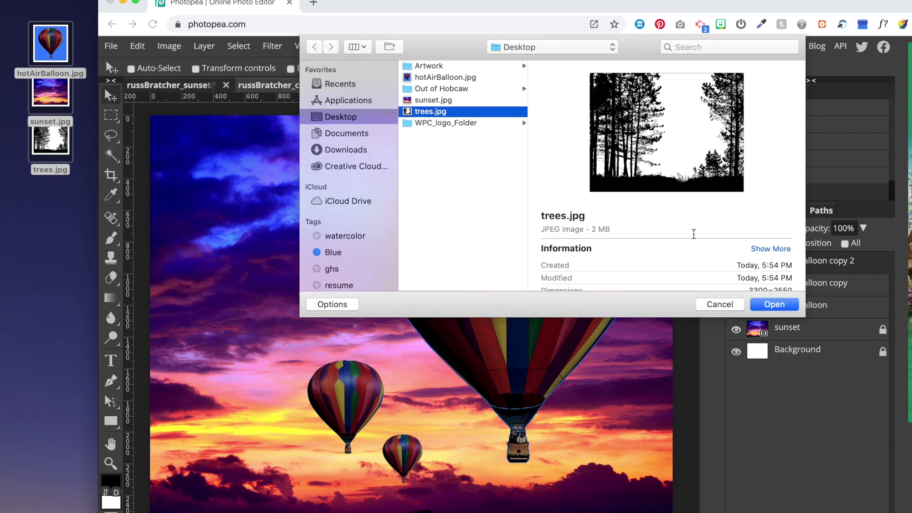
pyautogui.click(774, 304)
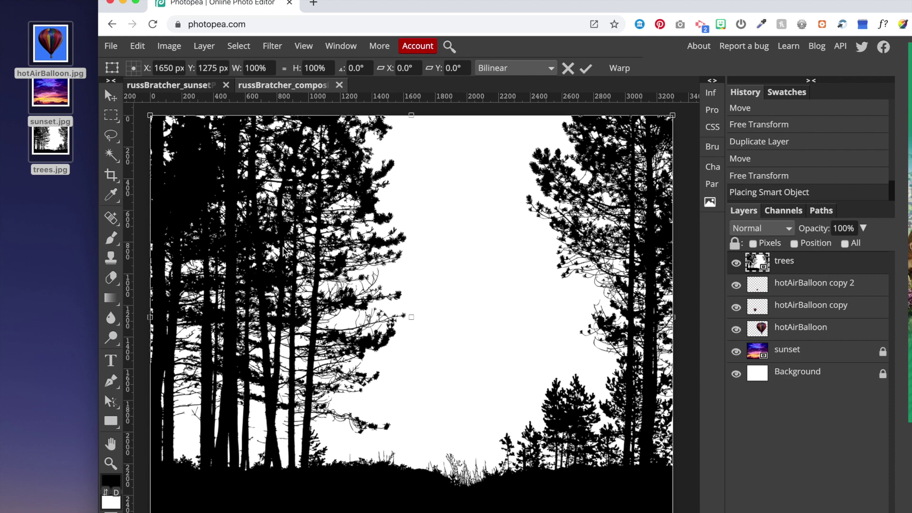
pyautogui.press('Return')
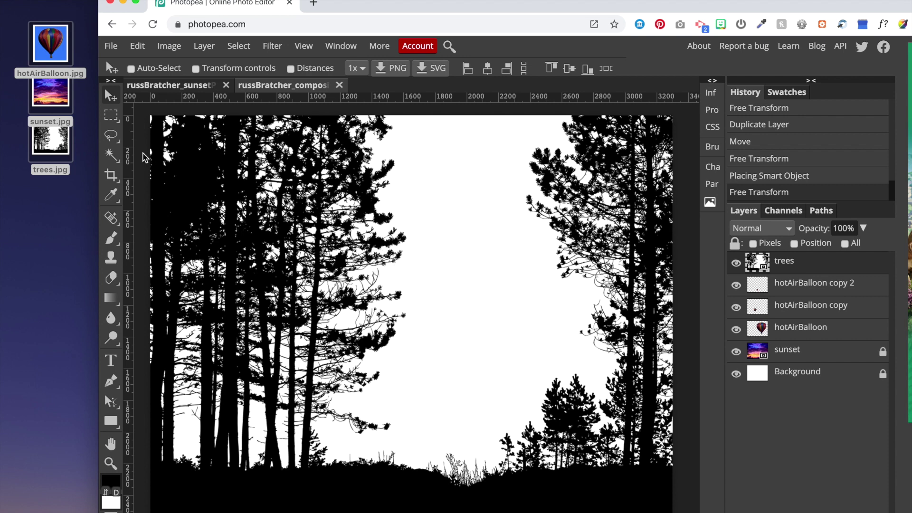
# Try to erase the white area between the trees with the Eraser on the trees layer.
pyautogui.click(112, 279)
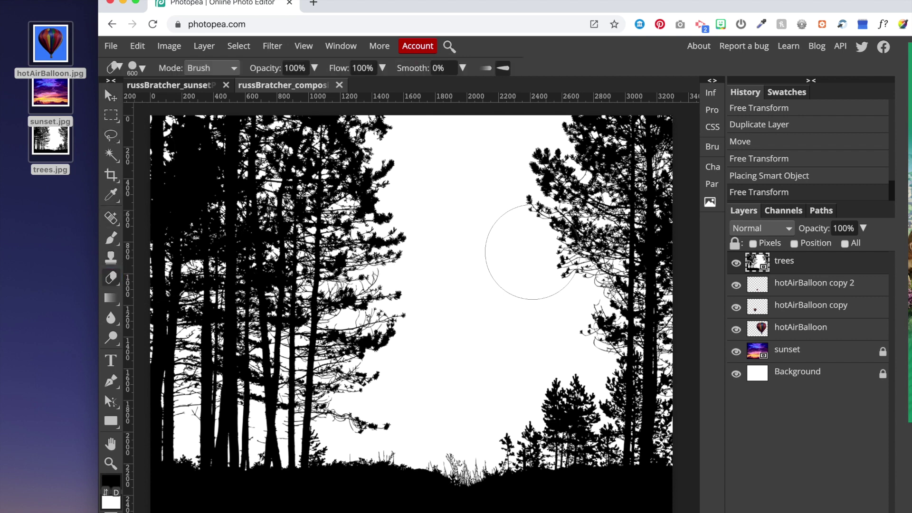
pyautogui.click(481, 265)
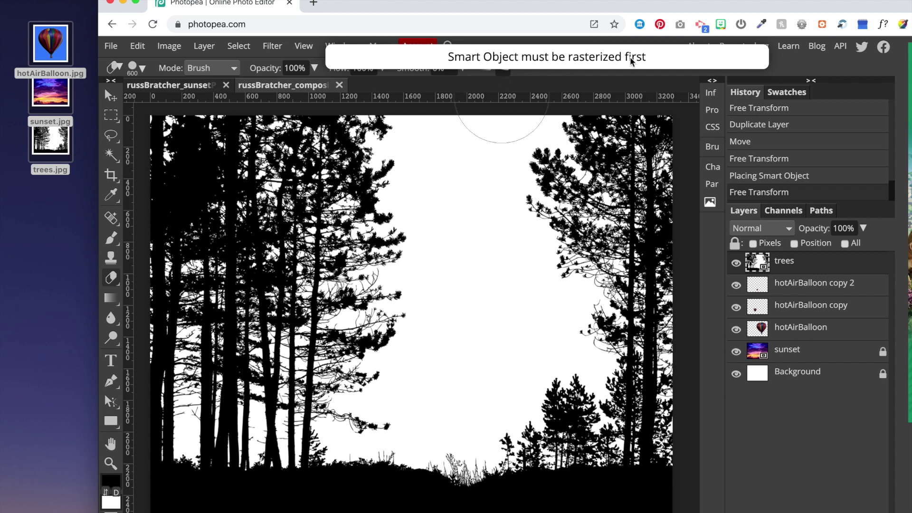
pyautogui.click(110, 95)
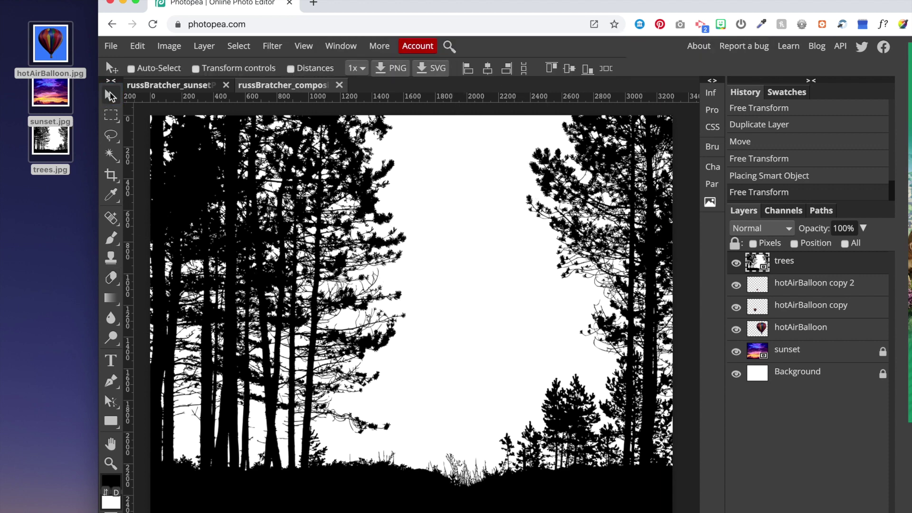
# Rasterize the trees layer so its pixels can be edited.
pyautogui.click(238, 46)
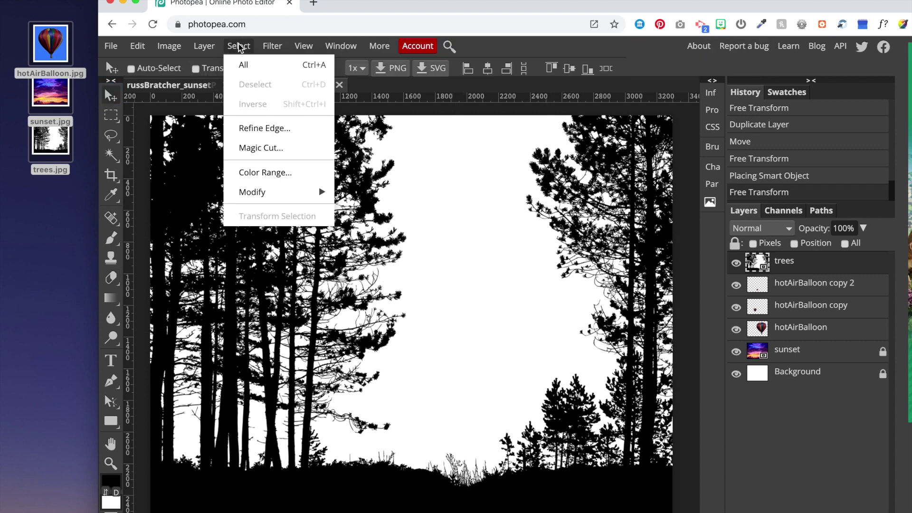
pyautogui.click(205, 47)
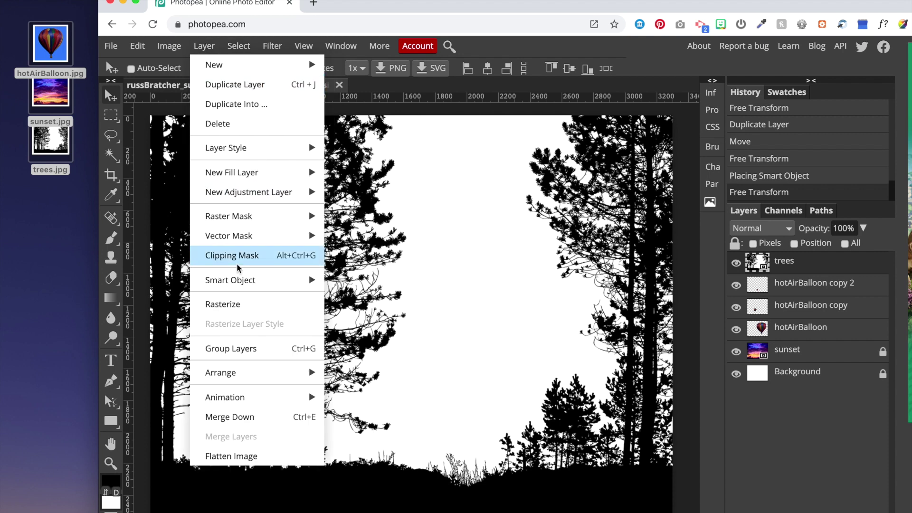
pyautogui.click(222, 304)
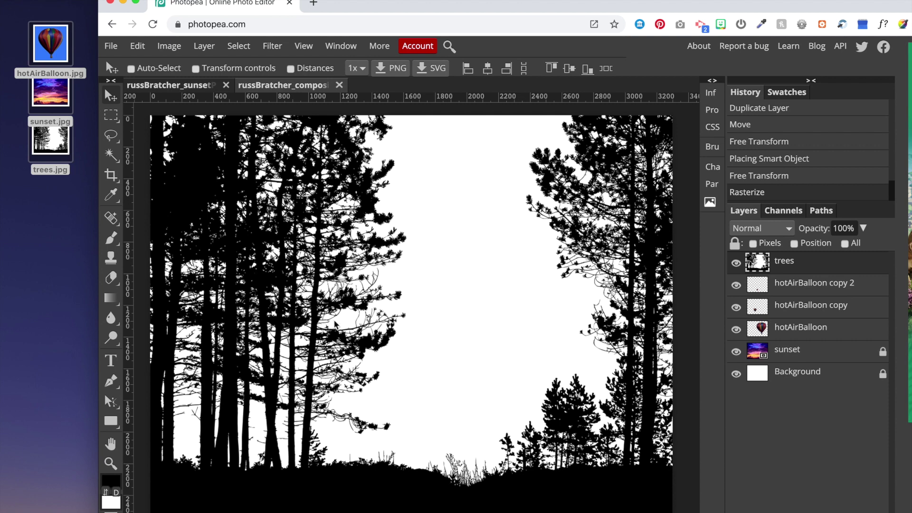
# Examine the branch edges and the small white gaps between the trees up close and at full view.
pyautogui.scroll(10, 335, 323)
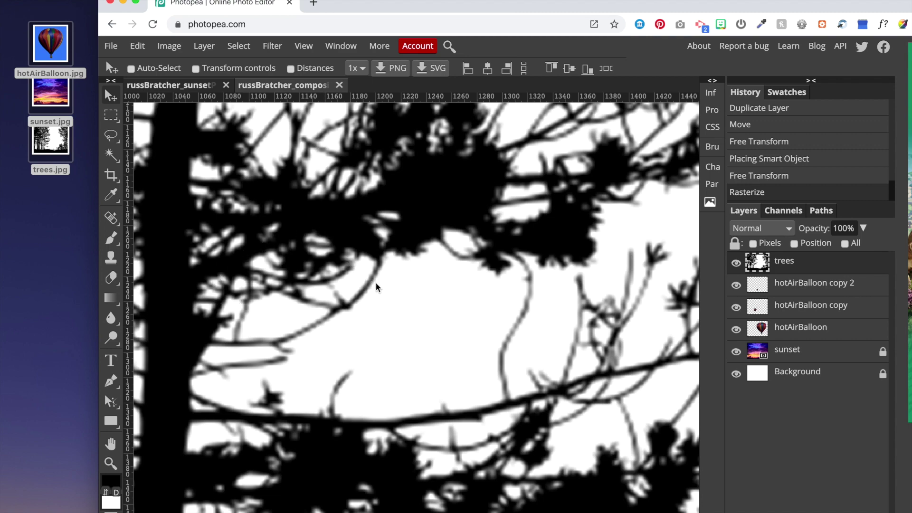
pyautogui.hotkey('ctrl', '0')
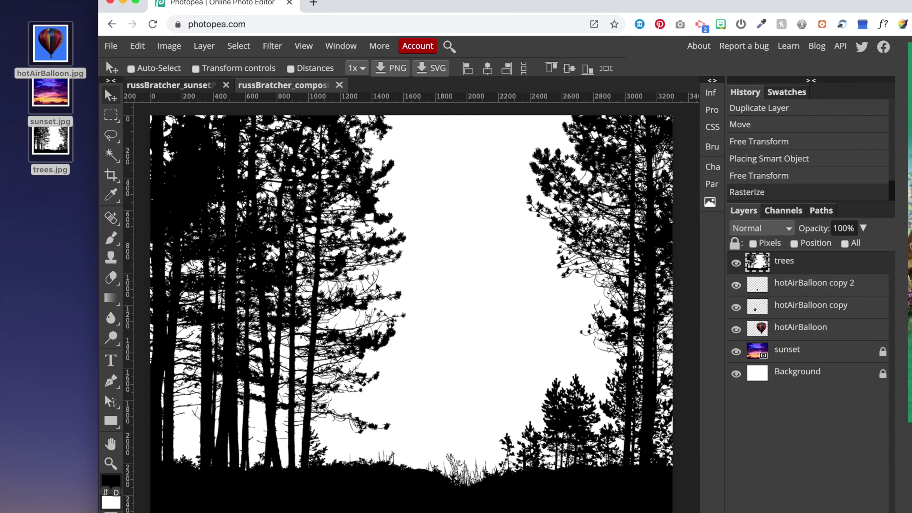
pyautogui.hotkey('ctrl', '-')
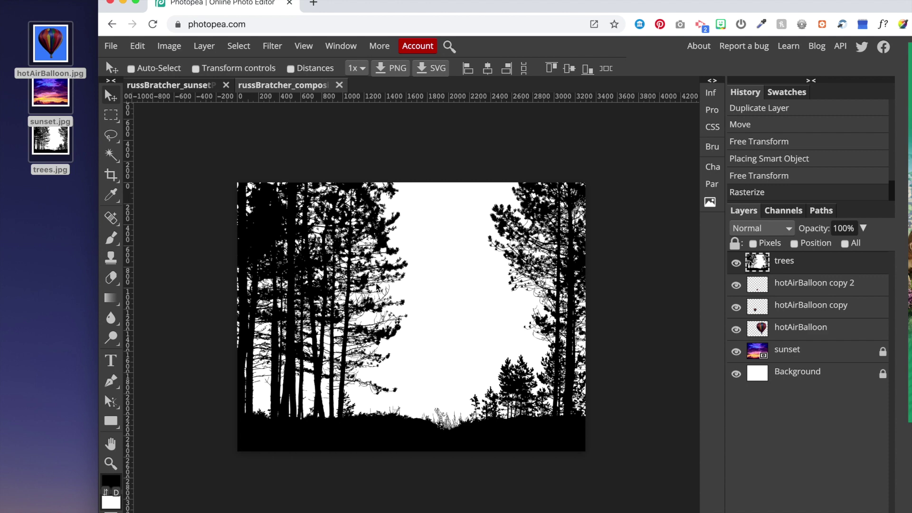
pyautogui.hotkey('ctrl', '0')
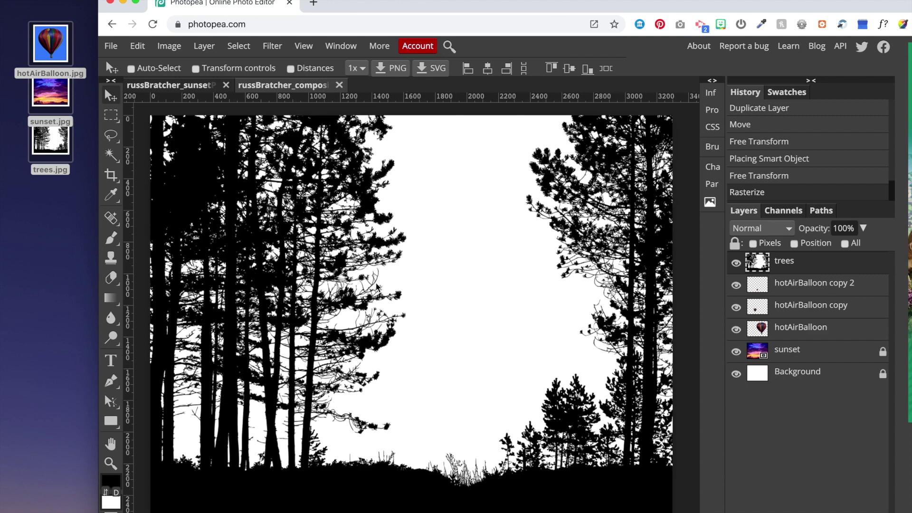
pyautogui.scroll(6, 376, 287)
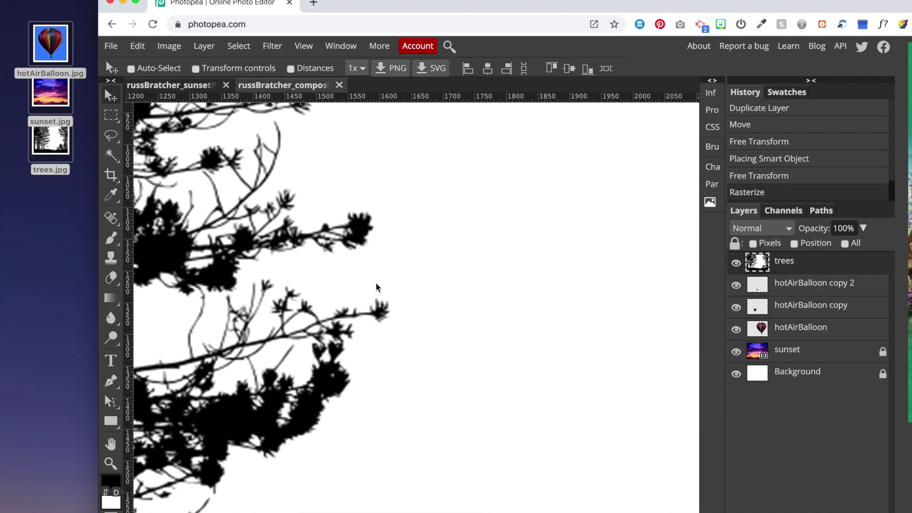
pyautogui.scroll(2, 376, 286)
pyautogui.scroll(-8, 376, 287)
pyautogui.scroll(1, 376, 286)
pyautogui.scroll(-2, 376, 286)
pyautogui.scroll(3, 377, 287)
pyautogui.scroll(3, 377, 287)
pyautogui.scroll(-5, 376, 286)
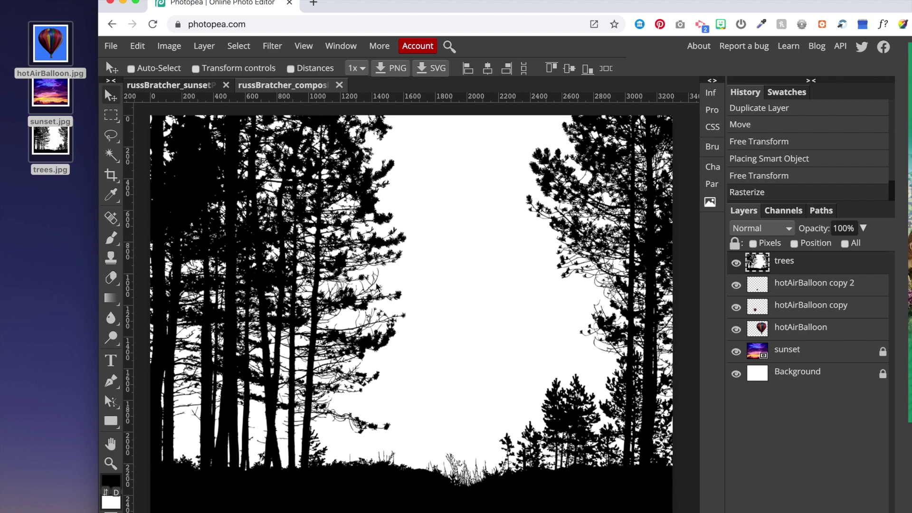
pyautogui.scroll(12, 377, 286)
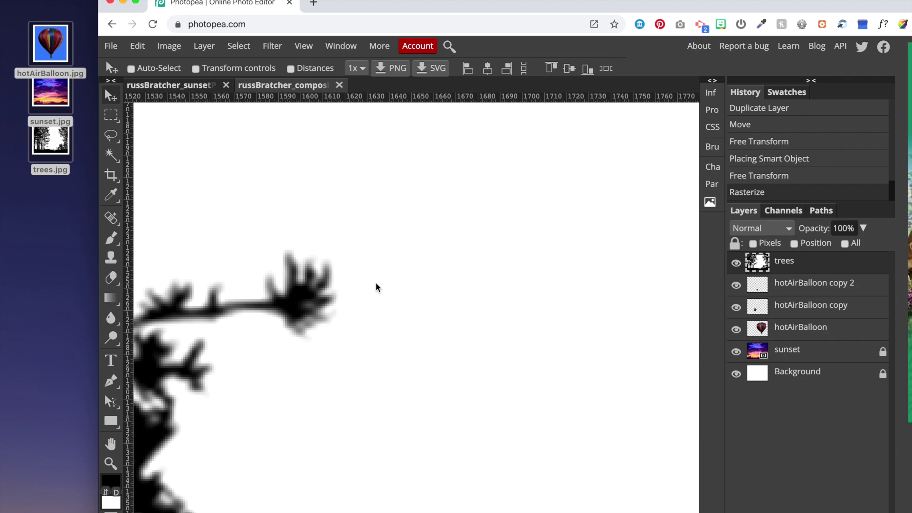
pyautogui.scroll(-12, 376, 287)
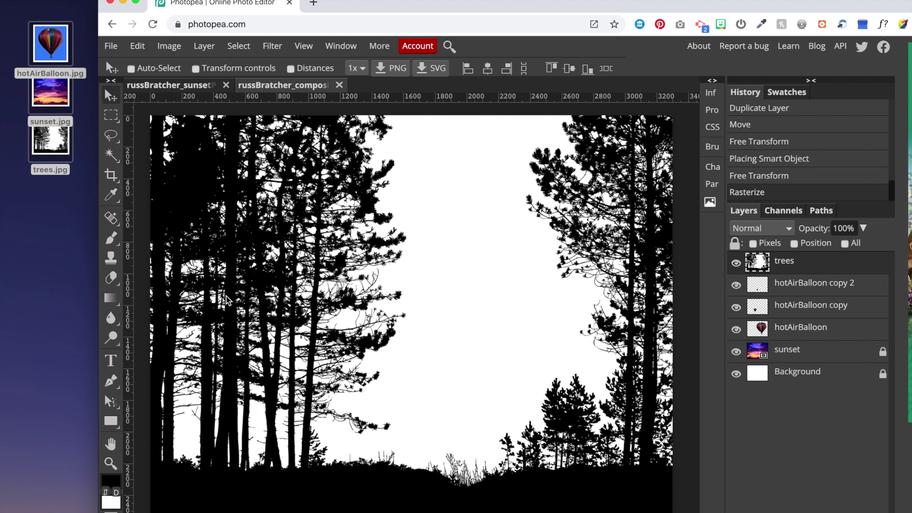
# Try to clear the white sky from the trees layer with a contiguous Magic Wand selection at tolerance 10, undo it, and deselect.
pyautogui.click(111, 155)
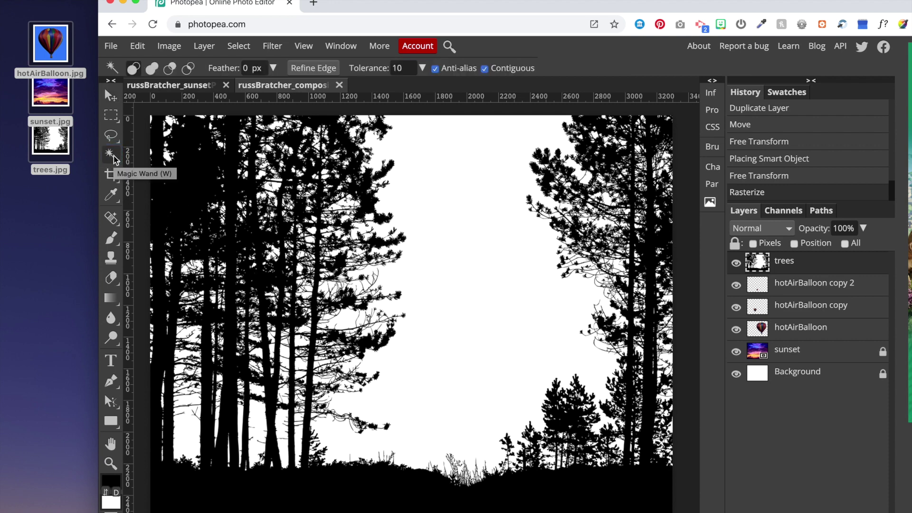
pyautogui.click(463, 249)
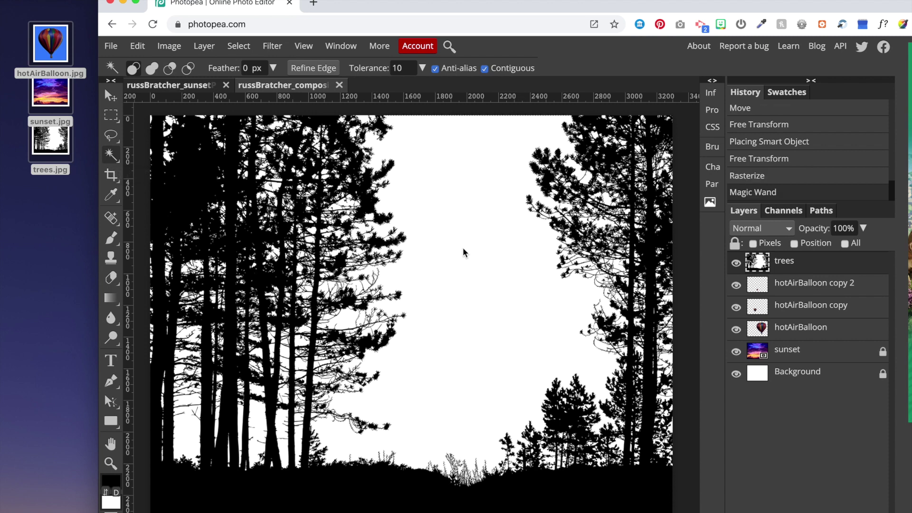
pyautogui.press('Delete')
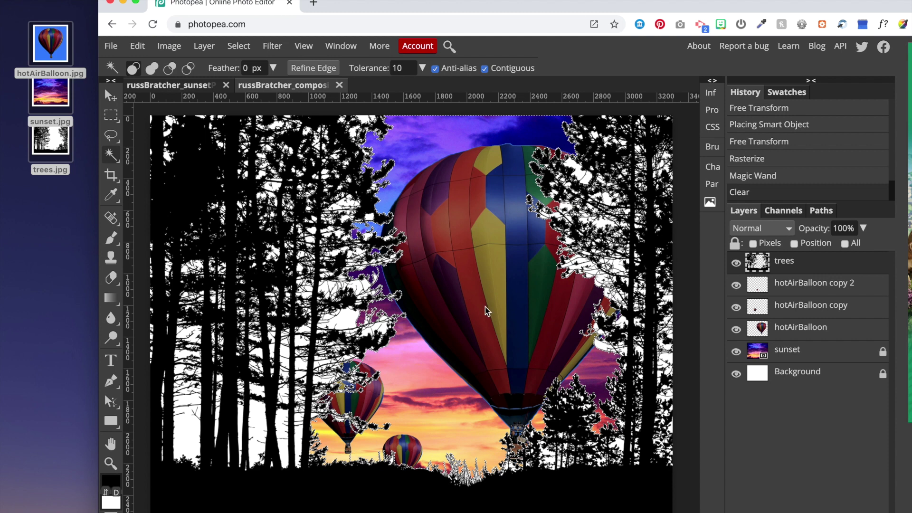
pyautogui.hotkey('ctrl', 'z')
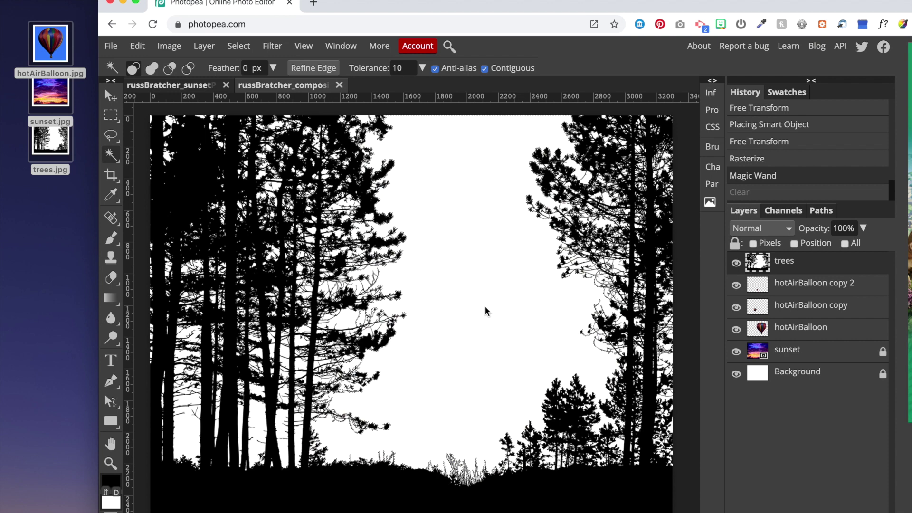
pyautogui.click(111, 114)
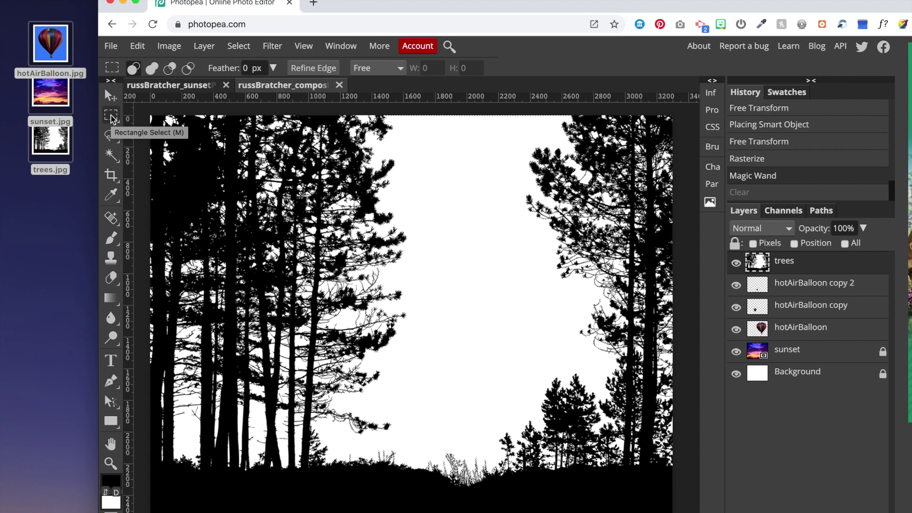
pyautogui.click(198, 182)
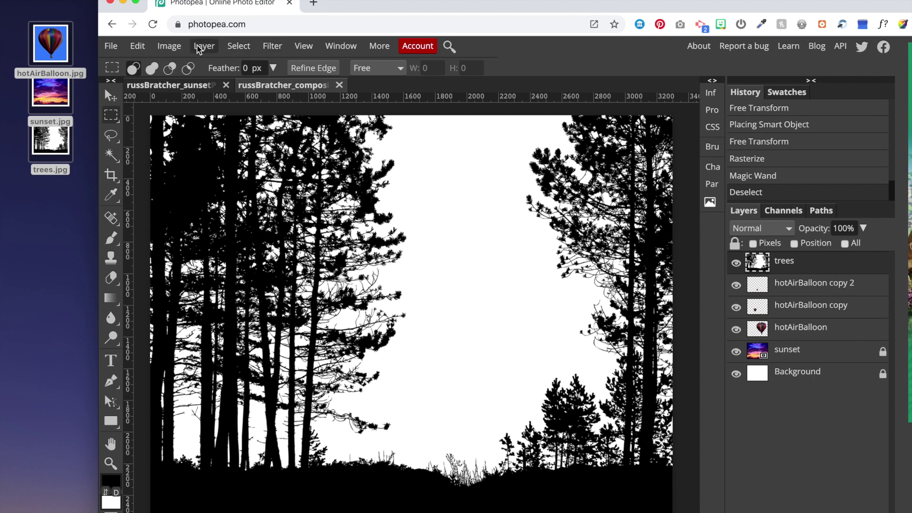
# Select all the white areas of the trees layer with Color Range at Fuzziness 38.
pyautogui.click(242, 47)
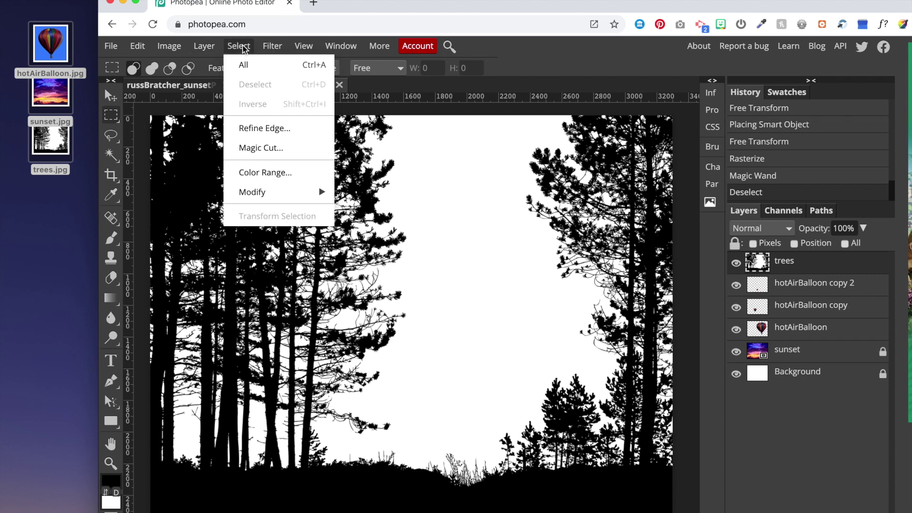
pyautogui.click(277, 171)
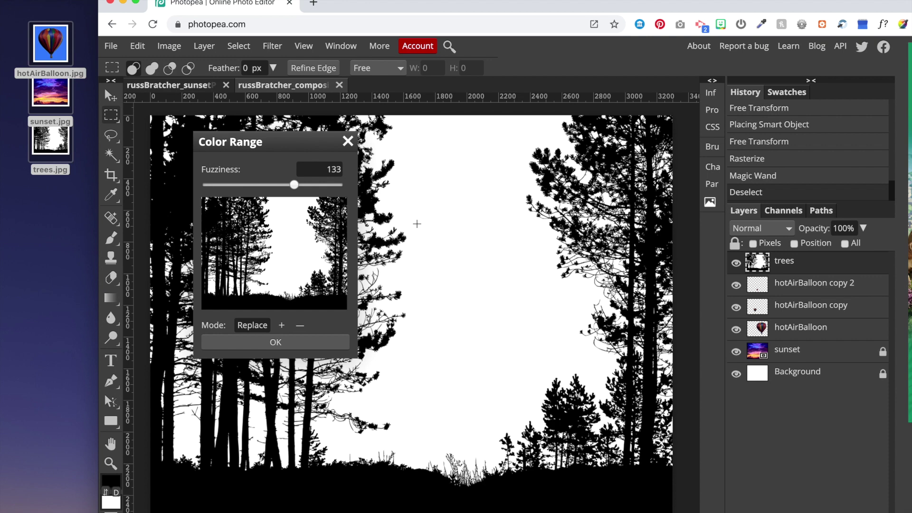
pyautogui.click(246, 184)
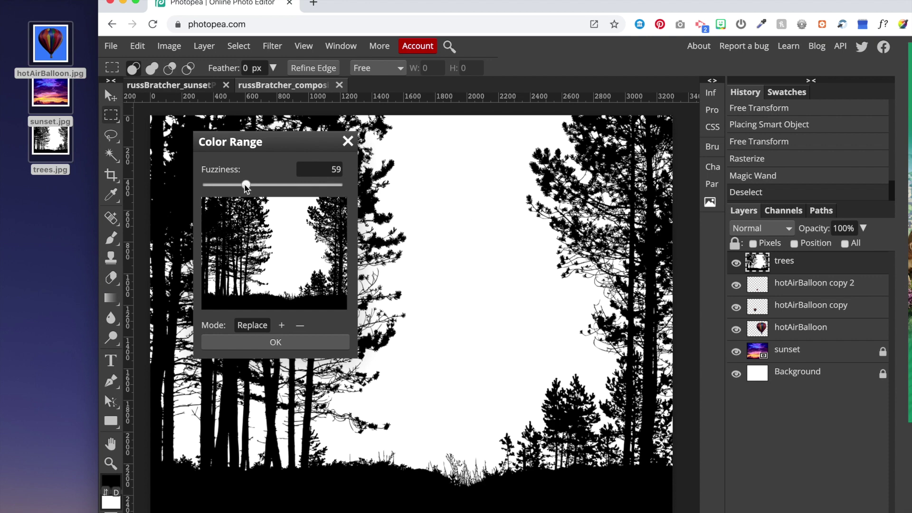
pyautogui.click(239, 185)
pyautogui.click(233, 185)
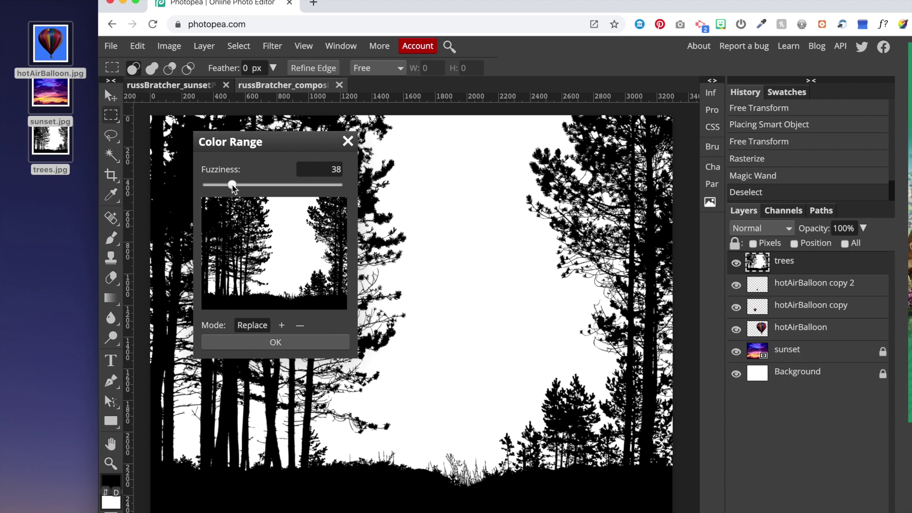
pyautogui.click(279, 342)
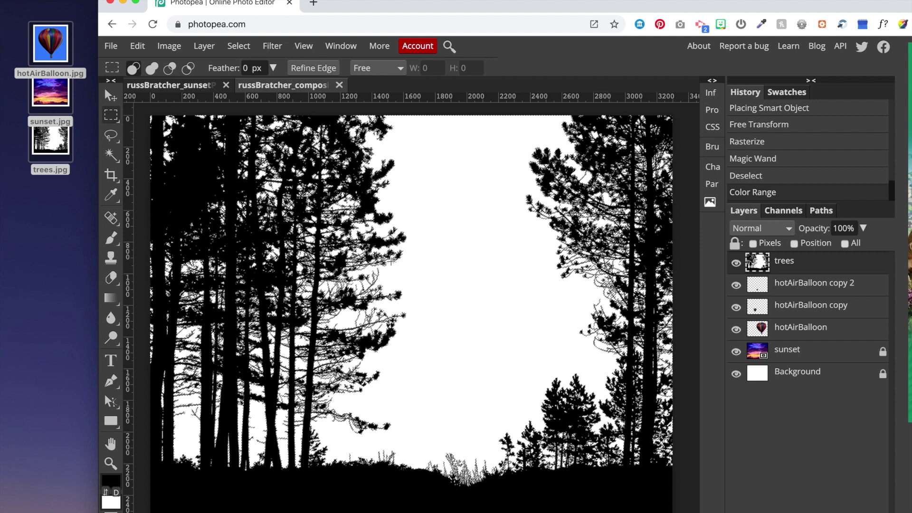
# Clear the selected white areas from the trees layer and remove the selection.
pyautogui.scroll(8, 391, 261)
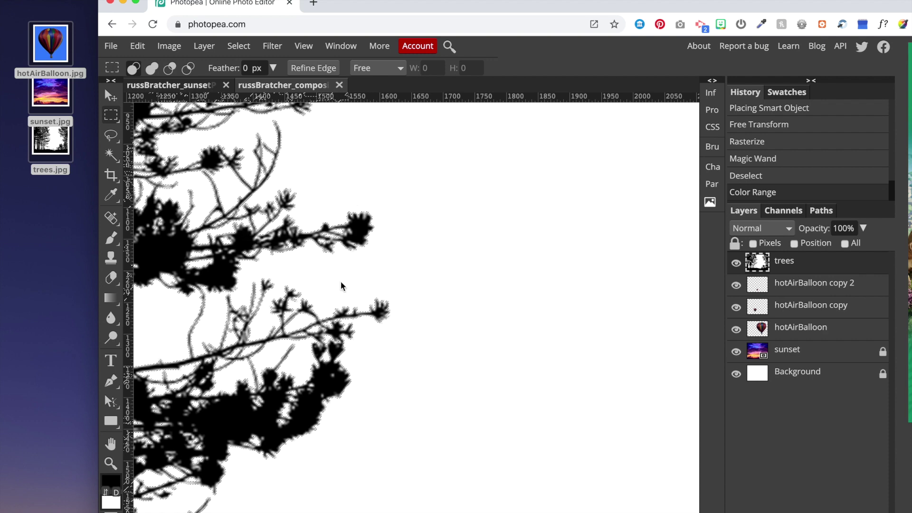
pyautogui.press('super+minus')
pyautogui.press('super+minus')
pyautogui.press('super+minus')
pyautogui.press('super+minus')
pyautogui.press('super+minus')
pyautogui.press('super+plus')
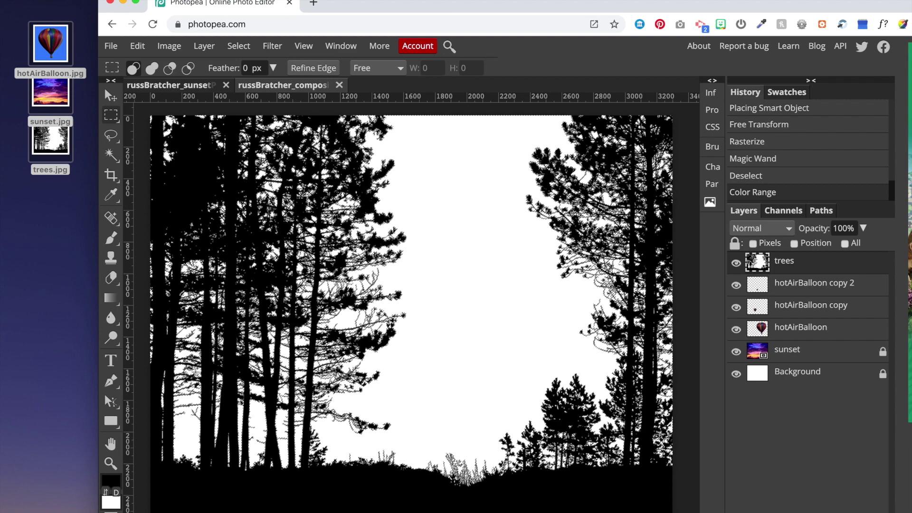
pyautogui.scroll(5, 196, 372)
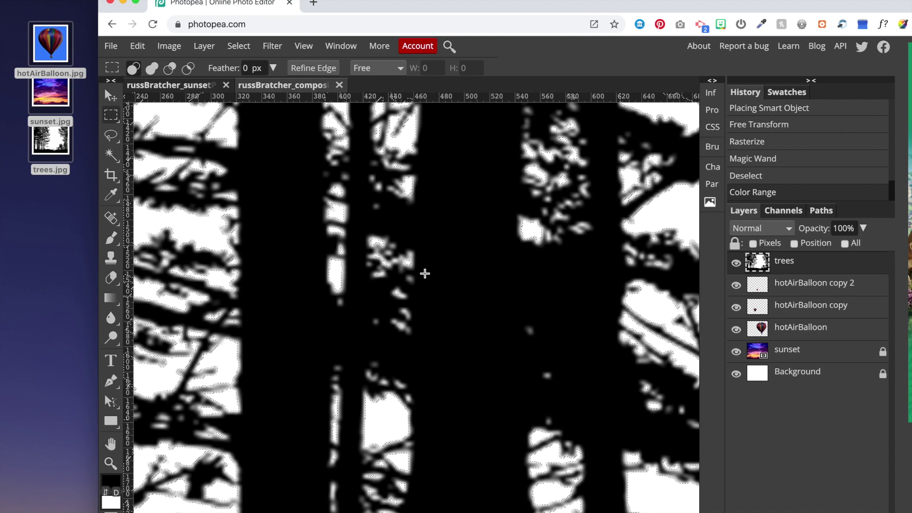
pyautogui.scroll(-5, 425, 277)
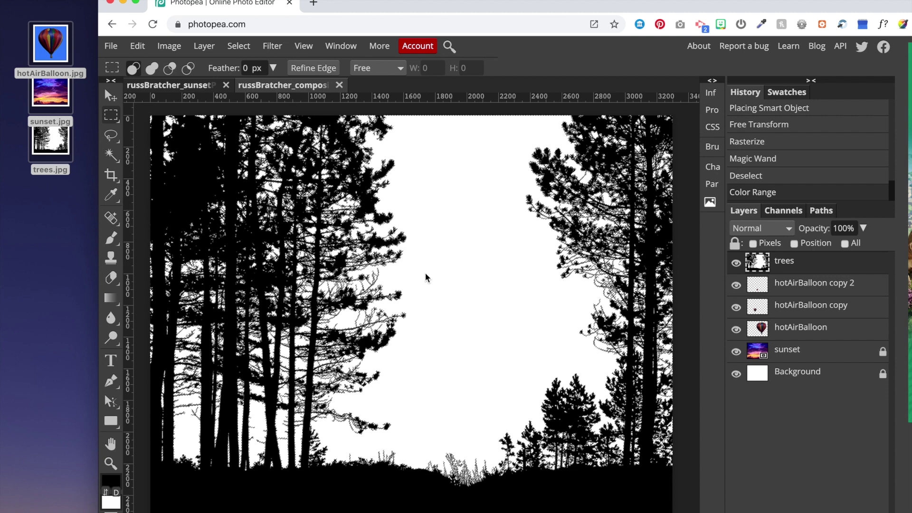
pyautogui.press('Delete')
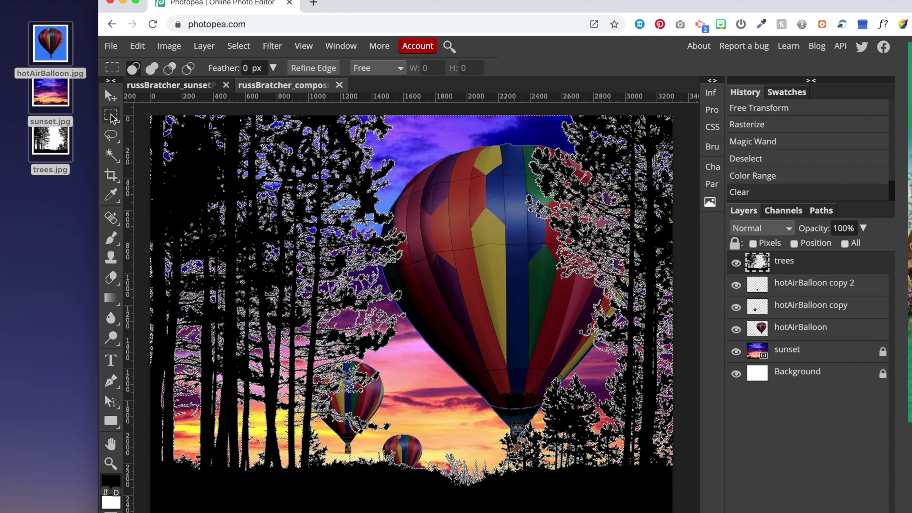
pyautogui.click(140, 141)
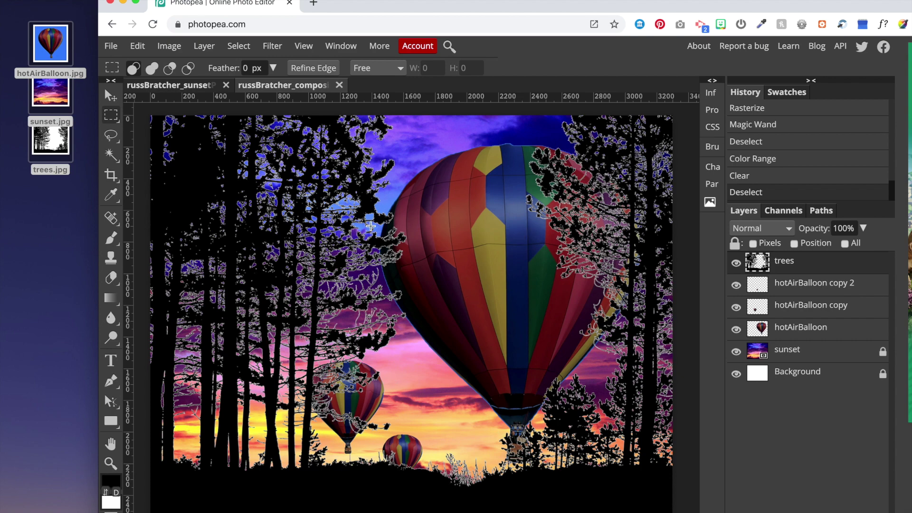
# Add a black Color Overlay in Normal blend mode at 100% opacity to the trees layer to cover the pale branch fringes.
pyautogui.scroll(10, 370, 226)
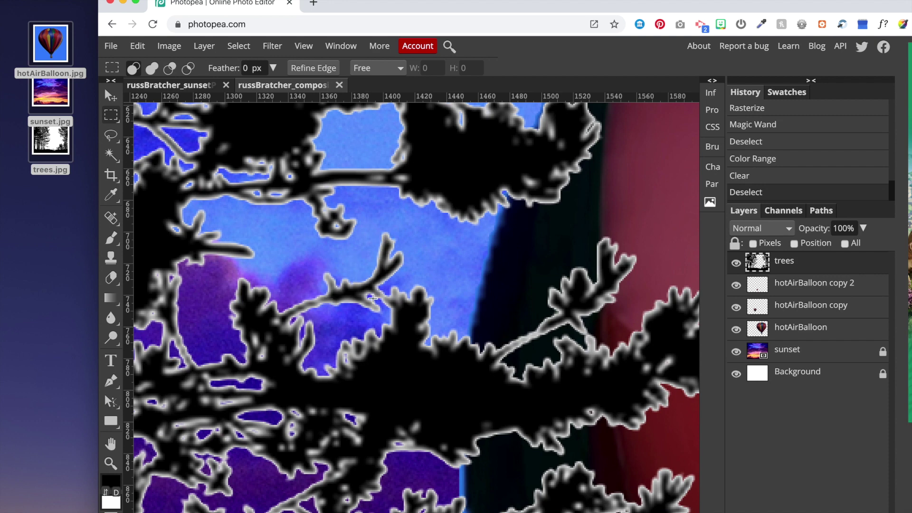
pyautogui.scroll(-10, 372, 298)
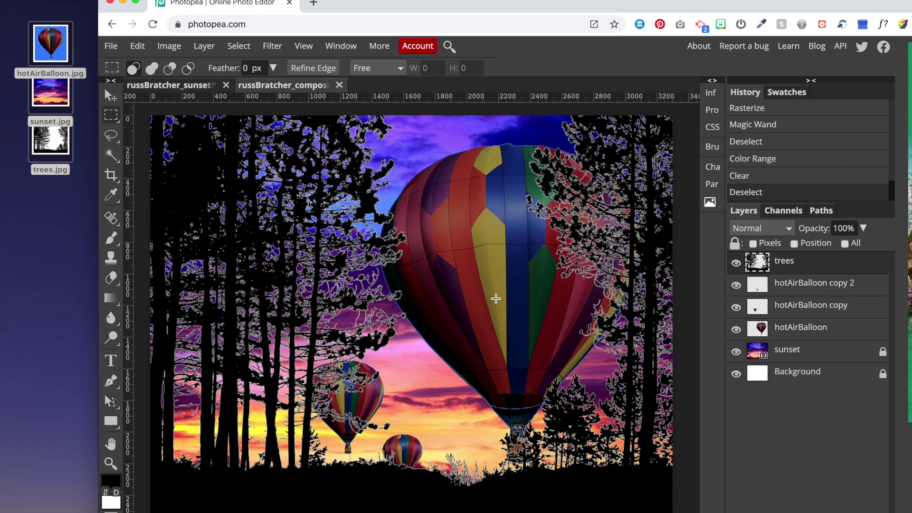
pyautogui.scroll(5, 496, 298)
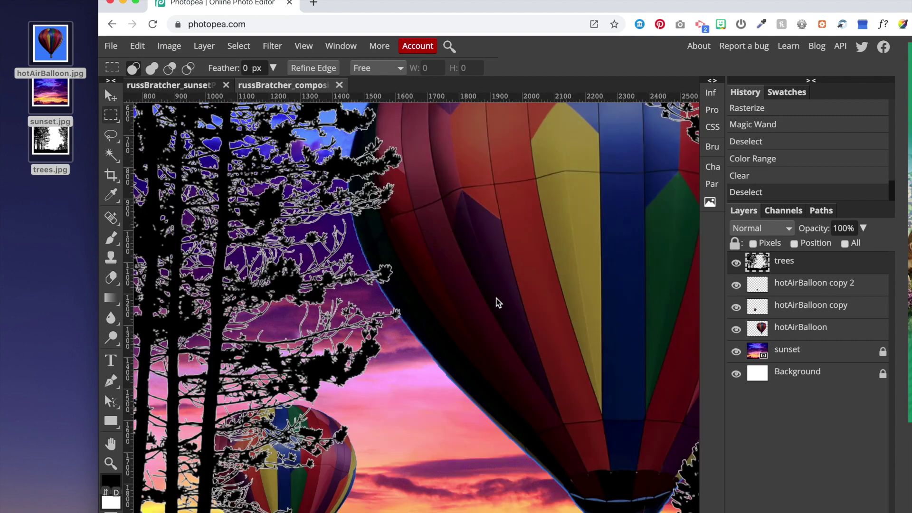
pyautogui.scroll(-3, 496, 302)
pyautogui.scroll(-10, 497, 302)
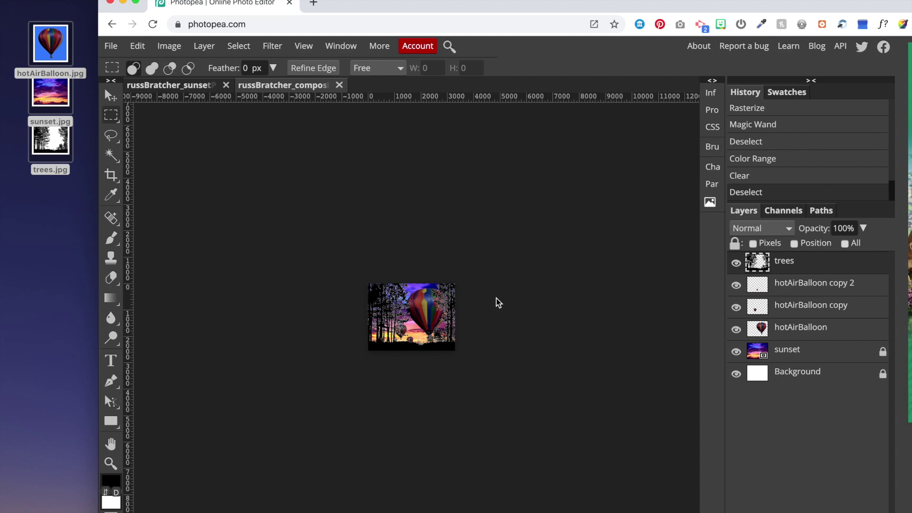
pyautogui.press('super+0')
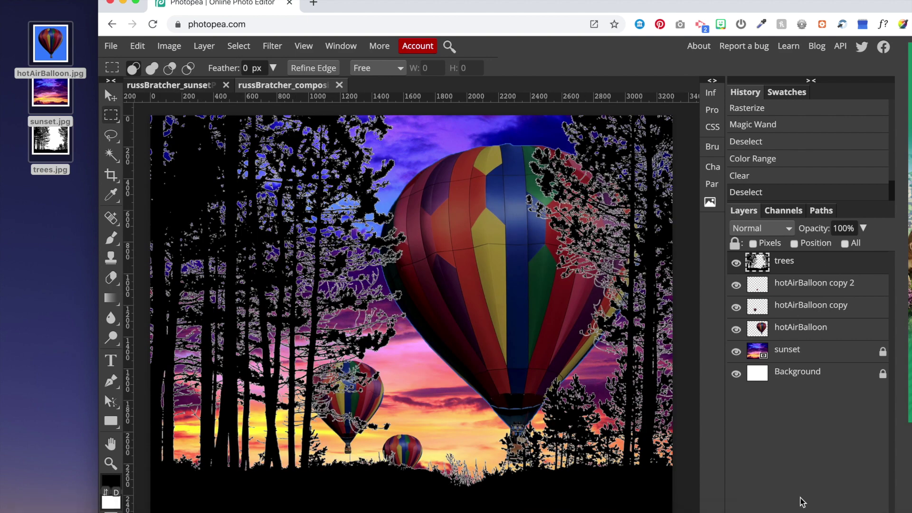
pyautogui.click(804, 512)
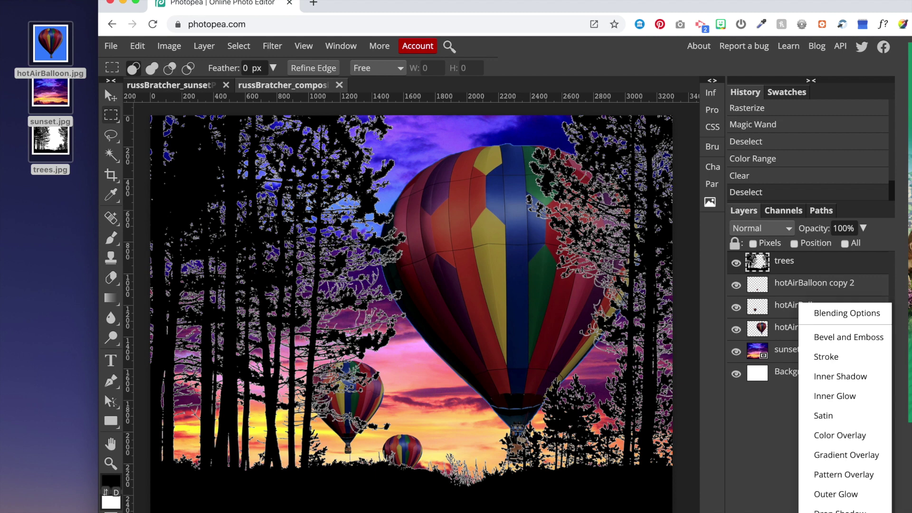
pyautogui.click(840, 436)
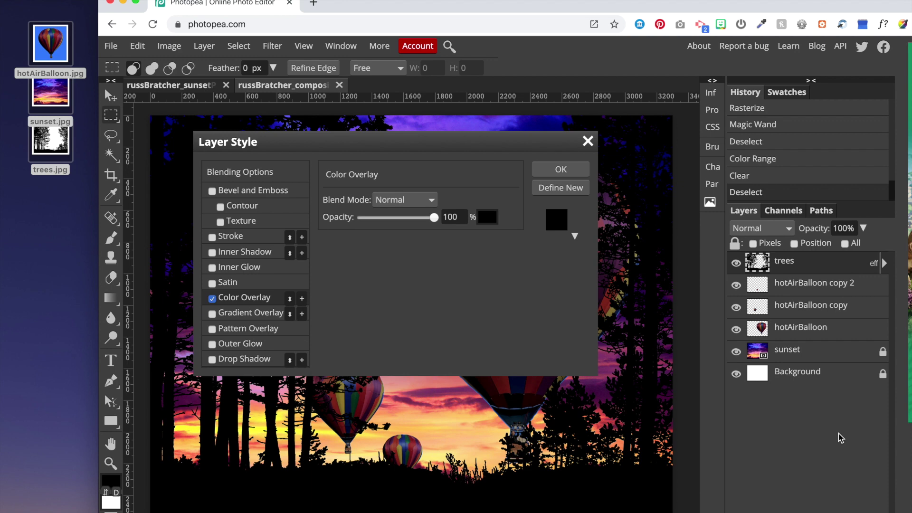
# Try red, green, cyan and magenta in turn as the trees layer's Color Overlay color.
pyautogui.moveTo(422, 143); pyautogui.dragTo(537, 171)
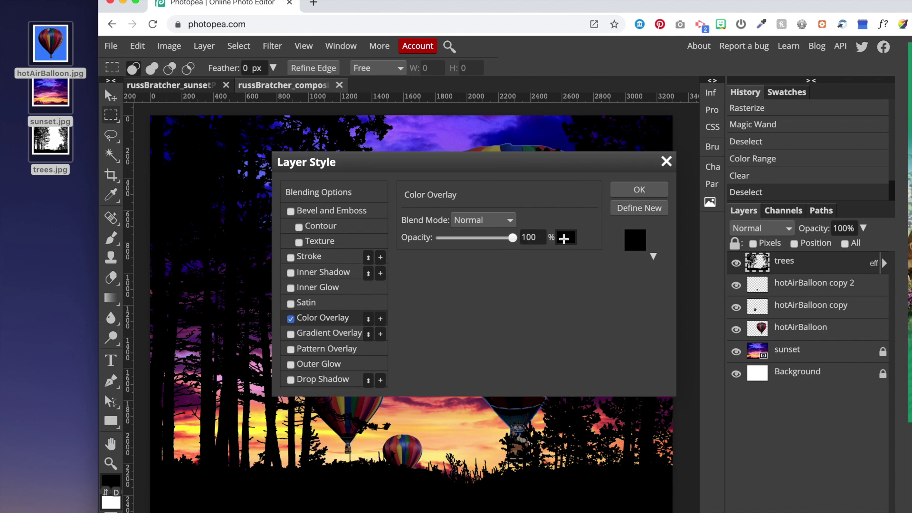
pyautogui.click(566, 238)
pyautogui.click(339, 180)
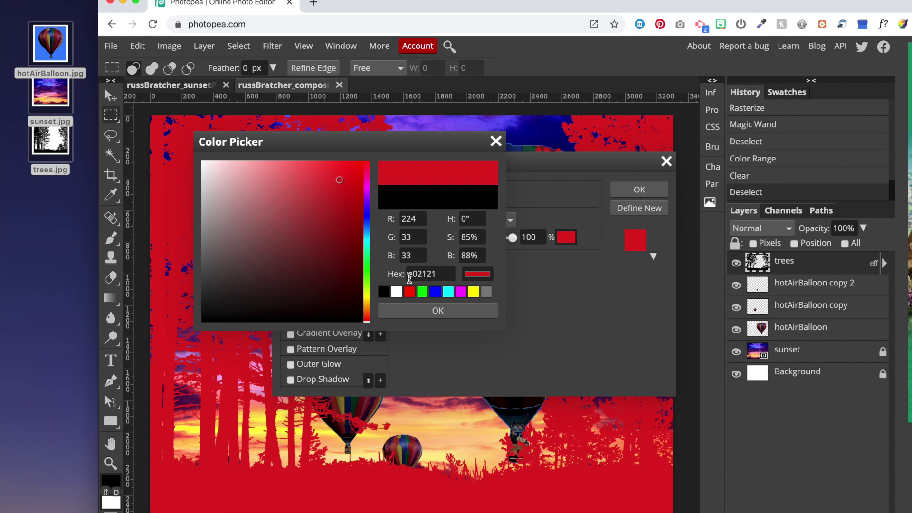
pyautogui.click(422, 292)
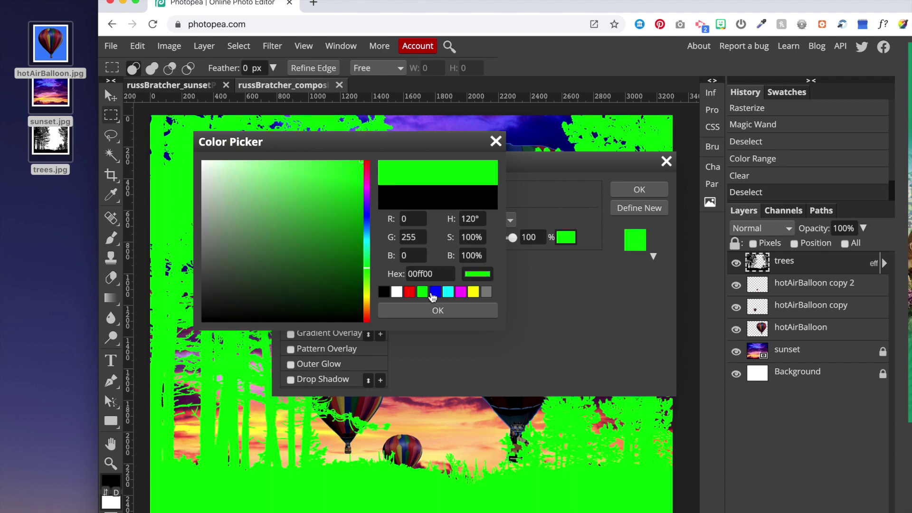
pyautogui.click(449, 293)
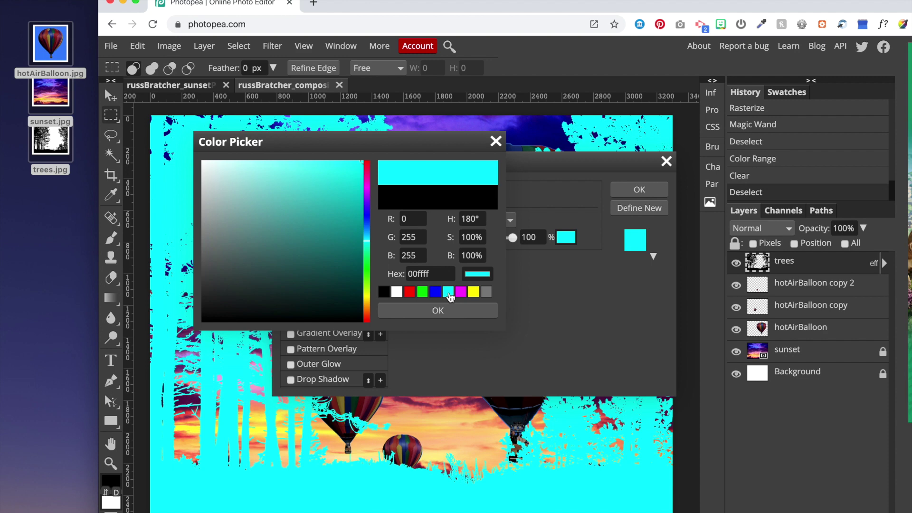
pyautogui.click(461, 293)
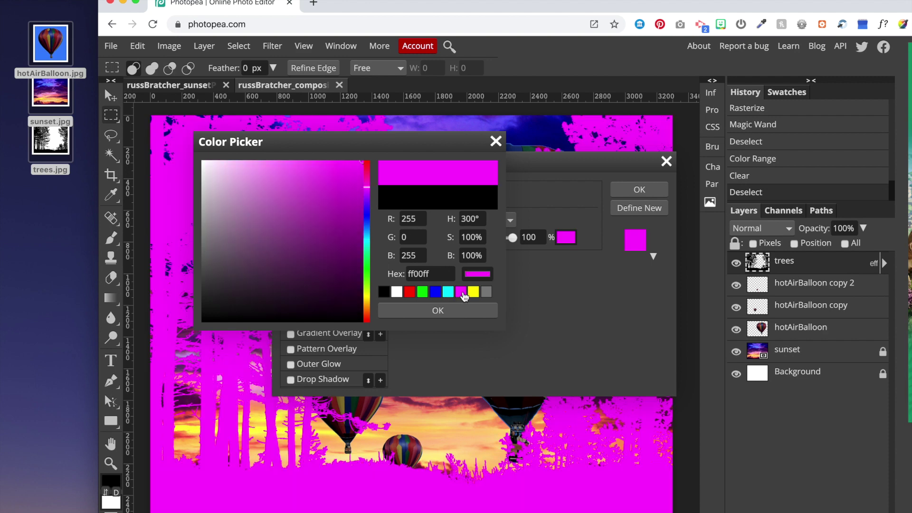
# Set the trees layer's Color Overlay color to black (000000) and apply the layer style.
pyautogui.click(384, 293)
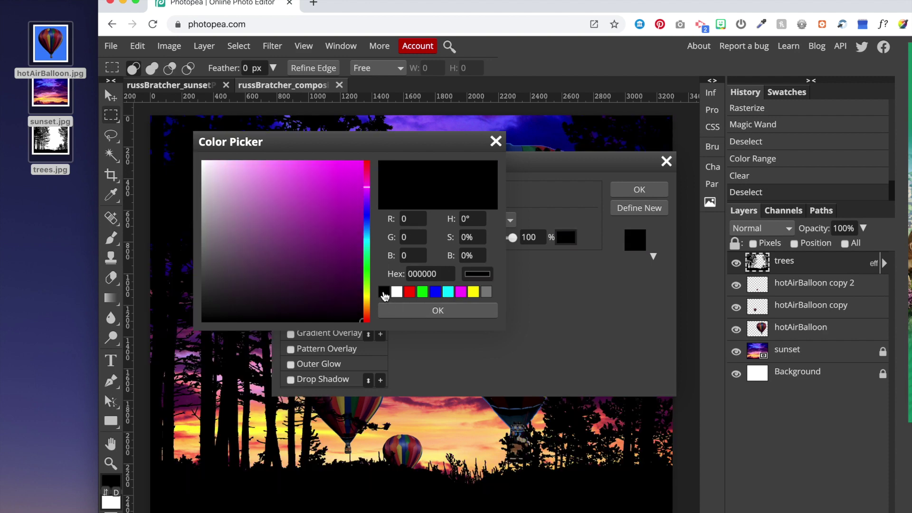
pyautogui.click(434, 311)
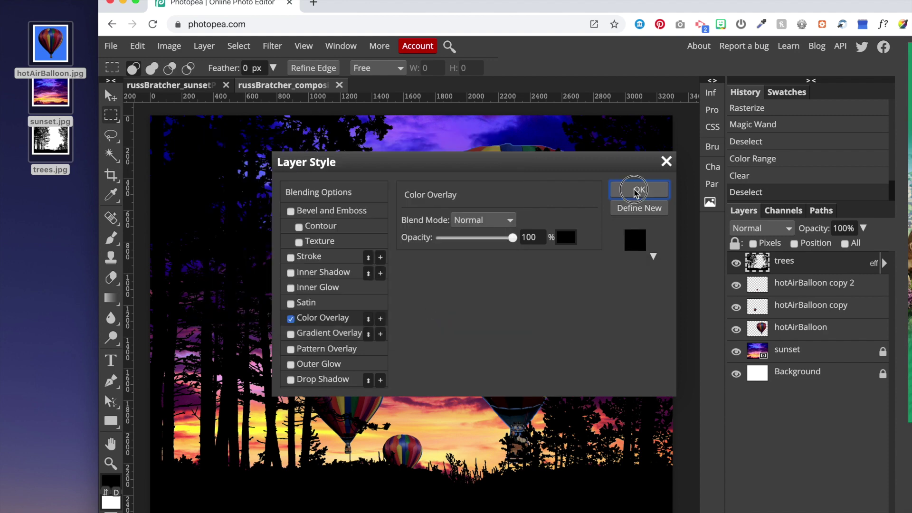
pyautogui.click(634, 190)
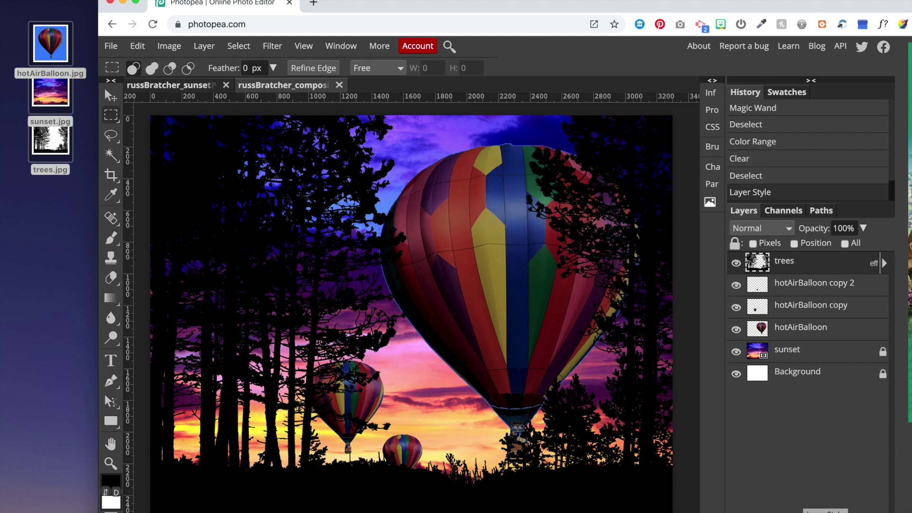
pyautogui.click(807, 510)
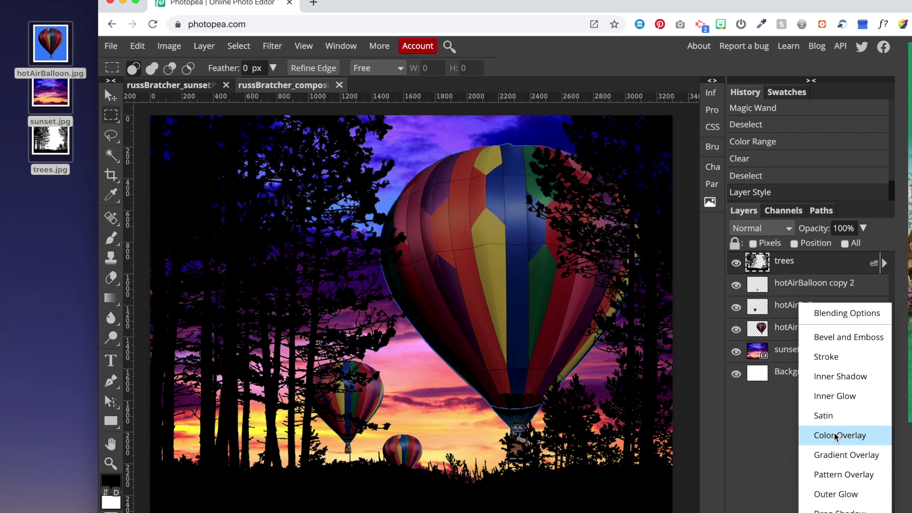
pyautogui.click(770, 437)
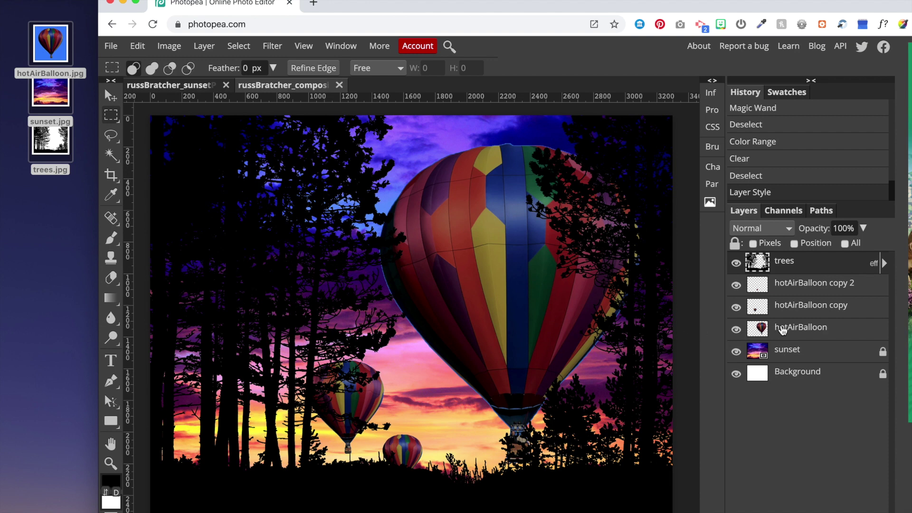
# Move the large balloon on the hotAirBalloon layer very slightly upward with the Move tool.
pyautogui.click(798, 328)
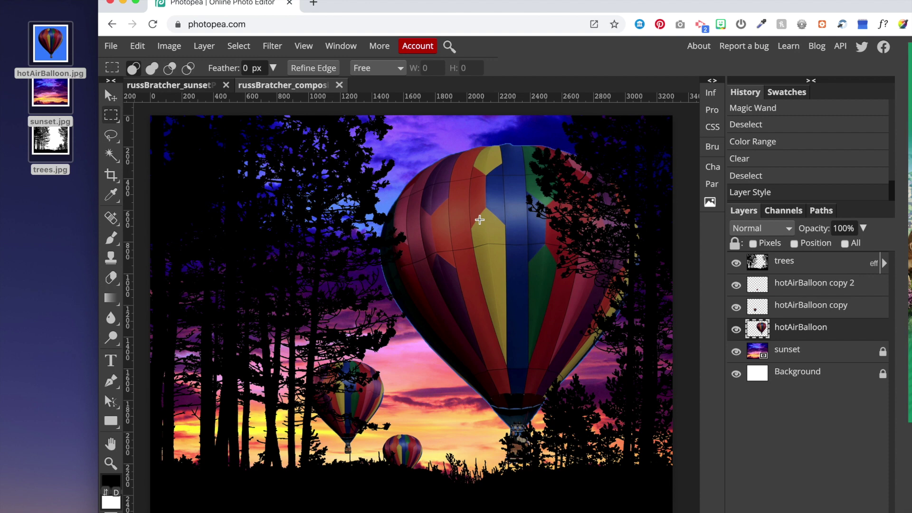
pyautogui.click(111, 97)
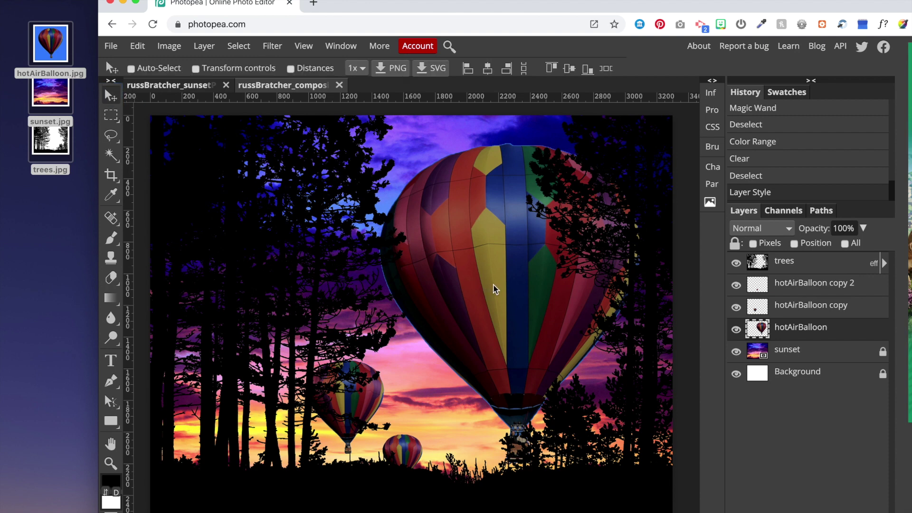
pyautogui.moveTo(492, 286)
pyautogui.mouseDown()
pyautogui.moveTo(432, 264)
pyautogui.moveTo(368, 261)
pyautogui.moveTo(466, 261)
pyautogui.moveTo(493, 286)
pyautogui.mouseUp()
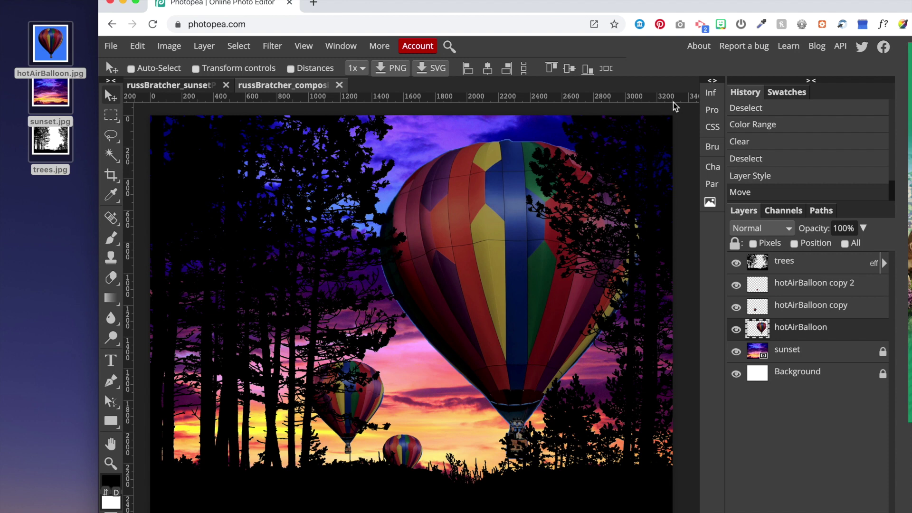
# Check the document's canvas width and height in pixels without changing them.
pyautogui.click(110, 45)
pyautogui.moveTo(141, 46)
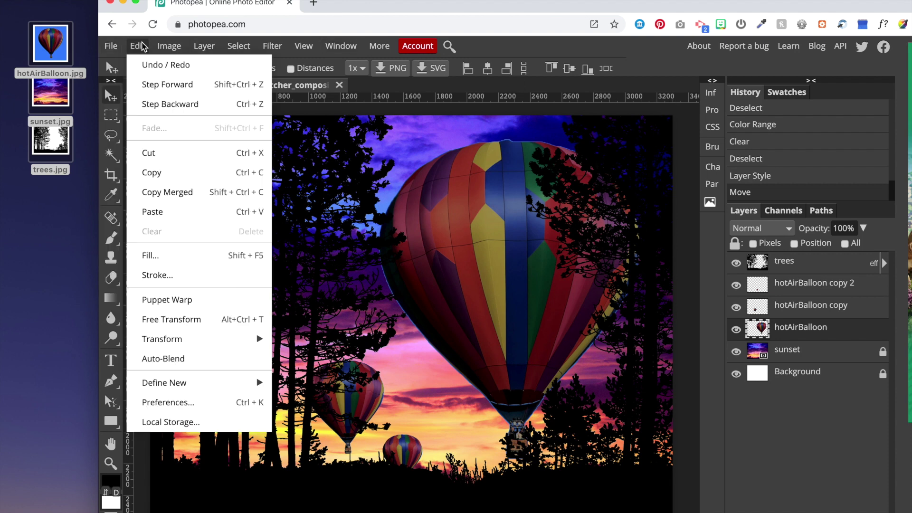
pyautogui.click(183, 174)
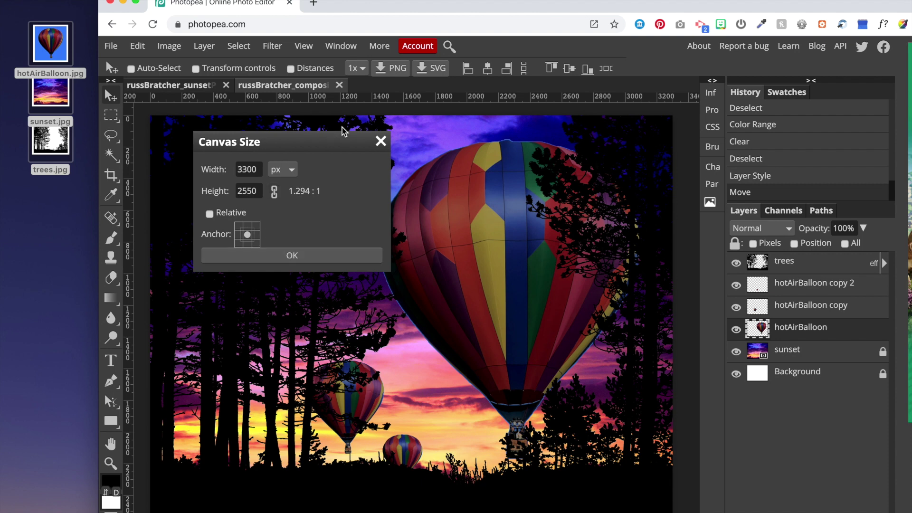
pyautogui.click(381, 141)
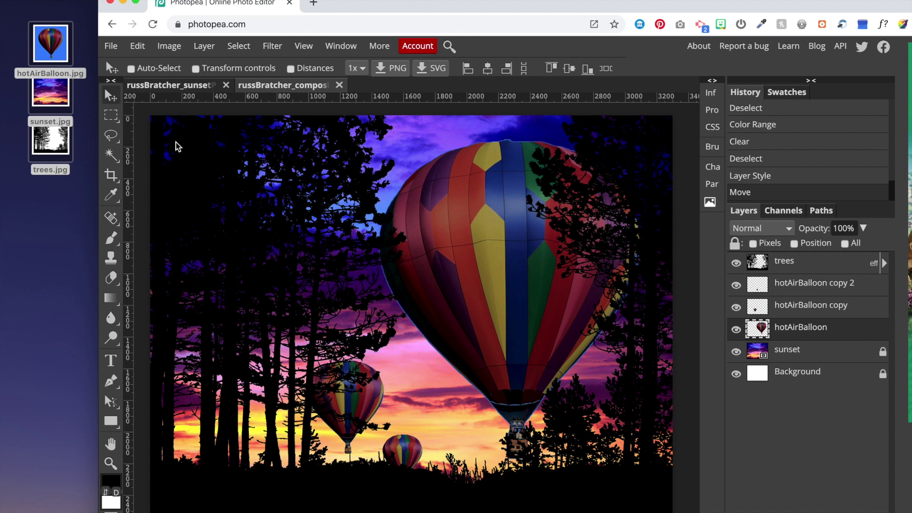
# Zoom in on the canvas and place a vertical guide at about 1100 px, one third of its width.
pyautogui.scroll(10, 292, 151)
pyautogui.hscroll(10, 291, 151)
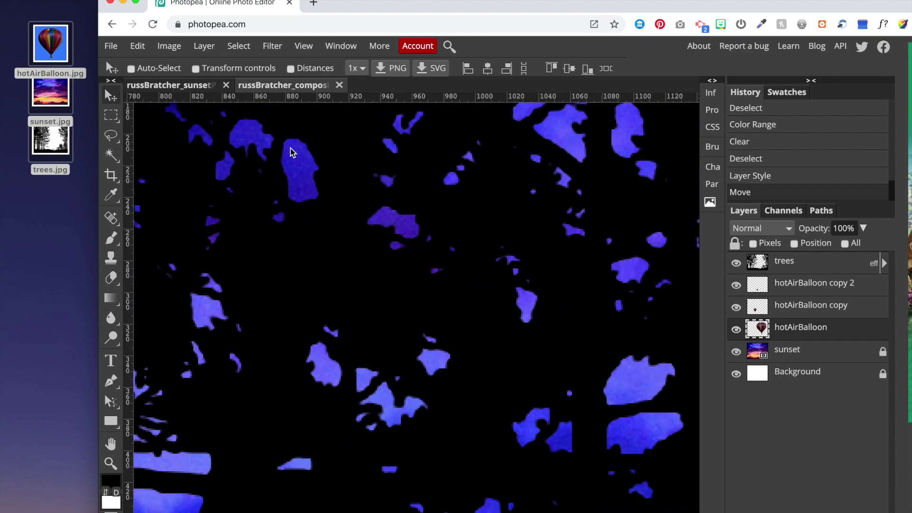
pyautogui.hscroll(2, 291, 152)
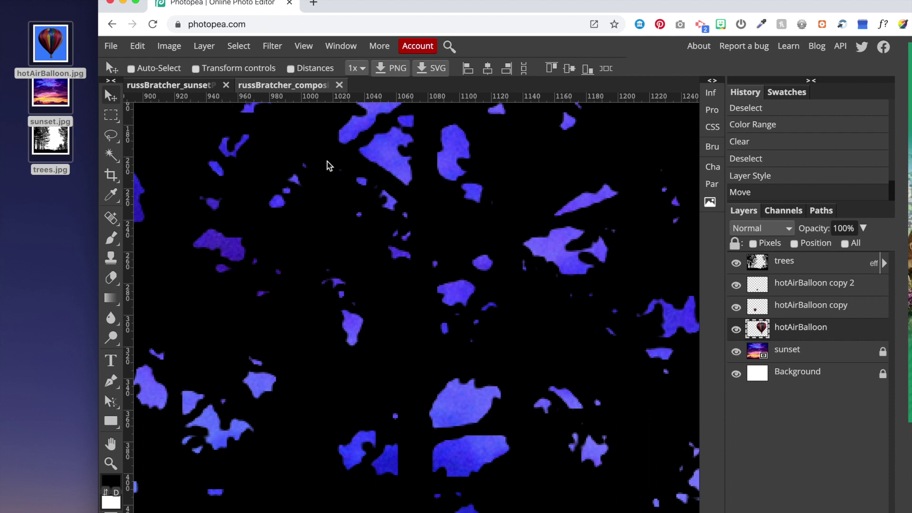
pyautogui.moveTo(131, 131); pyautogui.dragTo(458, 126)
# Toggle the rulers off and on, leave them shown, and place a second vertical guide at about 2200 px, two thirds of the canvas width.
pyautogui.hscroll(5, 548, 147)
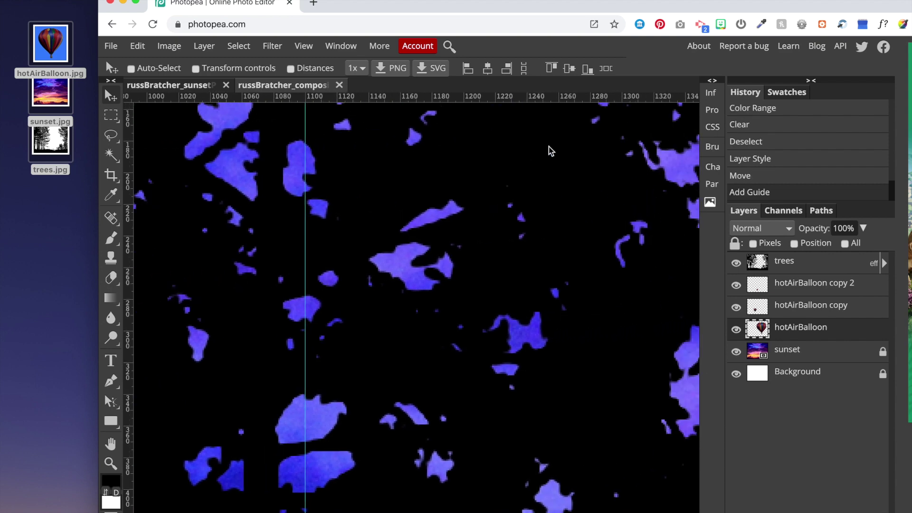
pyautogui.hscroll(15, 549, 146)
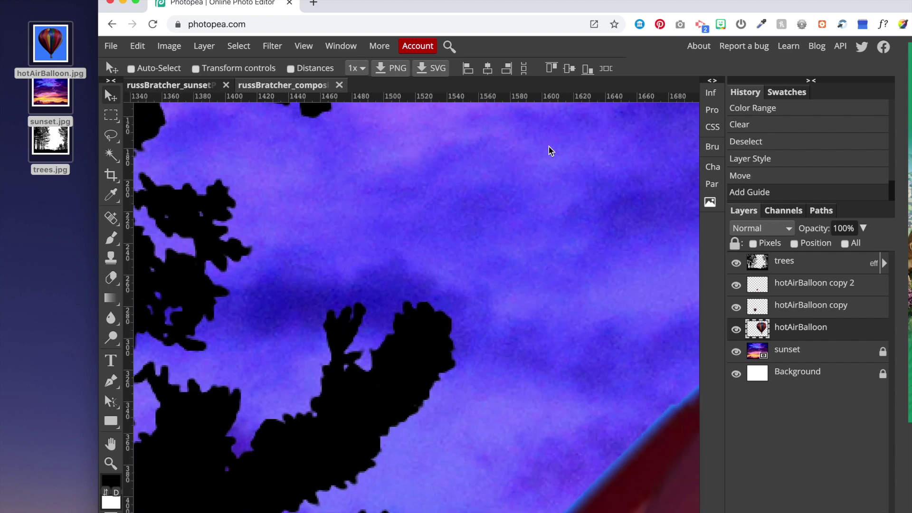
pyautogui.hscroll(10, 550, 150)
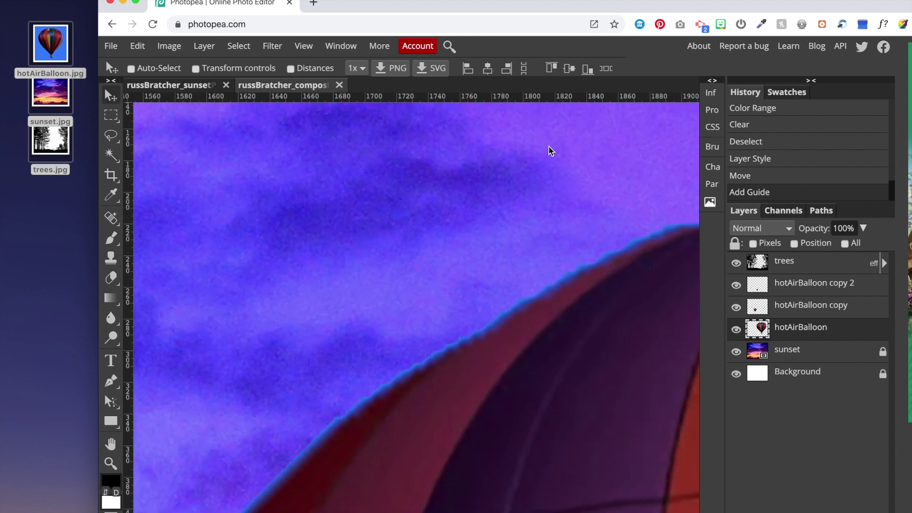
pyautogui.hscroll(8, 550, 150)
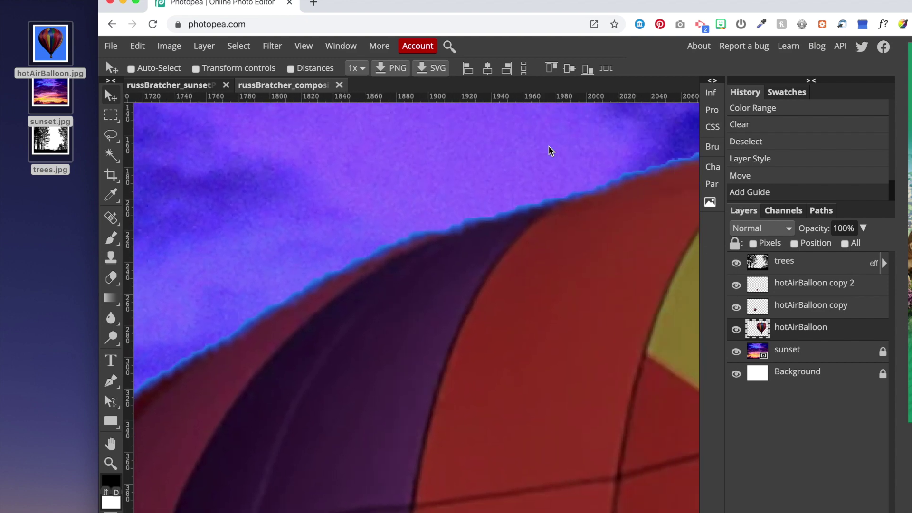
pyautogui.hscroll(5, 550, 150)
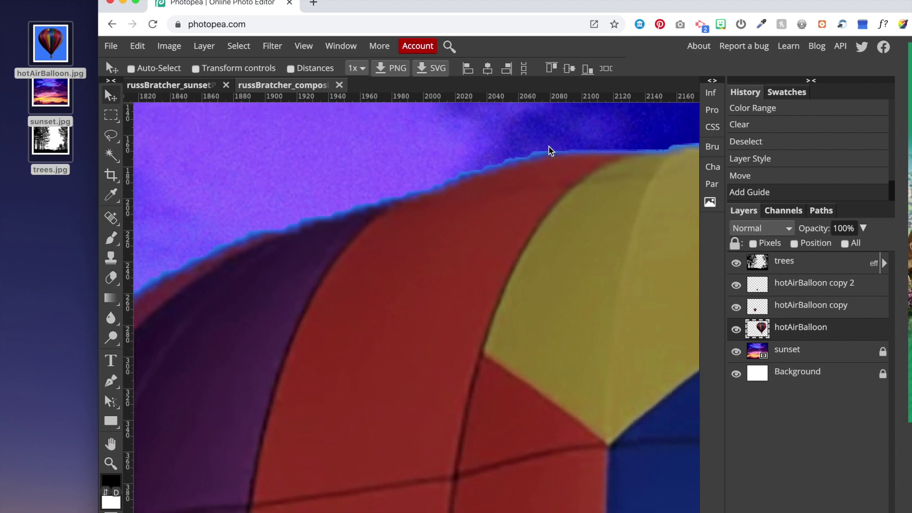
pyautogui.hscroll(4, 549, 150)
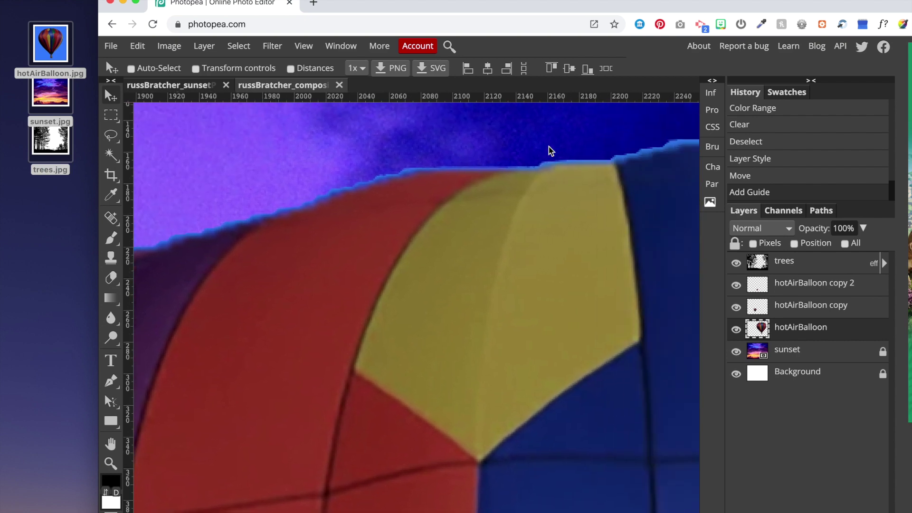
pyautogui.hscroll(2, 549, 151)
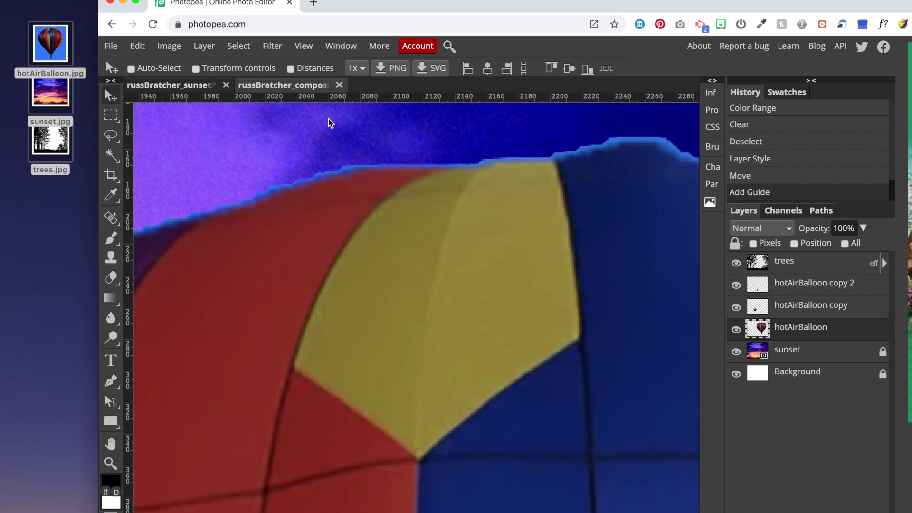
pyautogui.hscroll(5, 511, 169)
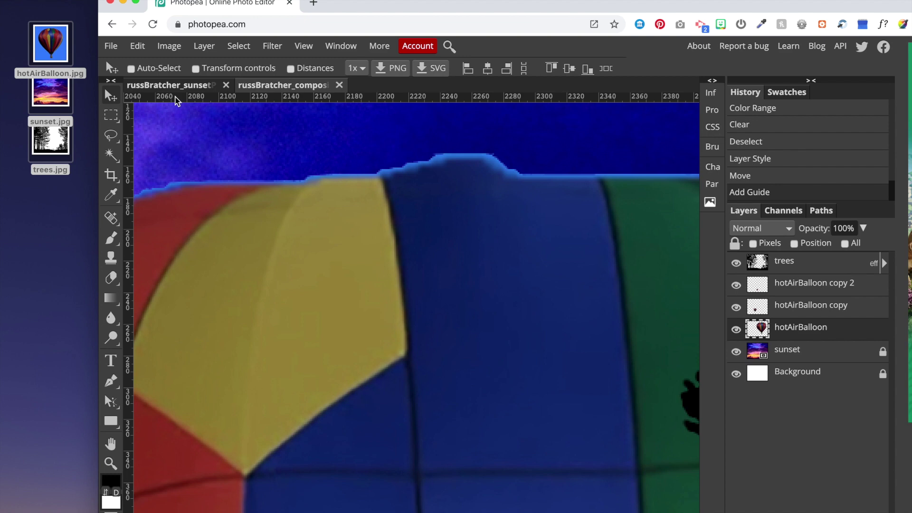
pyautogui.hotkey('ctrl', 'r')
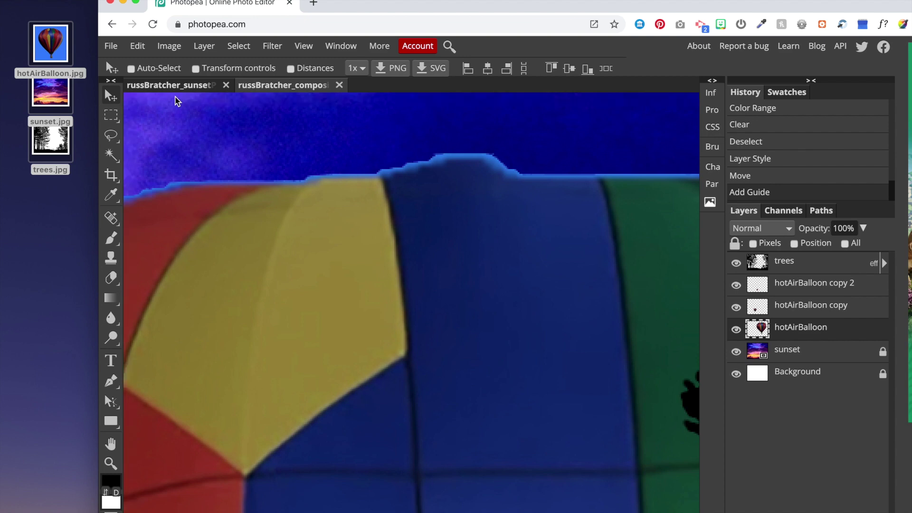
pyautogui.hotkey('ctrl', 'r')
pyautogui.hotkey('ctrl', 'r')
pyautogui.hotkey('ctrl', 'r')
pyautogui.hotkey('ctrl', 'r')
pyautogui.hotkey('ctrl', 'r')
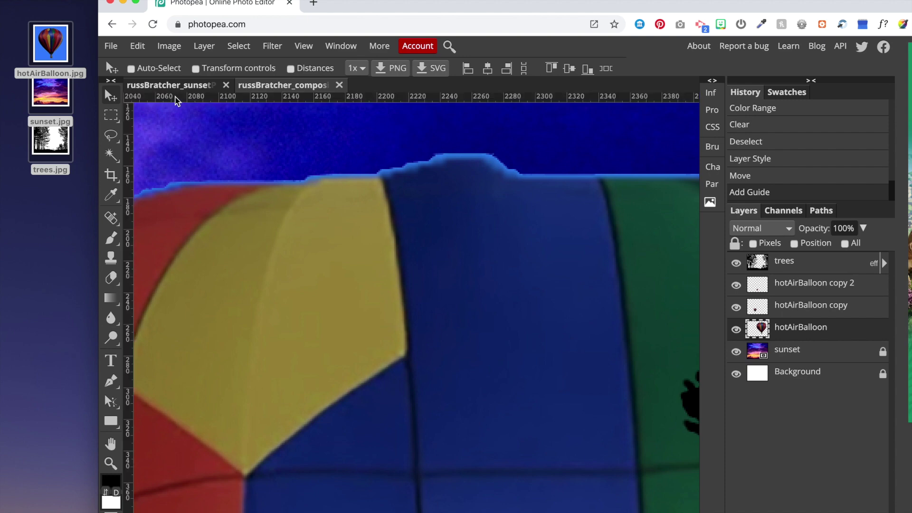
pyautogui.hotkey('ctrl', 'r')
pyautogui.hotkey('ctrl', 'r')
pyautogui.moveTo(128, 161); pyautogui.dragTo(377, 147)
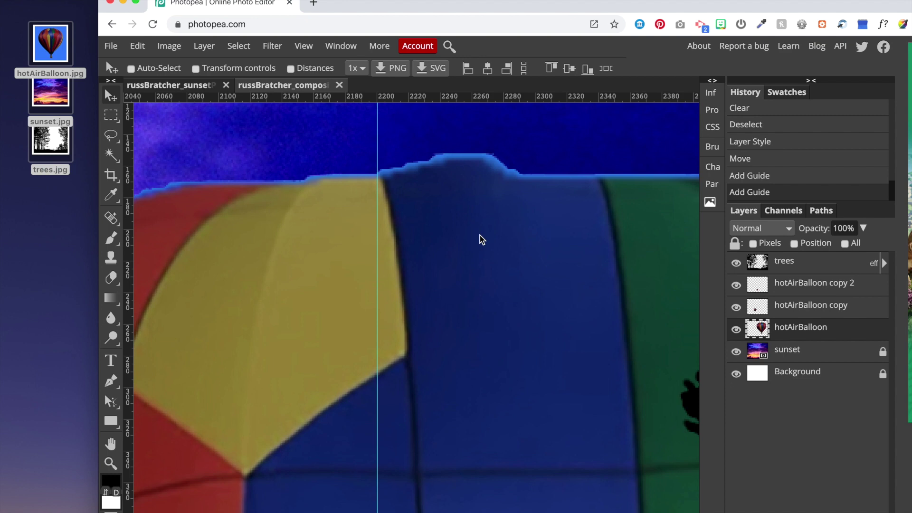
# Place a horizontal guide at about 833 px, roughly one third of the way down the canvas.
pyautogui.hotkey('ctrl', '0')
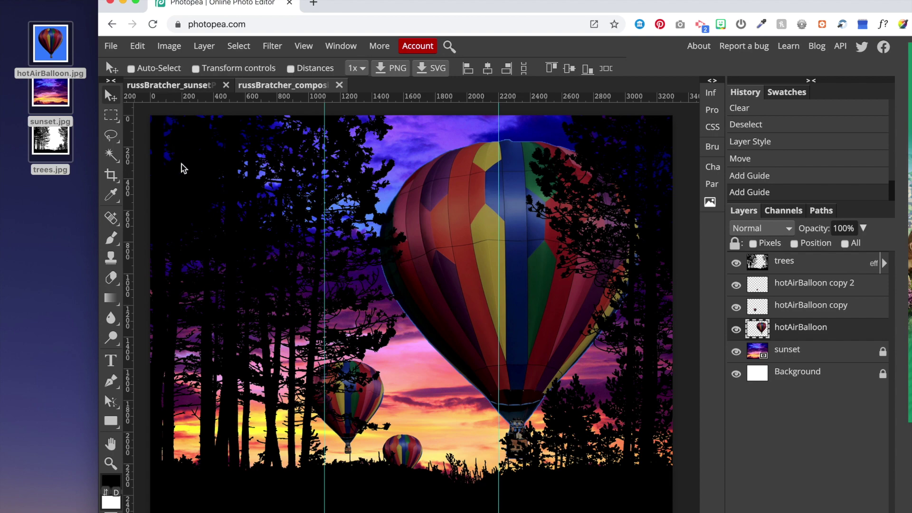
pyautogui.scroll(6, 170, 258)
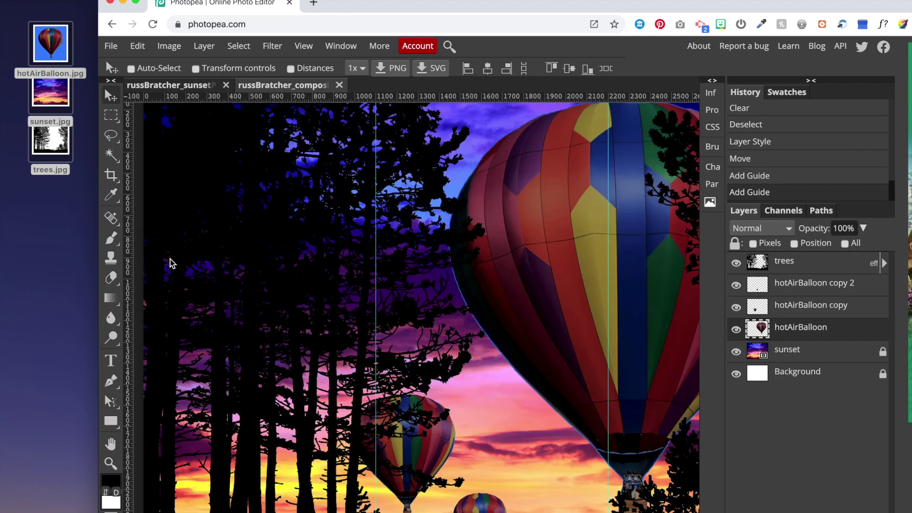
pyautogui.scroll(2, 172, 263)
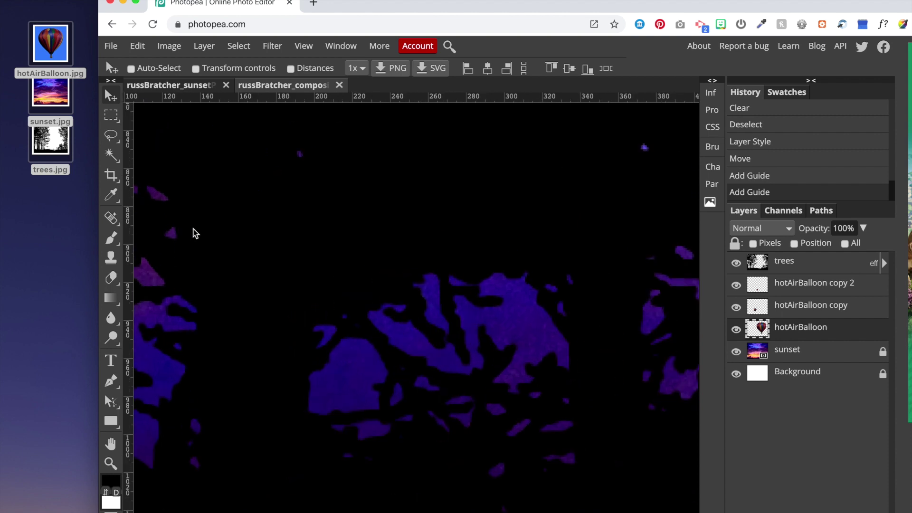
pyautogui.scroll(5, 195, 233)
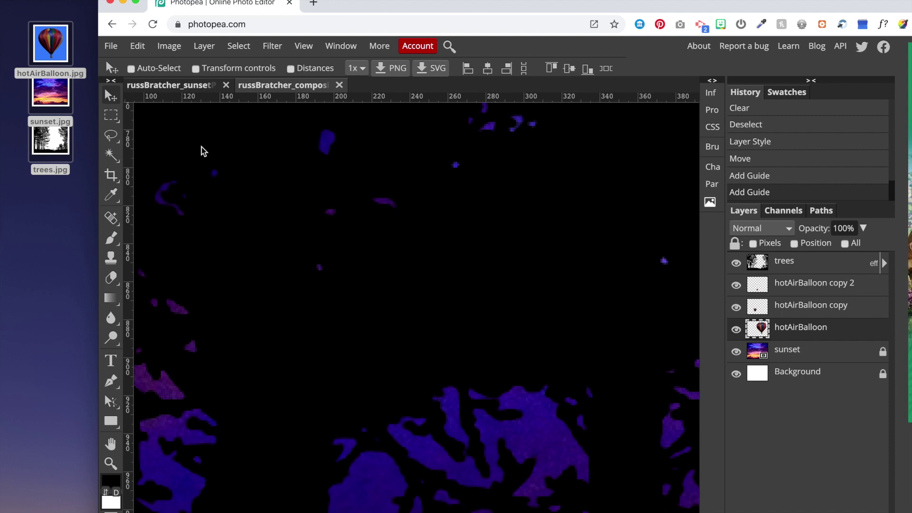
pyautogui.moveTo(170, 99); pyautogui.dragTo(160, 233)
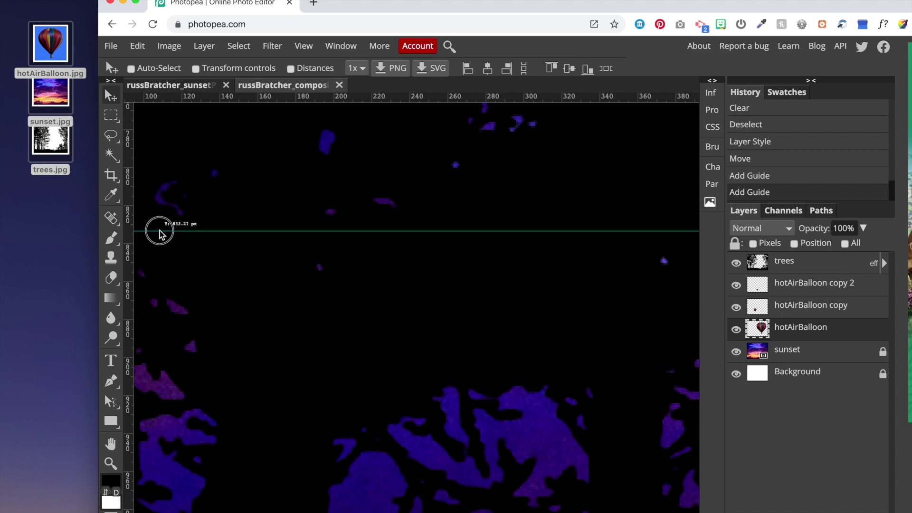
pyautogui.moveTo(159, 231); pyautogui.dragTo(159, 230)
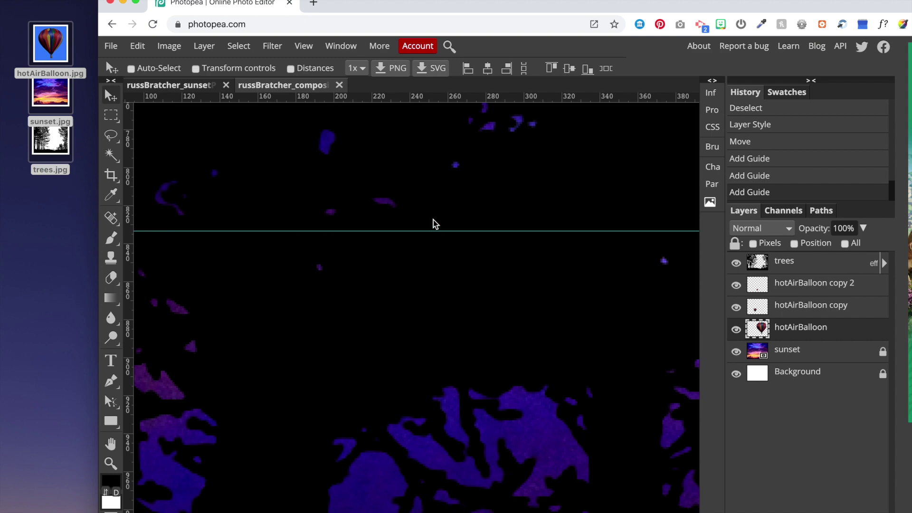
# Free Transform the large hotAirBalloon layer to 76% and move it up onto the upper-right guide intersection, at about X 2237, Y 537 px.
pyautogui.hotkey('ctrl', '0')
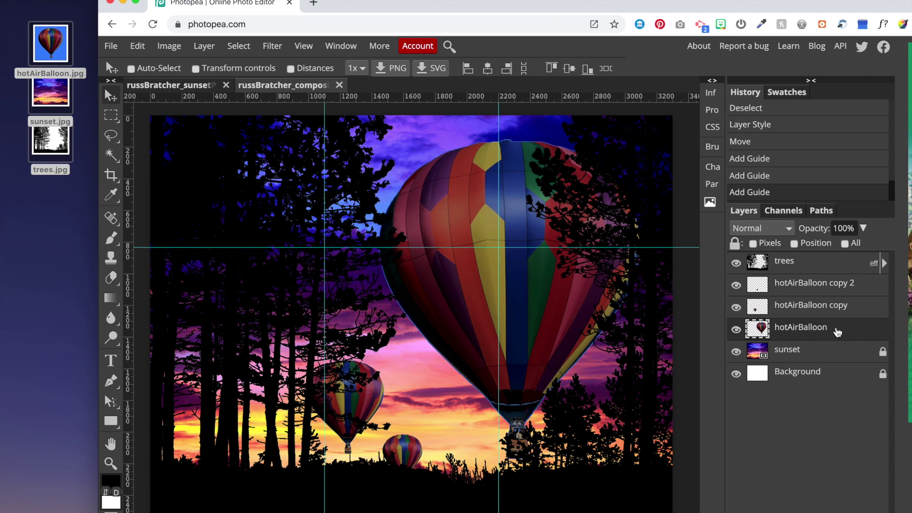
pyautogui.click(112, 46)
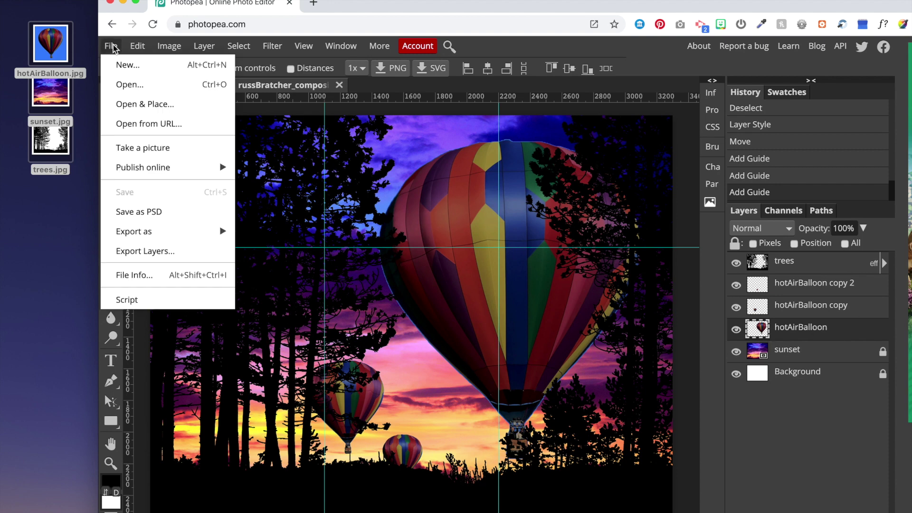
pyautogui.moveTo(138, 47)
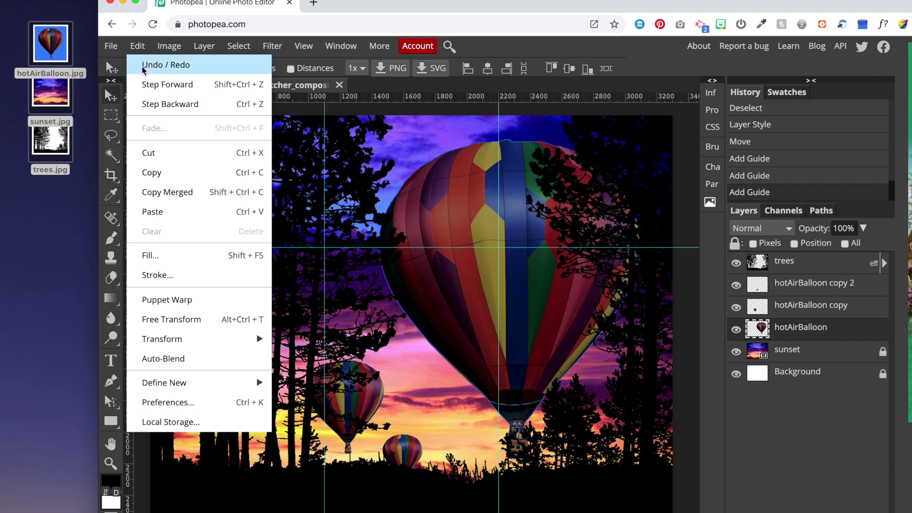
pyautogui.click(187, 318)
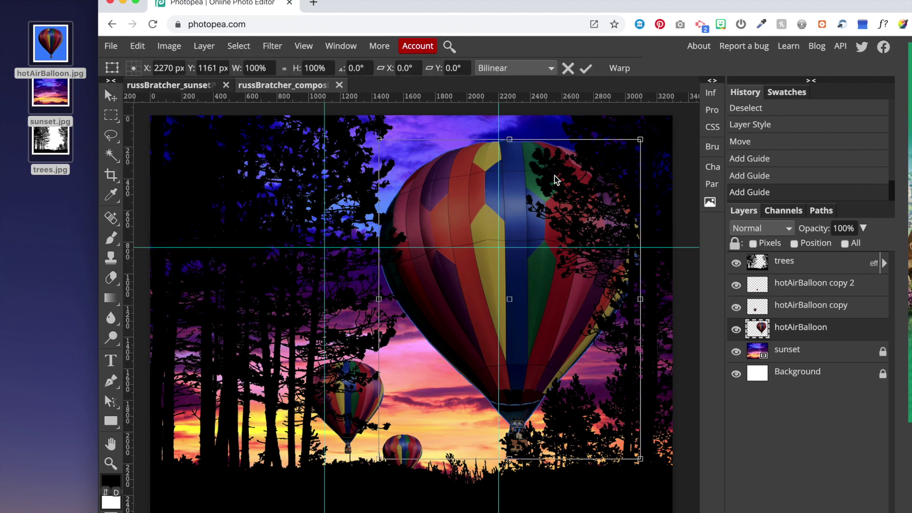
pyautogui.moveTo(641, 140); pyautogui.dragTo(577, 217)
pyautogui.moveTo(466, 307); pyautogui.dragTo(494, 173)
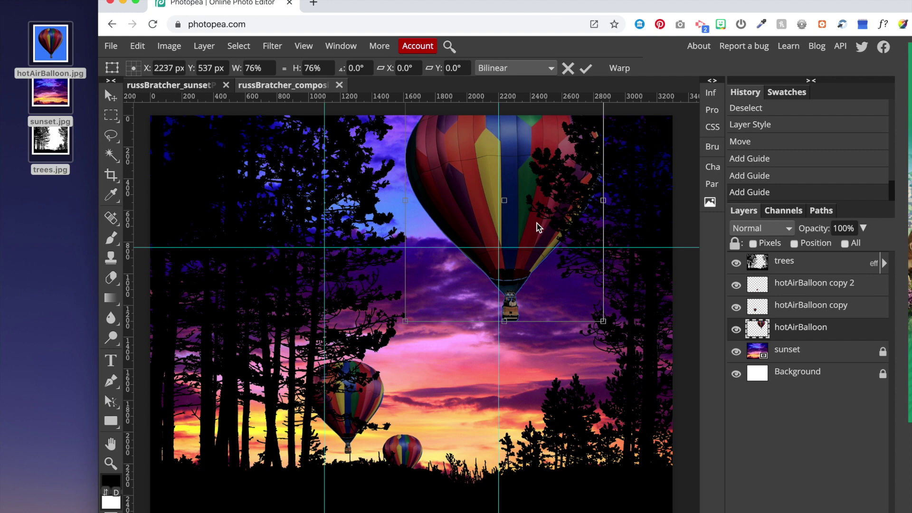
pyautogui.press('Return')
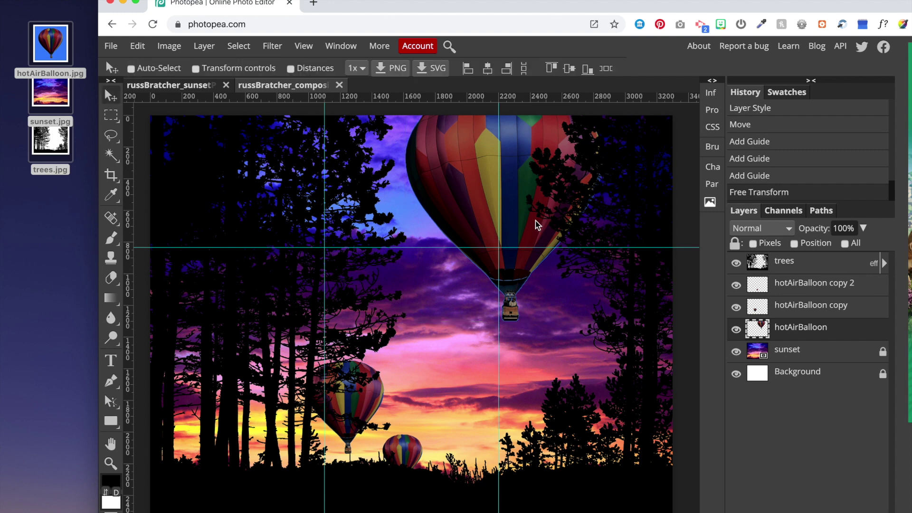
# Toggle the guides off and on to check the large balloon's placement, leaving them hidden.
pyautogui.press('super+semicolon')
pyautogui.press('super+semicolon')
pyautogui.press('super+semicolon')
pyautogui.press('super+semicolon')
pyautogui.press('super+semicolon')
pyautogui.press('super+semicolon')
pyautogui.press('super+semicolon')
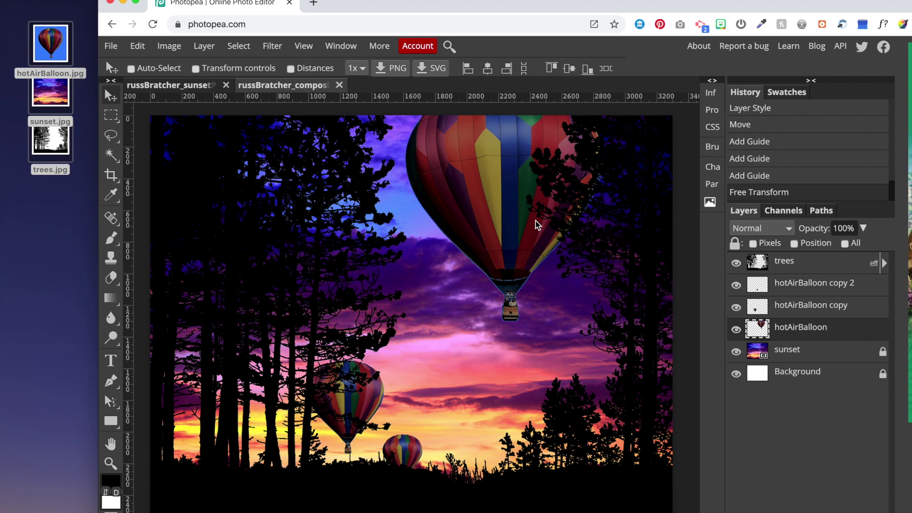
# Identify the smallest balloon by toggling the hotAirBalloon copy 2 layer's visibility, and move it up into the open sky above the horizon.
pyautogui.click(797, 285)
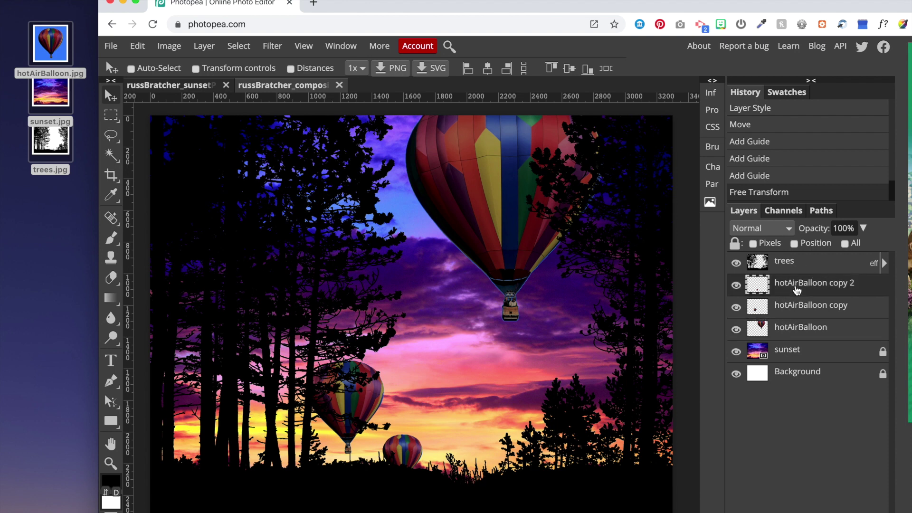
pyautogui.click(736, 287)
pyautogui.click(737, 287)
pyautogui.click(736, 287)
pyautogui.click(737, 287)
pyautogui.moveTo(409, 442); pyautogui.dragTo(427, 380)
pyautogui.moveTo(427, 375); pyautogui.dragTo(449, 384)
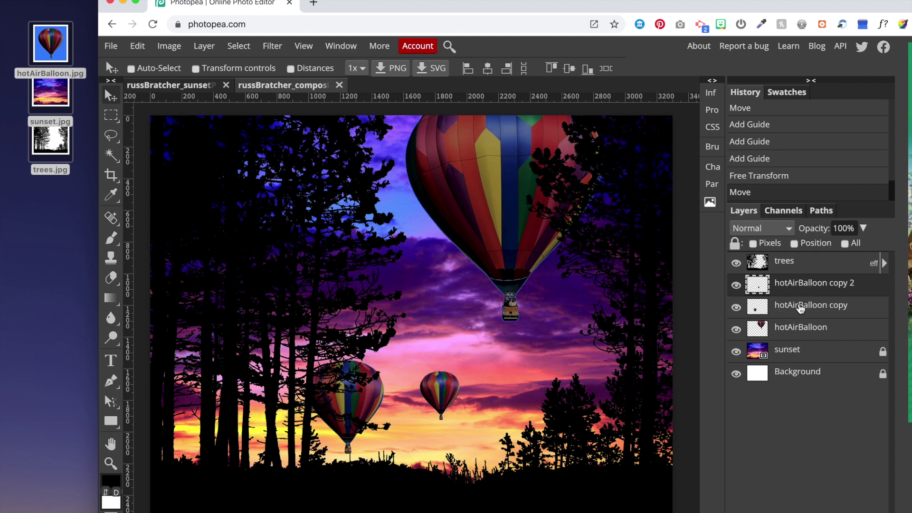
# Move the hotAirBalloon copy balloon beside the right-hand trees, below the large balloon, and show the guides.
pyautogui.click(783, 306)
pyautogui.moveTo(379, 398); pyautogui.dragTo(610, 318)
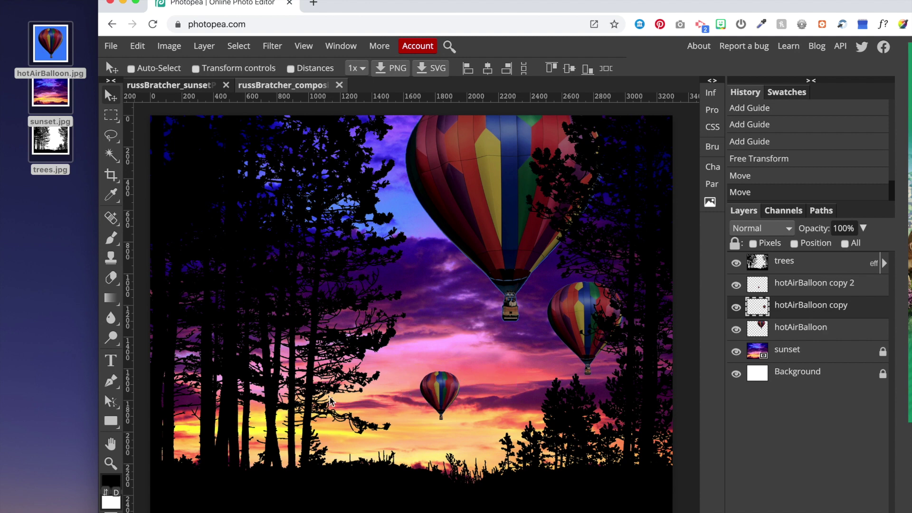
pyautogui.hotkey('ctrl', ';')
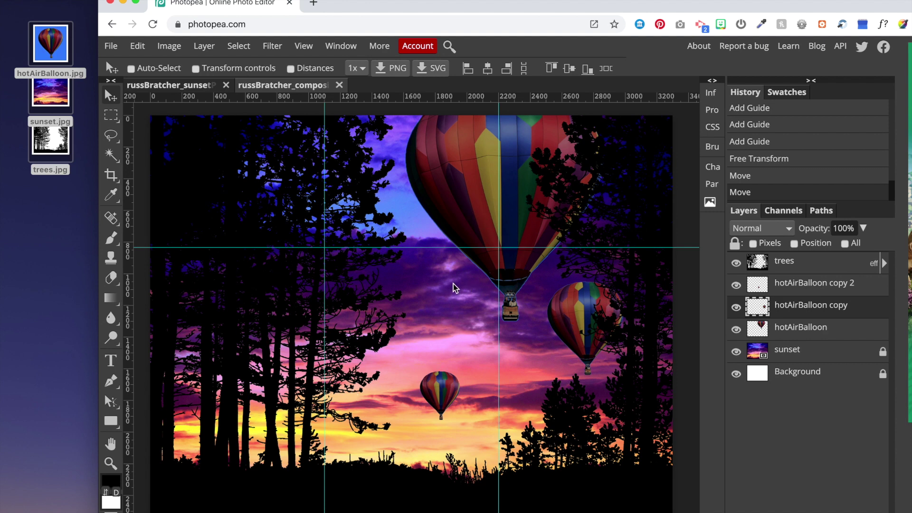
# Add an empty layer above the trees layer and try yellow ffff00 as the brush colour.
pyautogui.click(807, 266)
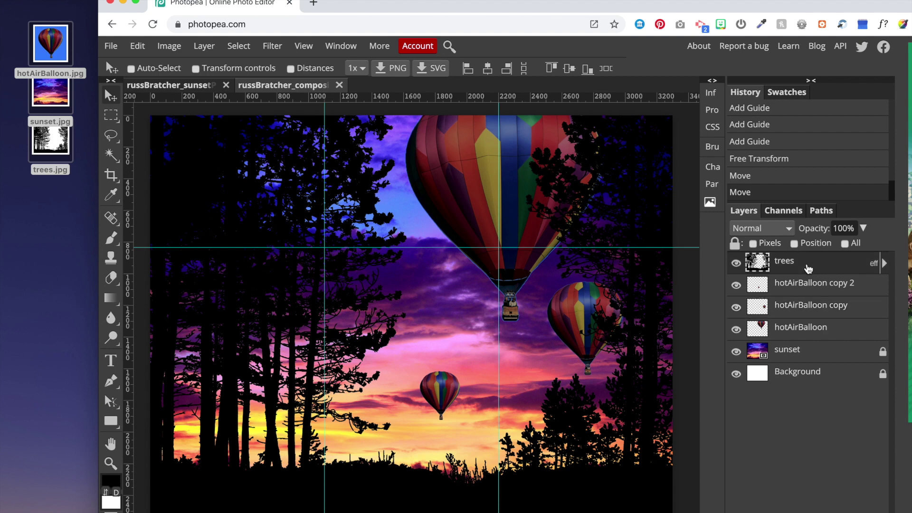
pyautogui.hotkey('ctrl', 'shift', 'n')
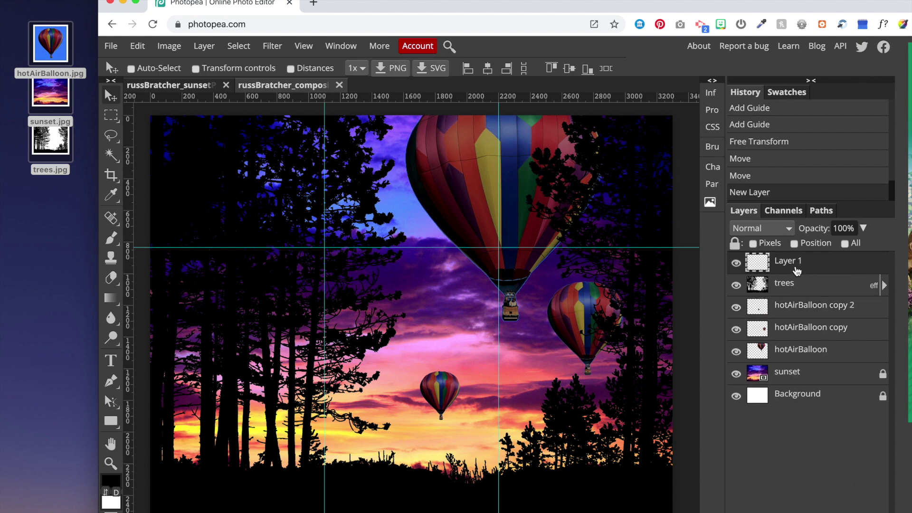
pyautogui.click(111, 237)
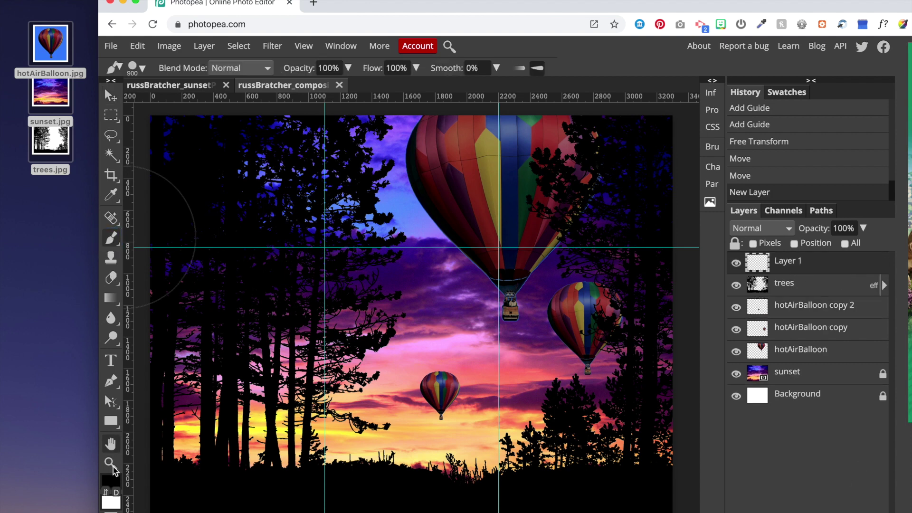
pyautogui.click(112, 481)
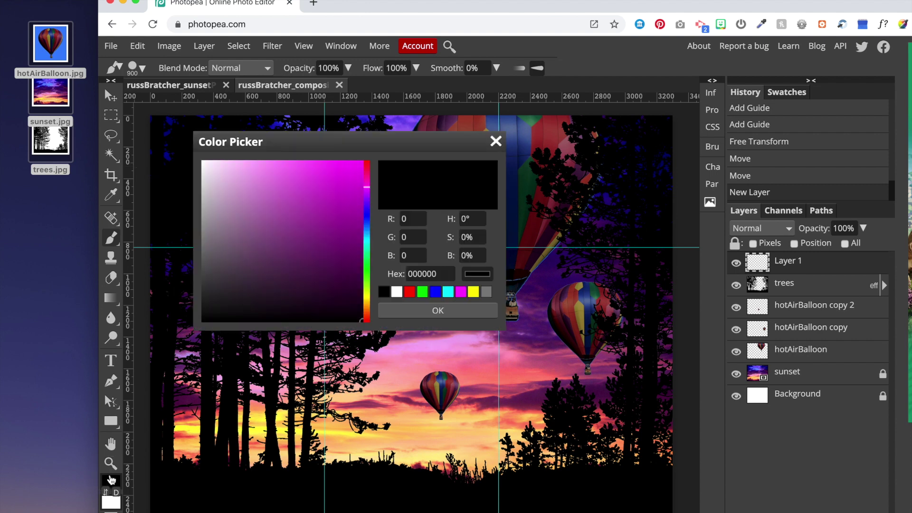
pyautogui.click(345, 214)
pyautogui.click(473, 292)
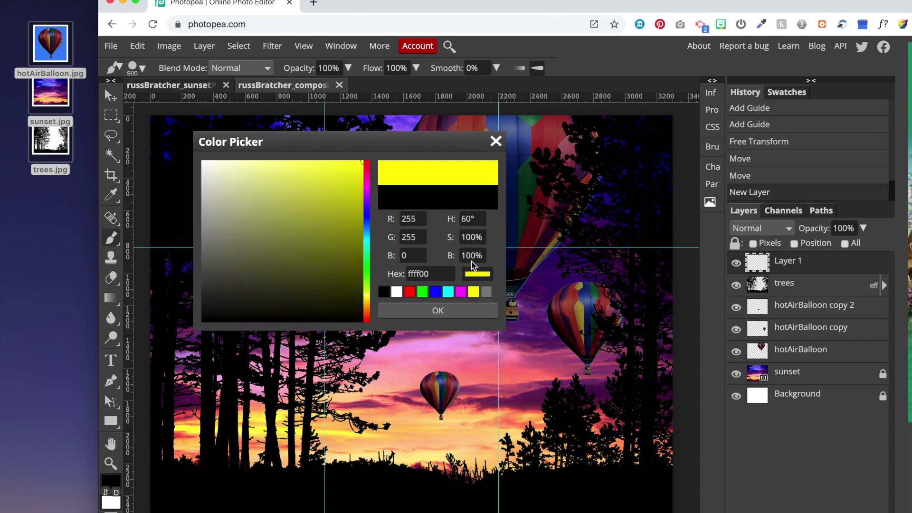
pyautogui.click(495, 142)
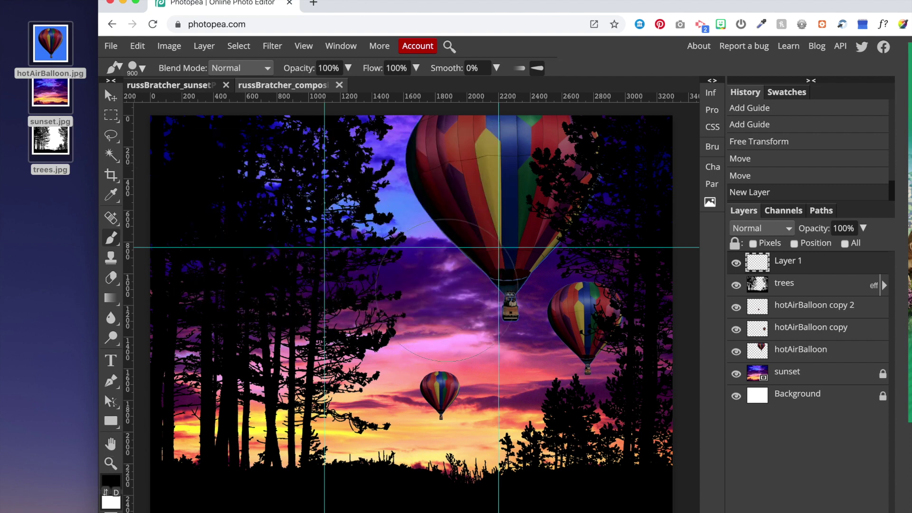
# Shrink the brush to 50 px and sketch a black triangle linking the three balloons on the empty layer.
pyautogui.press('[')
pyautogui.press('[')
pyautogui.press('[')
pyautogui.press('[')
pyautogui.press('[')
pyautogui.press('[')
pyautogui.press('[')
pyautogui.press('[')
pyautogui.press('[')
pyautogui.press('[')
pyautogui.press('[')
pyautogui.press('[')
pyautogui.press('[')
pyautogui.moveTo(504, 213)
pyautogui.mouseDown()
pyautogui.moveTo(580, 344)
pyautogui.moveTo(414, 410)
pyautogui.moveTo(488, 223)
pyautogui.moveTo(521, 172)
pyautogui.mouseUp()
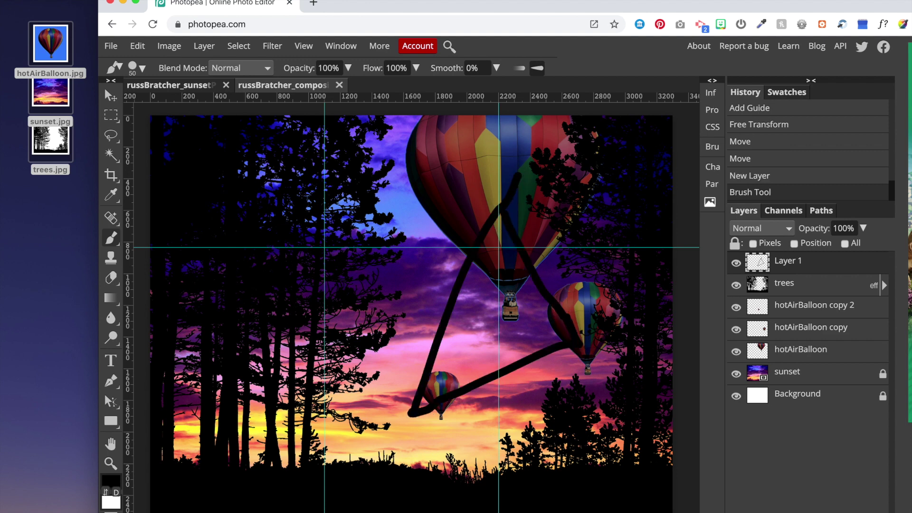
# Sketch a circle around the upper-right guide intersection on the large balloon, and delete the sketch layer.
pyautogui.moveTo(494, 184)
pyautogui.mouseDown()
pyautogui.moveTo(459, 202)
pyautogui.moveTo(468, 293)
pyautogui.moveTo(507, 309)
pyautogui.mouseUp()
pyautogui.moveTo(533, 276)
pyautogui.mouseDown()
pyautogui.moveTo(526, 223)
pyautogui.moveTo(504, 203)
pyautogui.moveTo(454, 209)
pyautogui.mouseUp()
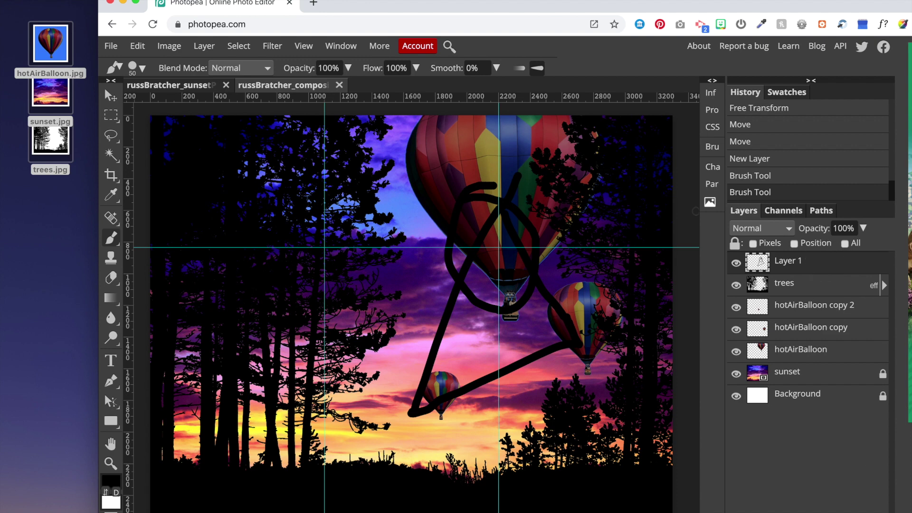
pyautogui.press('Delete')
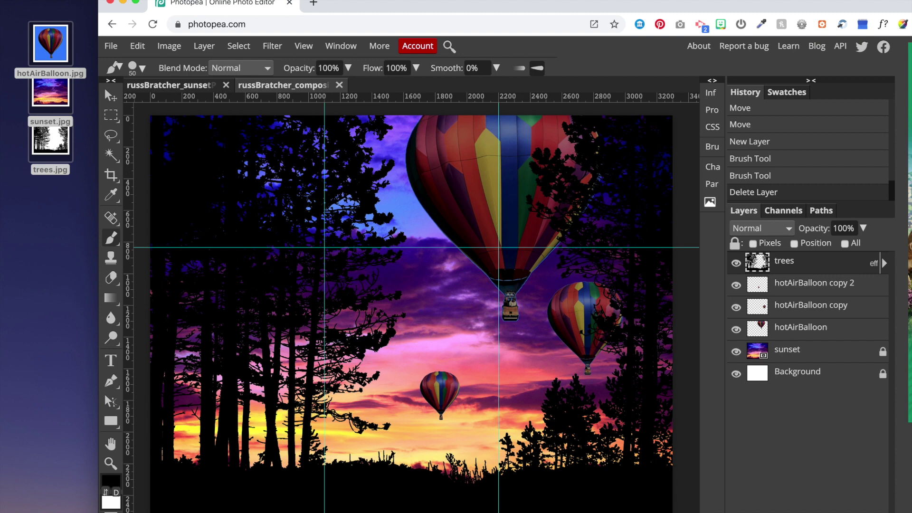
# Compare the three-balloon composition with and without the guides, leaving them hidden.
pyautogui.press('super+semicolon')
pyautogui.press('super+semicolon')
pyautogui.press('super+semicolon')
pyautogui.press('super+semicolon')
pyautogui.press('super+semicolon')
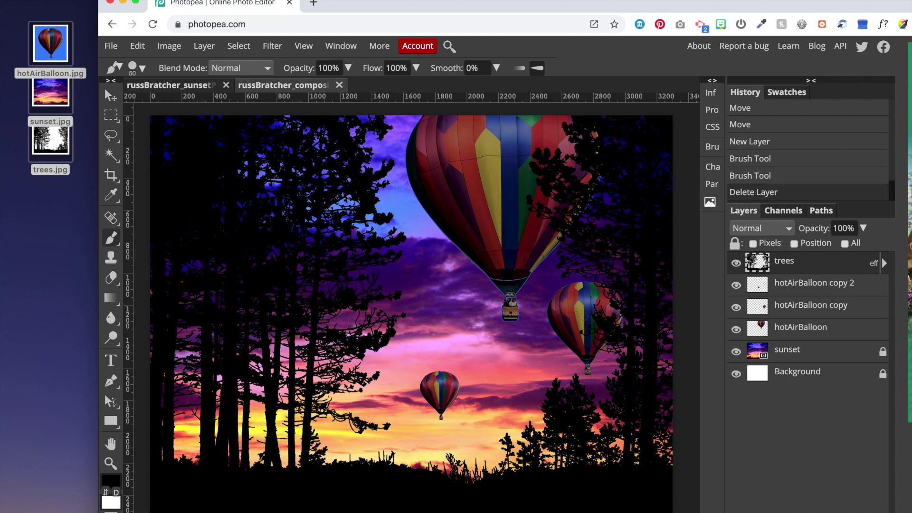
# Darken the smallest balloon on the hotAirBalloon copy 2 layer with Levels, setting the output white level to 141.
pyautogui.click(736, 286)
pyautogui.click(736, 286)
pyautogui.click(789, 287)
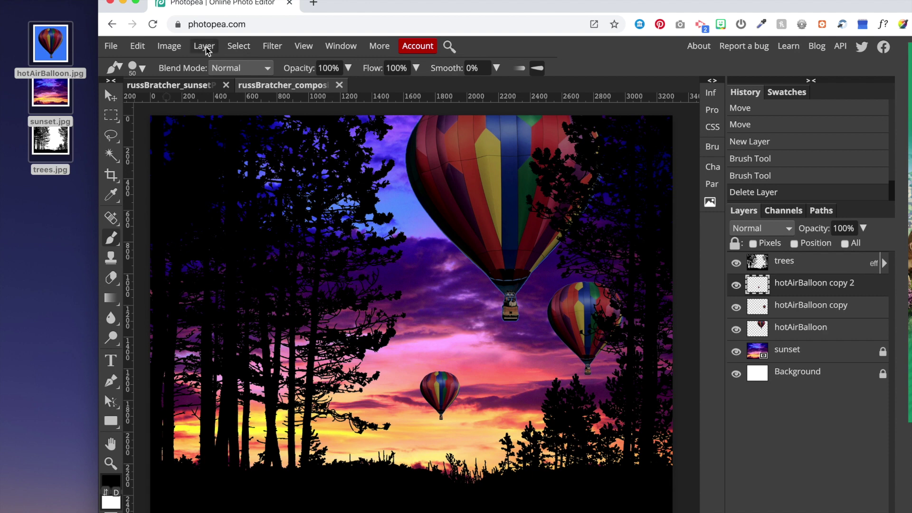
pyautogui.click(172, 46)
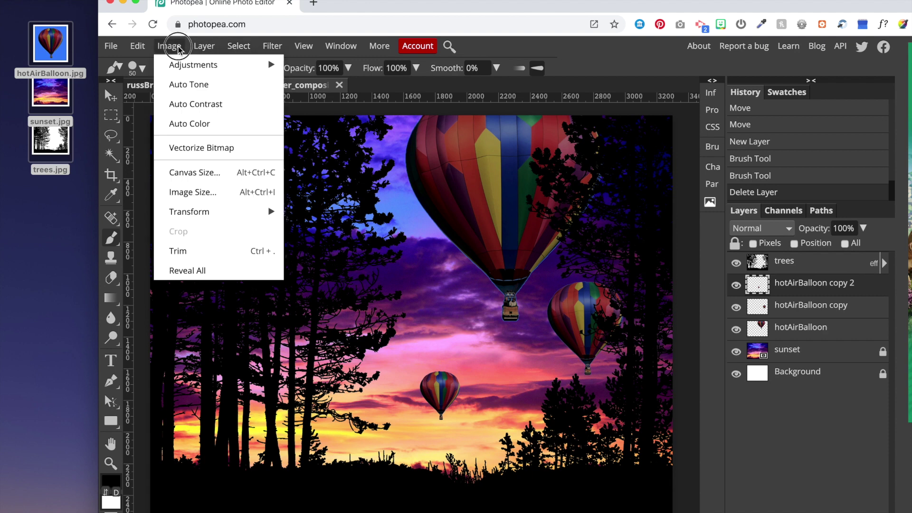
pyautogui.moveTo(189, 67)
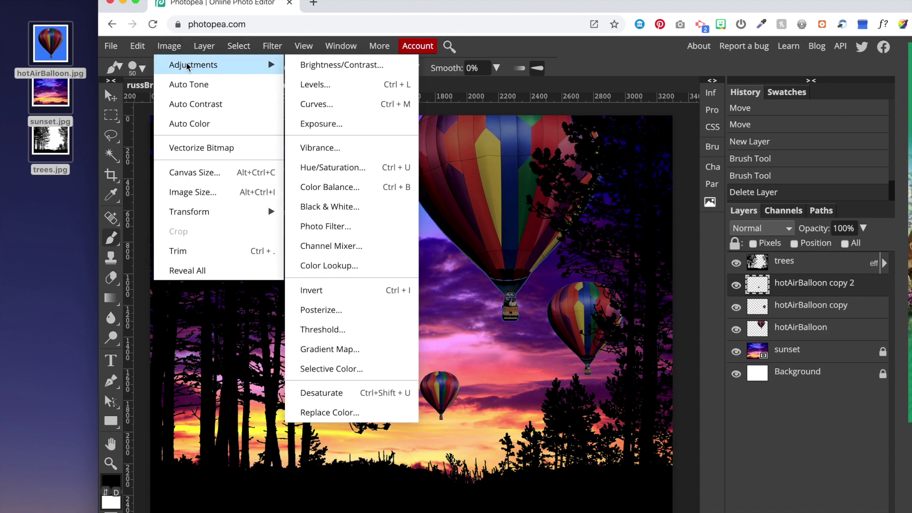
pyautogui.click(311, 85)
pyautogui.click(383, 147)
pyautogui.moveTo(382, 147); pyautogui.dragTo(345, 120)
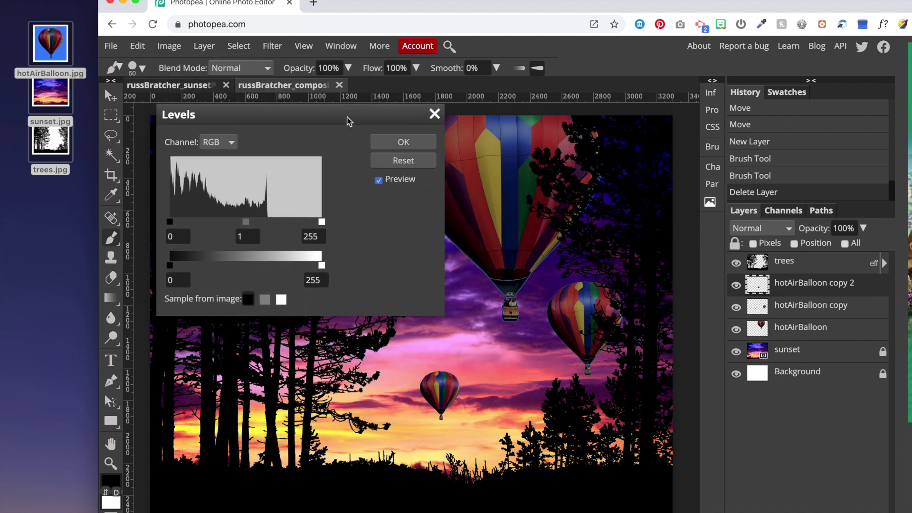
pyautogui.moveTo(322, 267); pyautogui.dragTo(255, 275)
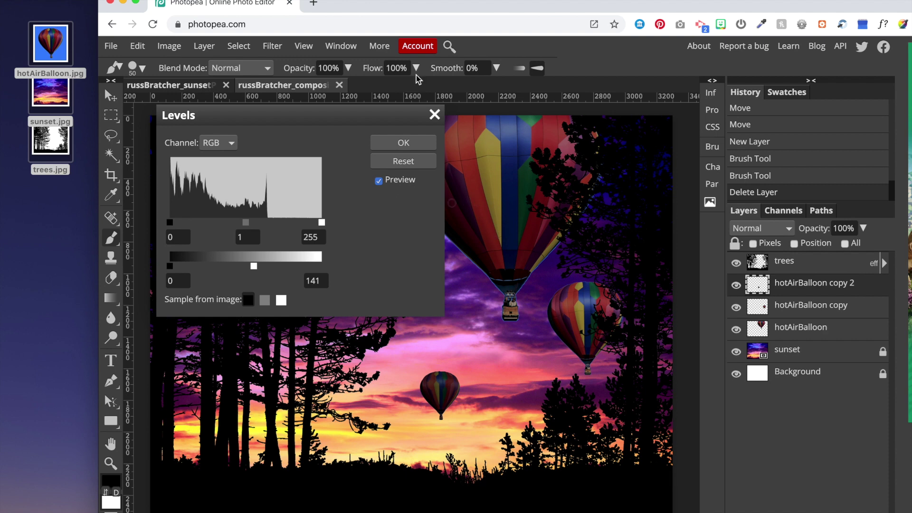
pyautogui.click(405, 142)
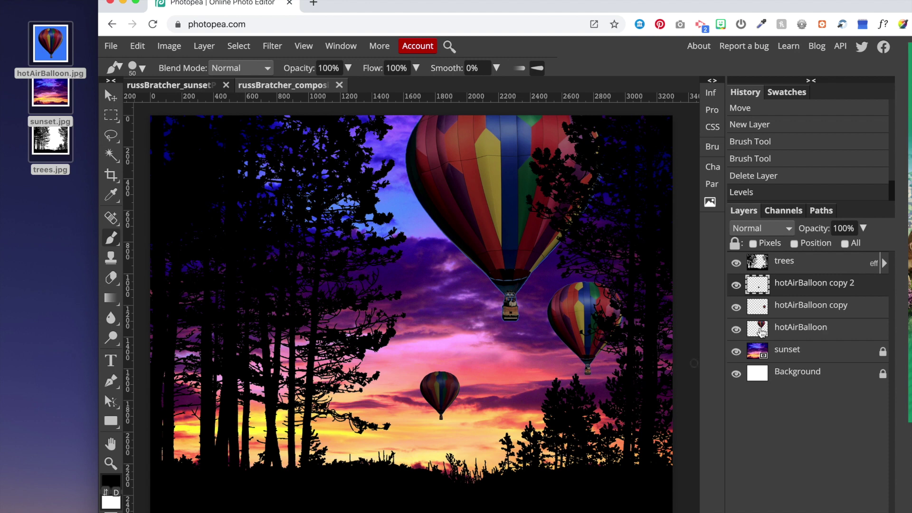
# Check which balloon is on the hotAirBalloon copy layer by toggling its visibility, and rename the layer as Balloon Right Small.
pyautogui.click(736, 307)
pyautogui.click(736, 308)
pyautogui.click(792, 313)
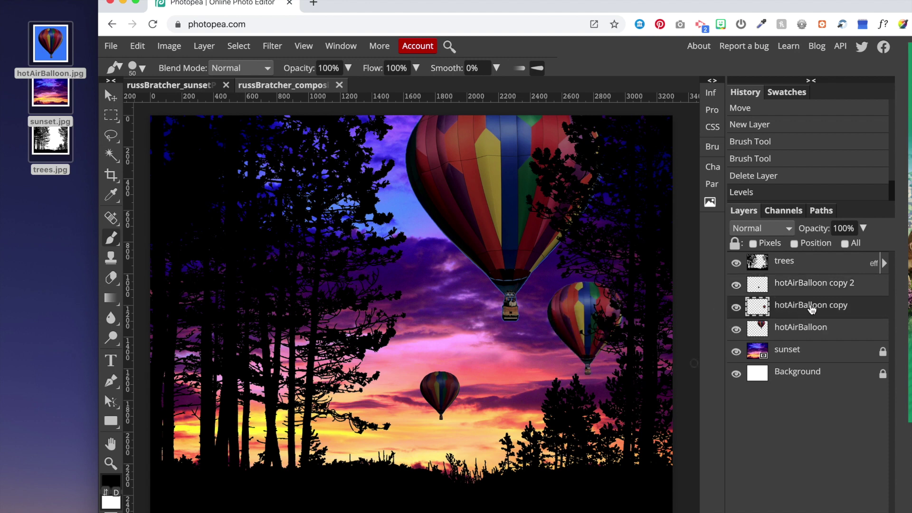
pyautogui.doubleClick(812, 305)
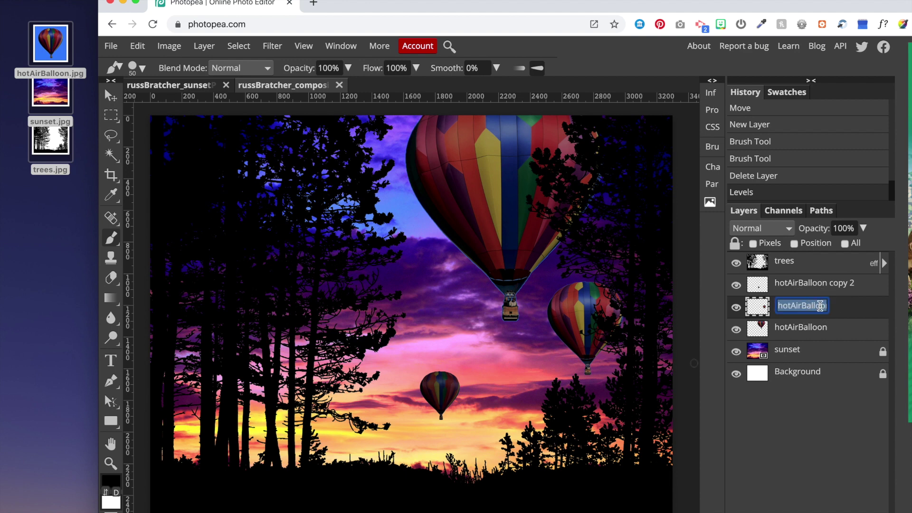
pyautogui.write('Balloon')
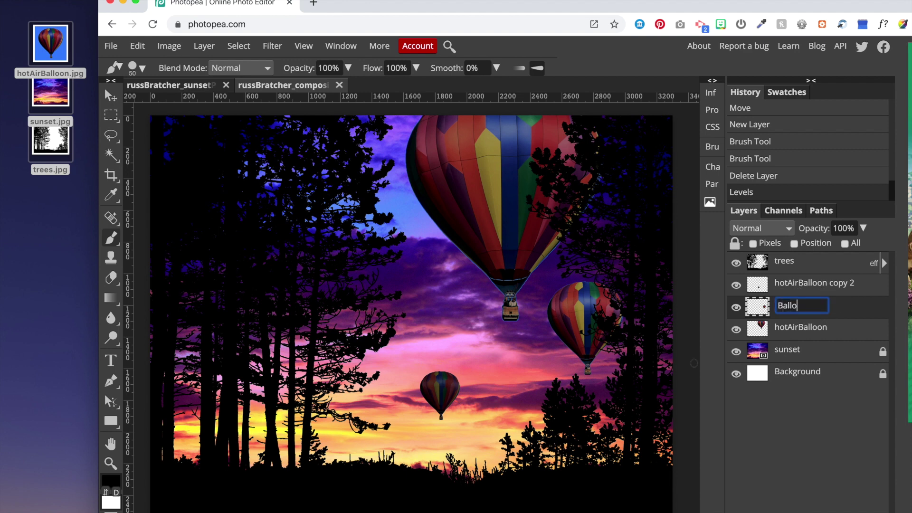
pyautogui.write(' Right Small')
pyautogui.press('Return')
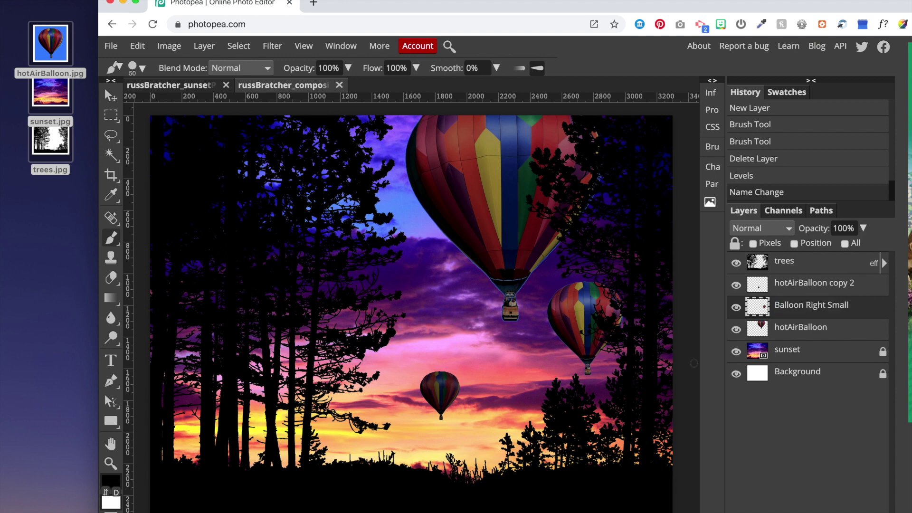
# Rename the hotAirBalloon copy 2 layer as Lonely Balloon and the hotAirBalloon layer as Alpha Balloon.
pyautogui.doubleClick(797, 283)
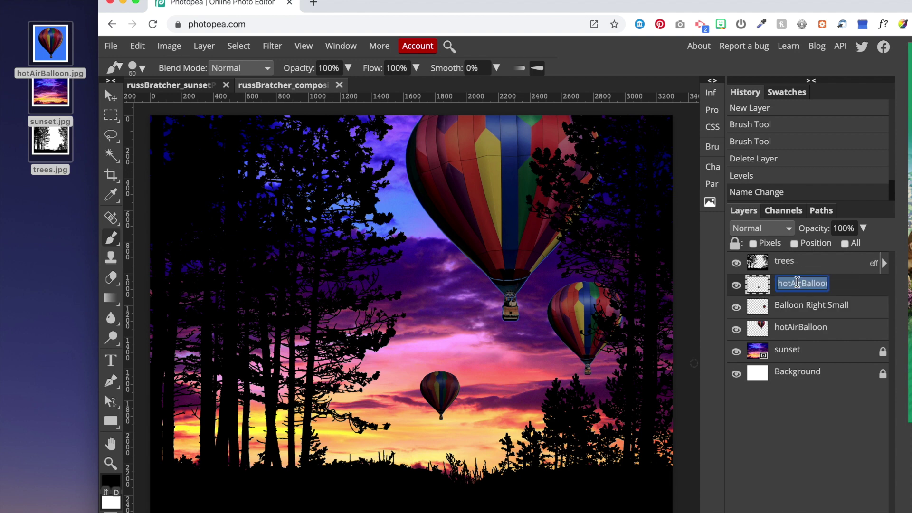
pyautogui.write('Lonely Balloon')
pyautogui.press('Return')
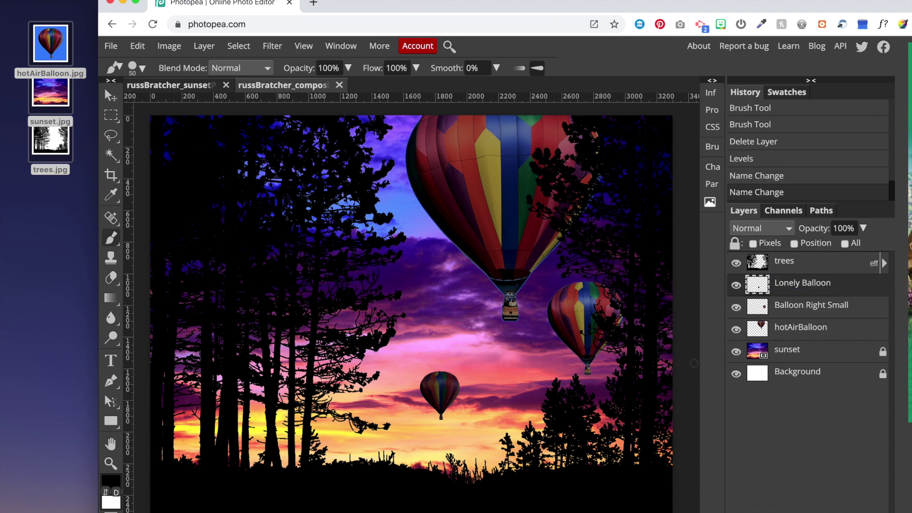
pyautogui.doubleClick(792, 327)
pyautogui.write('Al')
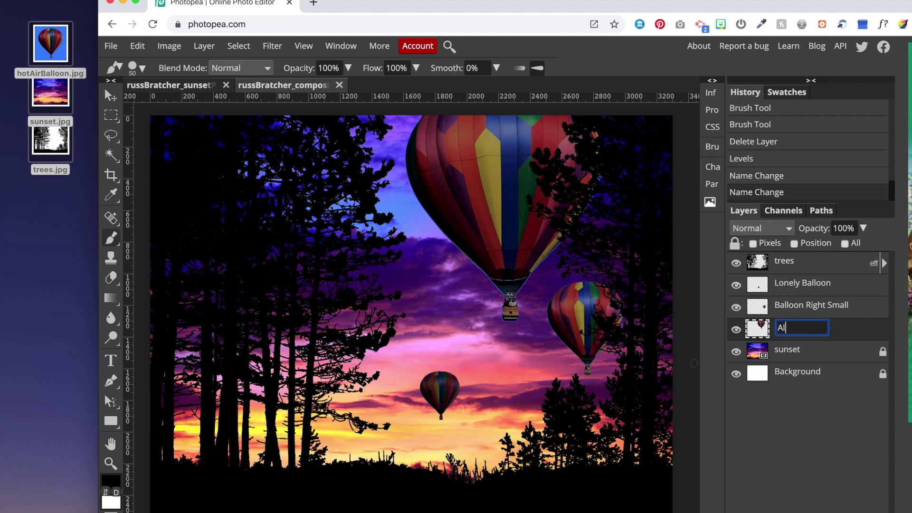
pyautogui.write('pha A Balloon')
pyautogui.press('Return')
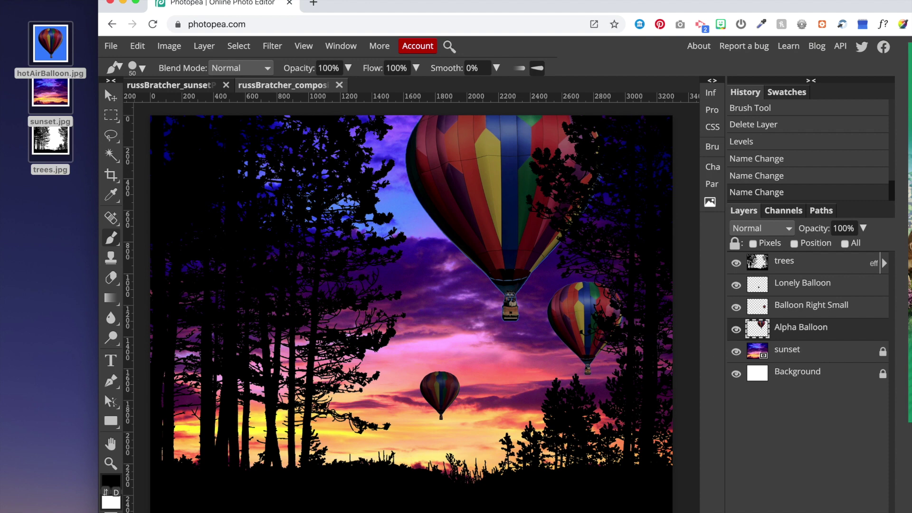
# Darken the Balloon Right Small layer with Levels, setting the output white level to 206.
pyautogui.click(803, 310)
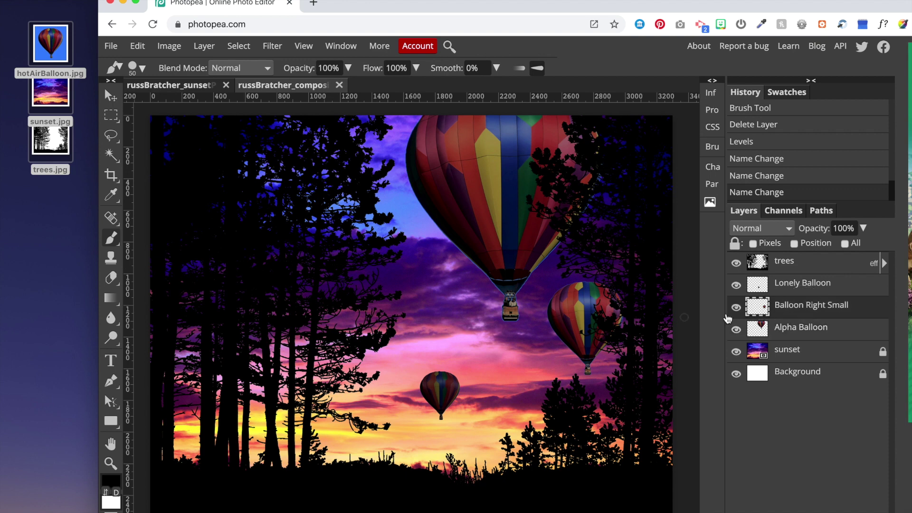
pyautogui.click(169, 46)
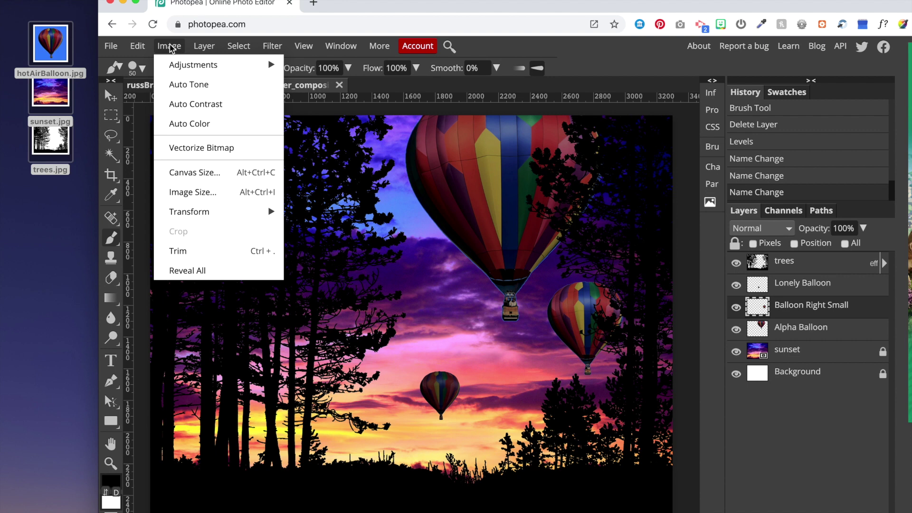
pyautogui.moveTo(212, 65)
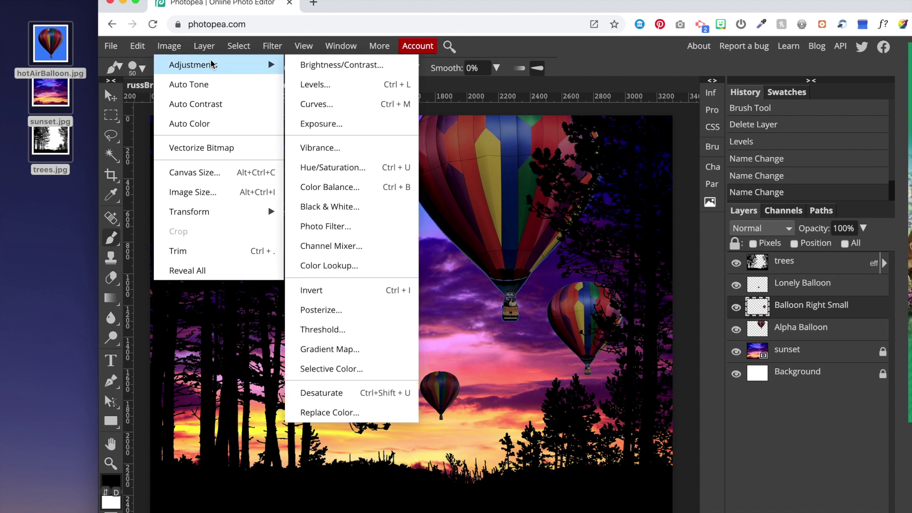
pyautogui.click(332, 84)
pyautogui.moveTo(359, 294); pyautogui.dragTo(340, 294)
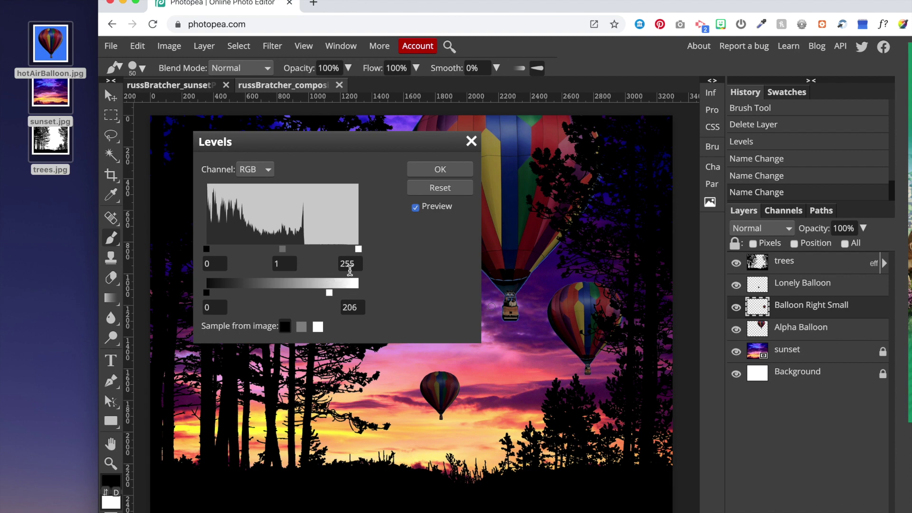
pyautogui.click(434, 170)
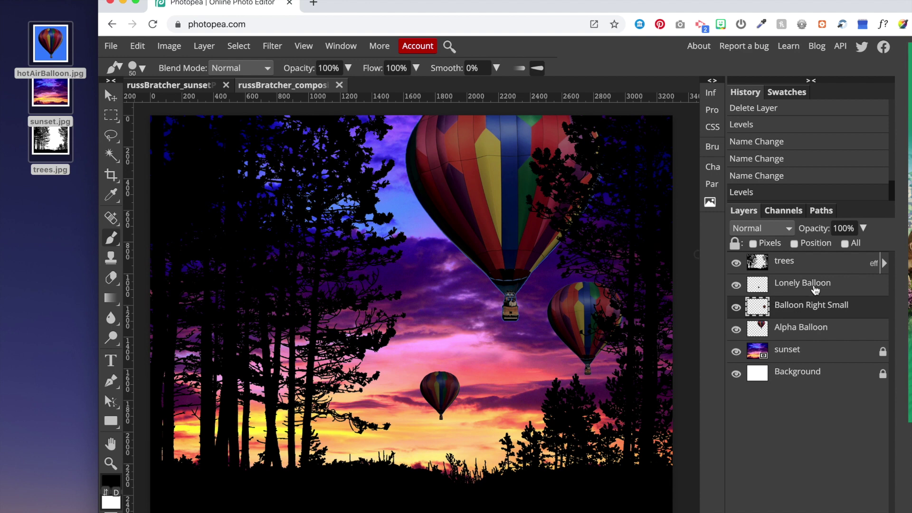
# Intensify the Alpha Balloon layer's colours with a Vibrance adjustment, setting vibrance to 61 and raising saturation slightly.
pyautogui.click(799, 333)
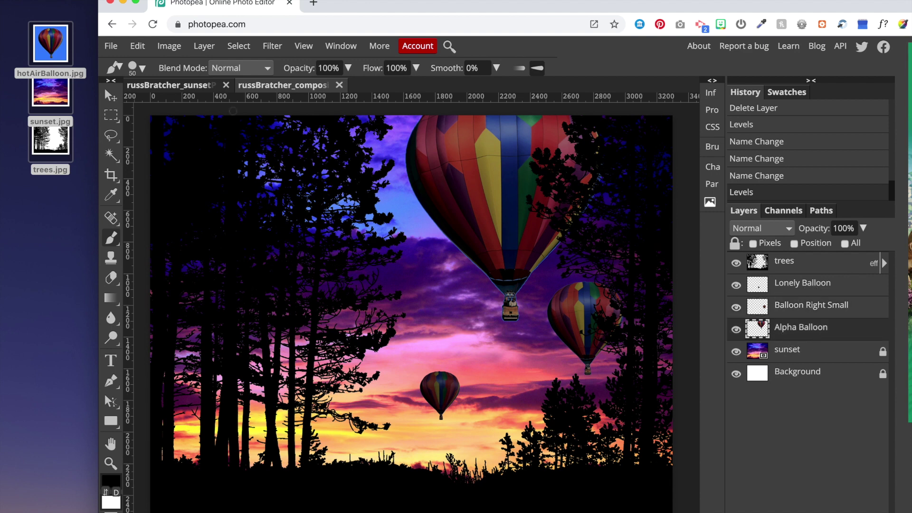
pyautogui.click(170, 47)
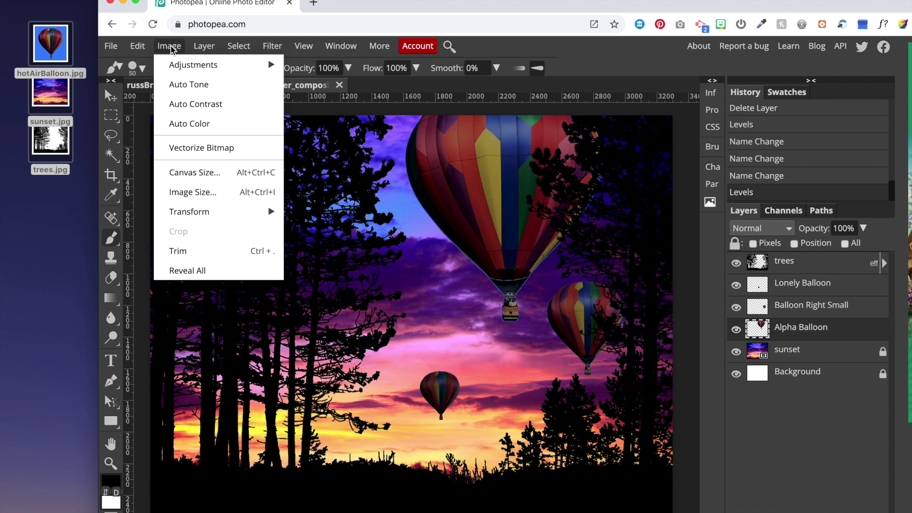
pyautogui.moveTo(186, 66)
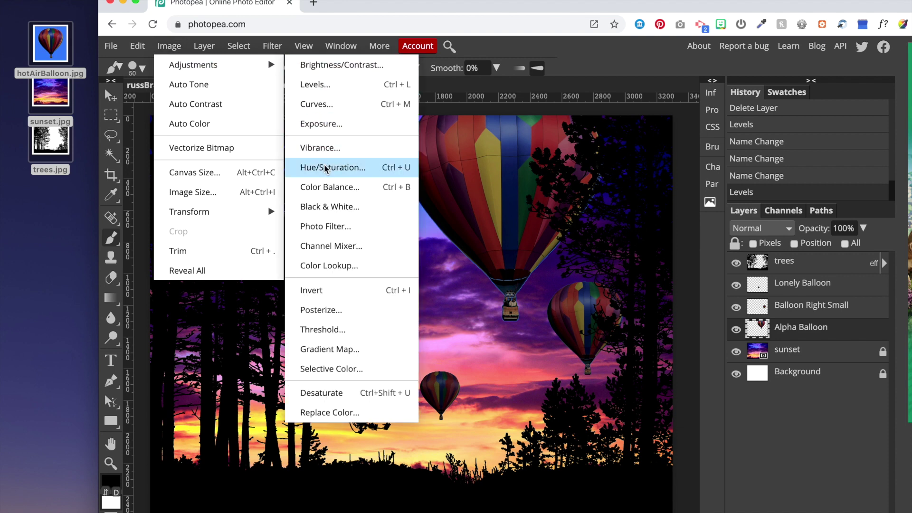
pyautogui.click(327, 149)
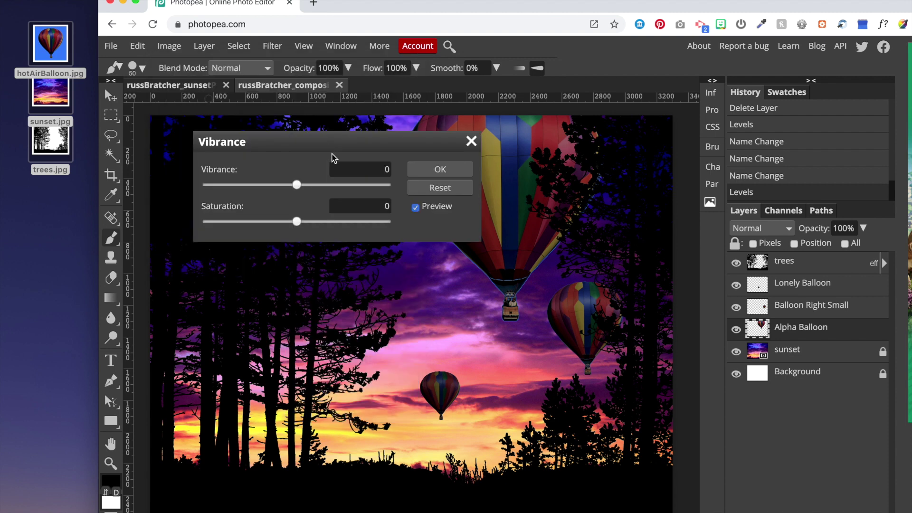
pyautogui.moveTo(323, 148); pyautogui.dragTo(310, 299)
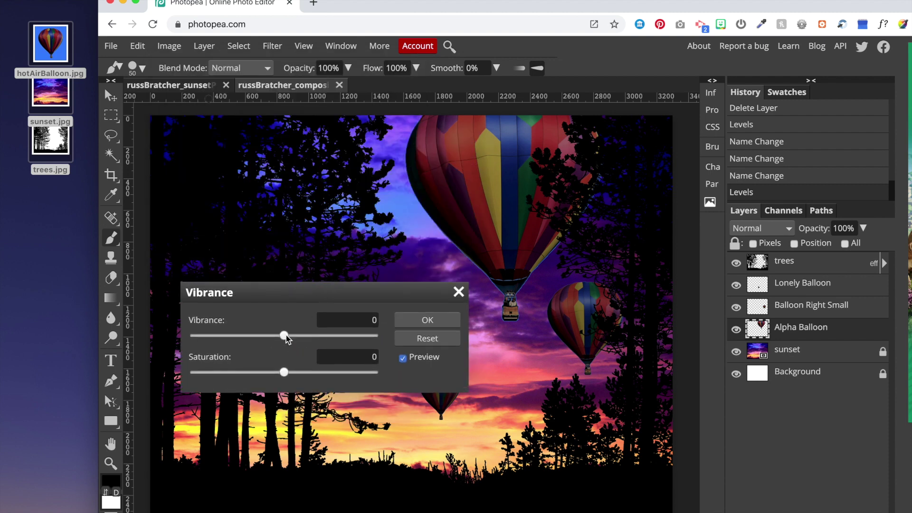
pyautogui.moveTo(299, 337); pyautogui.dragTo(338, 336)
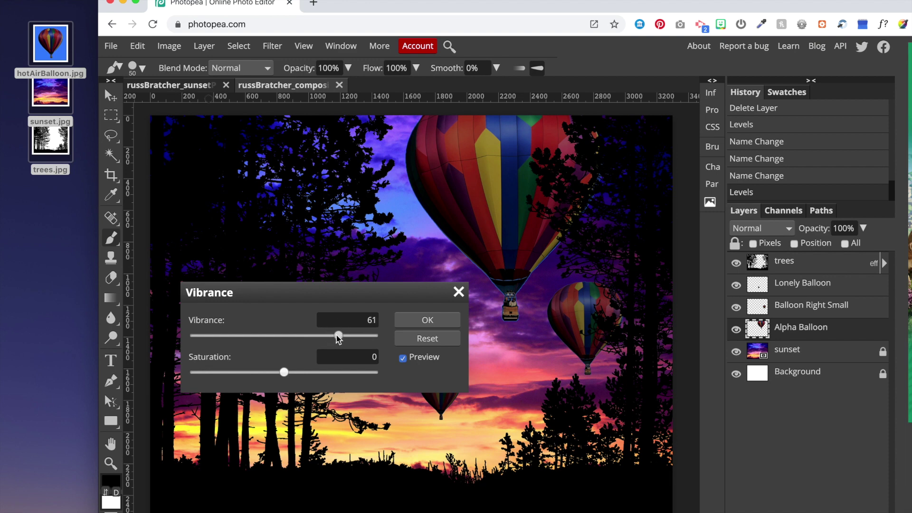
pyautogui.moveTo(282, 376); pyautogui.dragTo(295, 374)
pyautogui.click(426, 320)
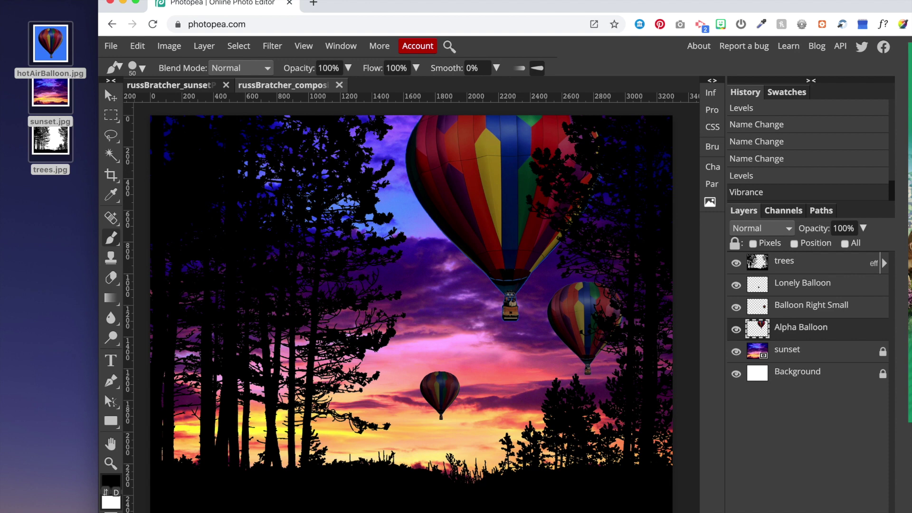
# Bring the white Background layer to the top of the stack and add a large text box on it reading "Review" at 162 px.
pyautogui.moveTo(821, 376); pyautogui.dragTo(784, 267)
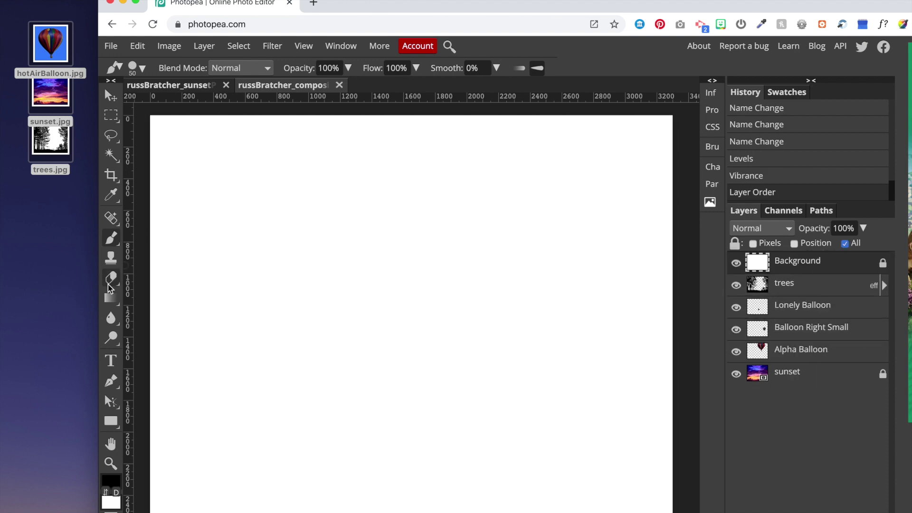
pyautogui.click(111, 360)
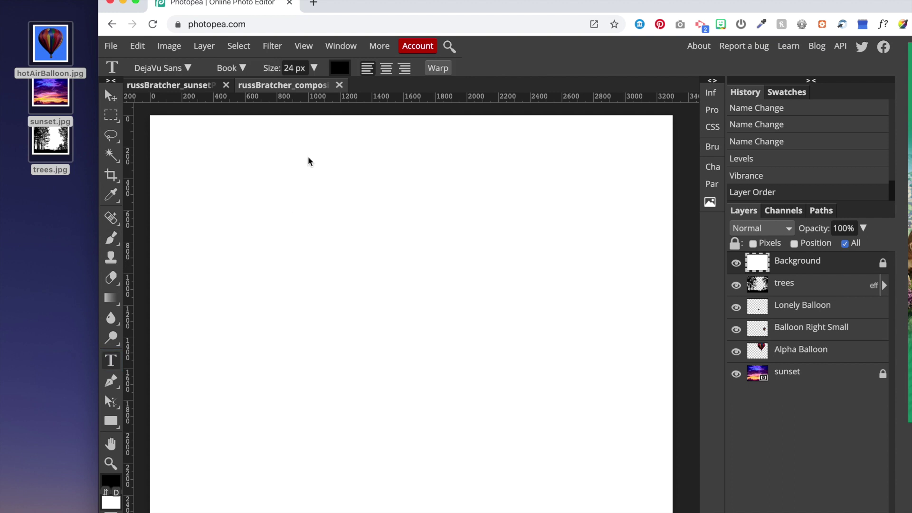
pyautogui.moveTo(285, 167); pyautogui.dragTo(524, 483)
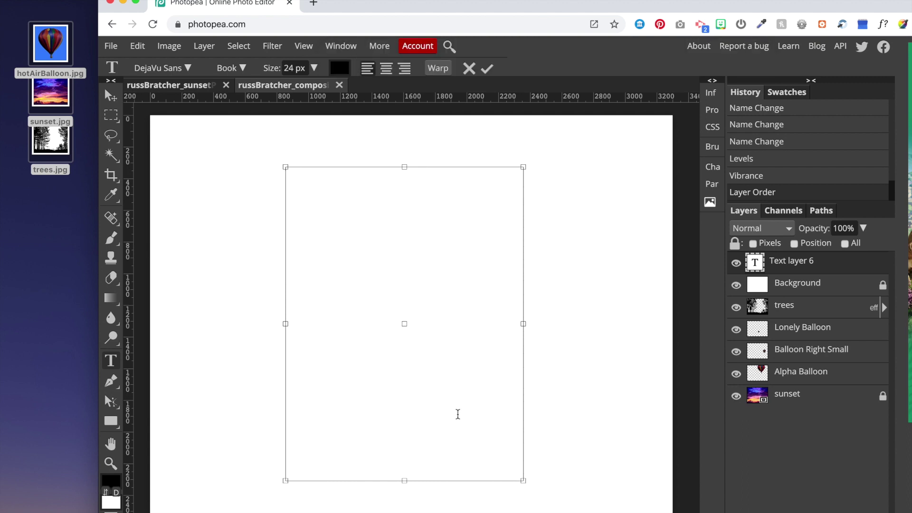
pyautogui.click(352, 199)
pyautogui.write('Review')
pyautogui.moveTo(313, 170); pyautogui.dragTo(266, 169)
pyautogui.moveTo(274, 67); pyautogui.dragTo(381, 78)
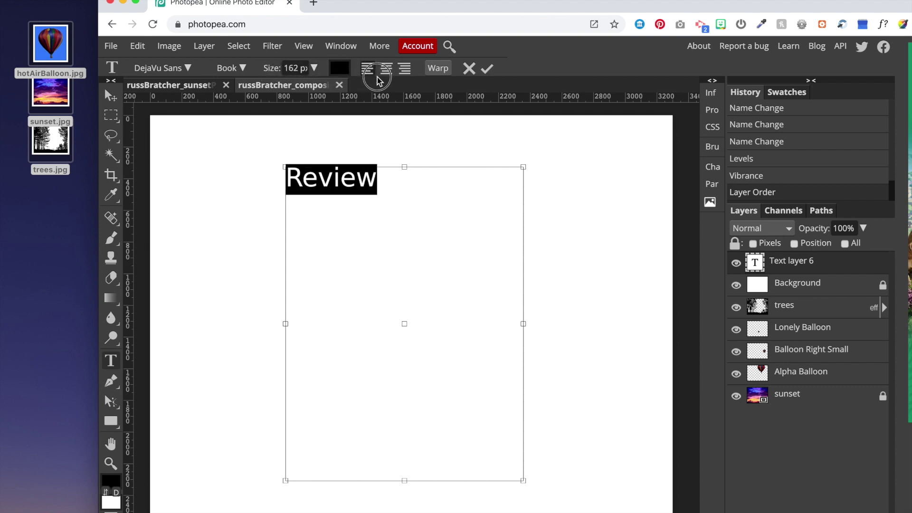
# Add the lines "Masking", "Magic Wand" and "Select by Color" below the Review heading, separated by blank lines.
pyautogui.click(377, 177)
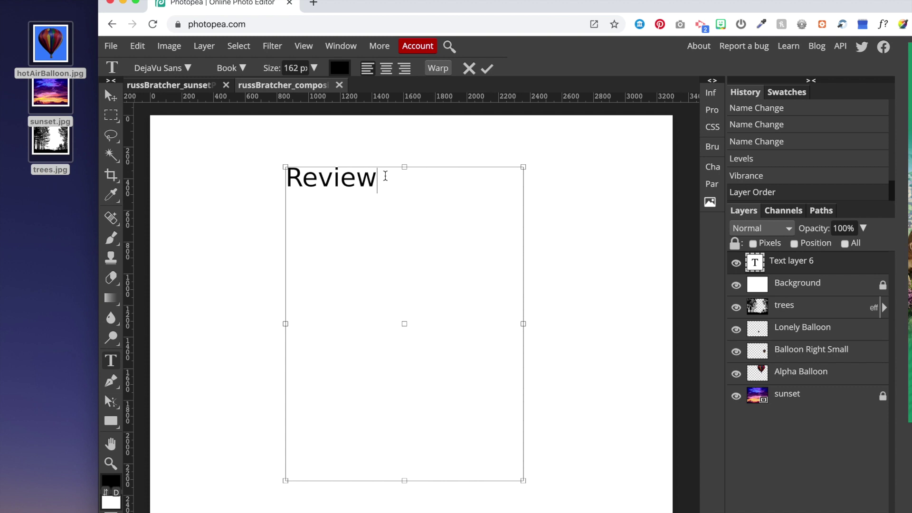
pyautogui.press('Return')
pyautogui.press('Return')
pyautogui.write('Masking')
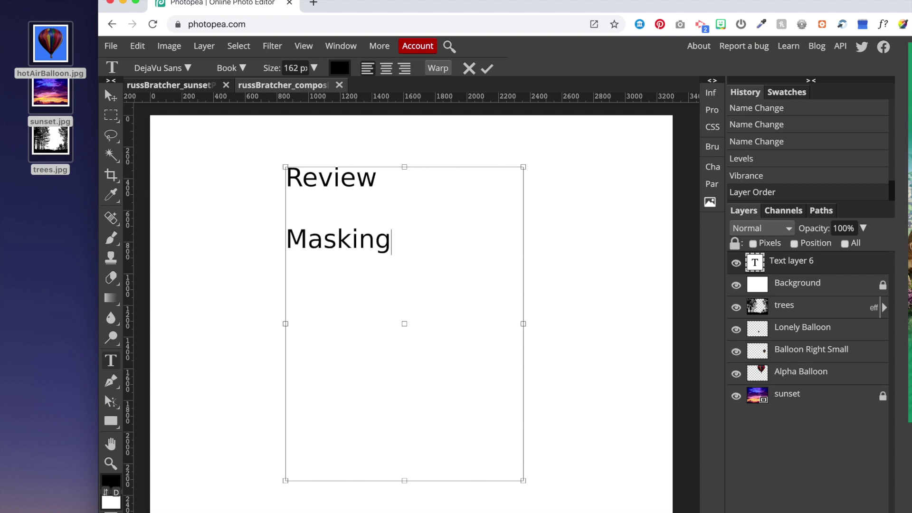
pyautogui.press('Return')
pyautogui.press('Return')
pyautogui.write('Magic')
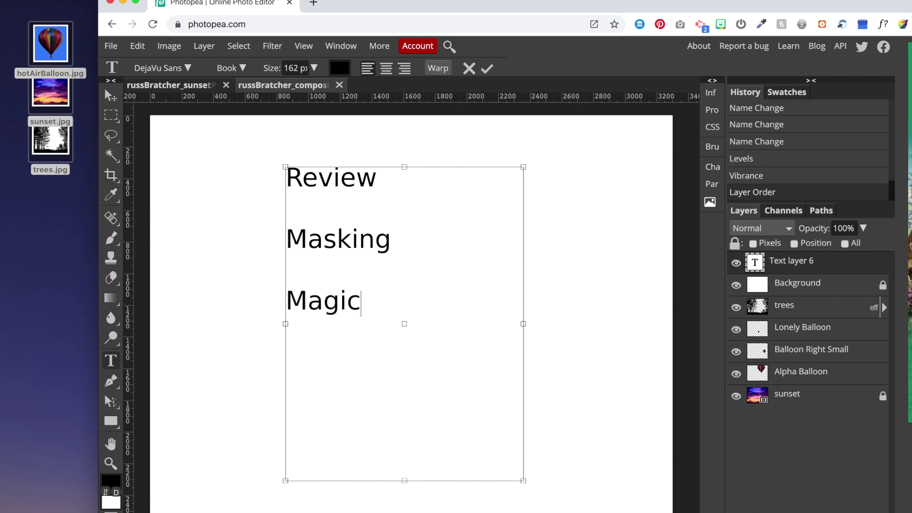
pyautogui.write(' Wand')
pyautogui.press('Return')
pyautogui.press('Return')
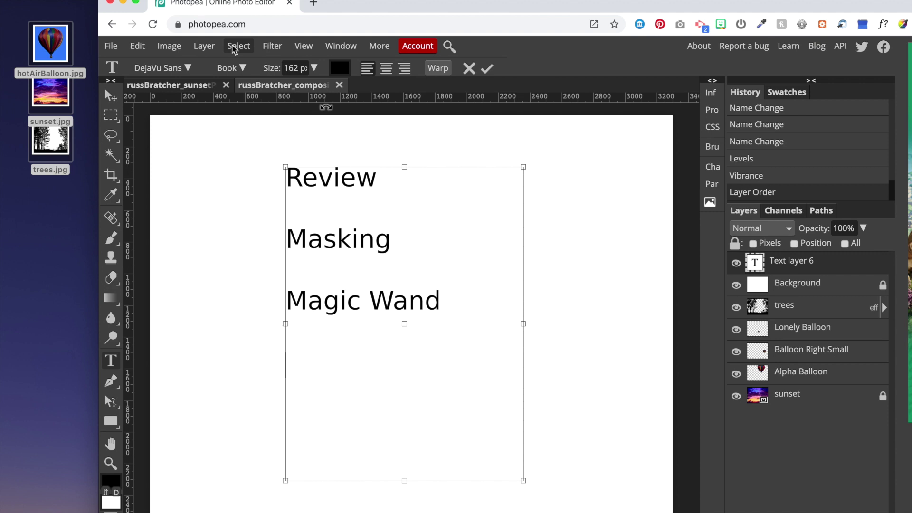
pyautogui.write('Sele')
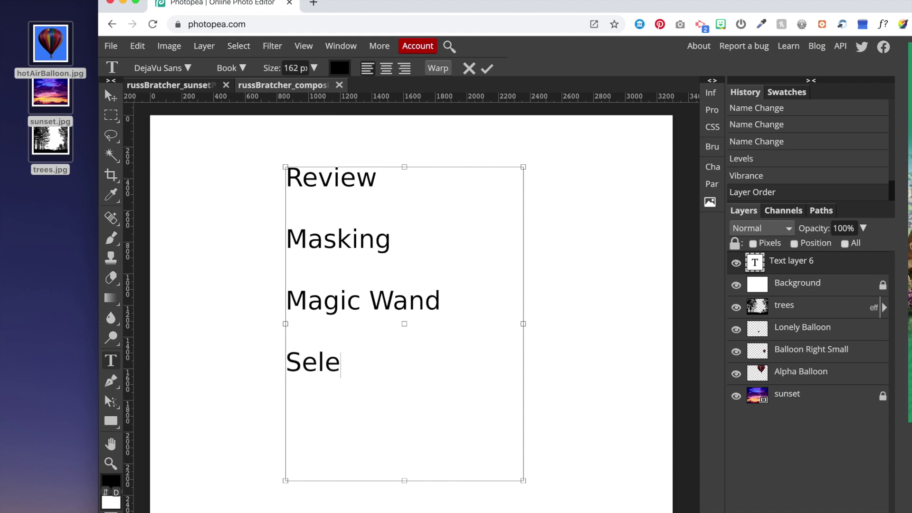
pyautogui.write('ct by Color')
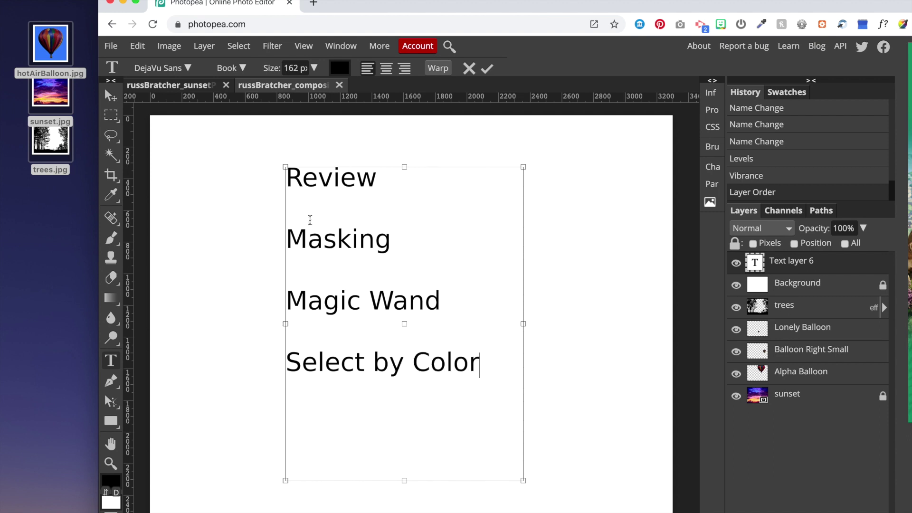
# Go over the Masking, Magic Wand and Select by Color lines and the Review heading, highlighting each in turn.
pyautogui.moveTo(396, 240); pyautogui.dragTo(284, 241)
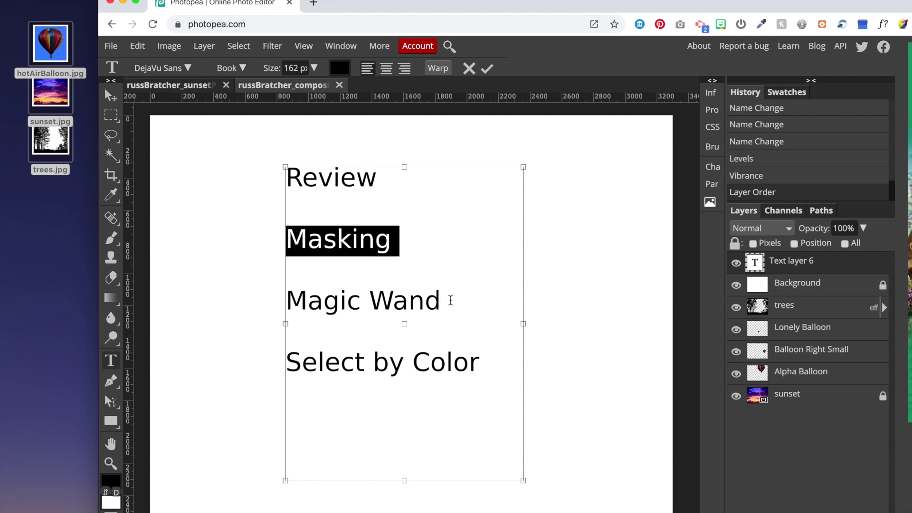
pyautogui.moveTo(451, 302); pyautogui.dragTo(283, 302)
pyautogui.moveTo(485, 362); pyautogui.dragTo(275, 367)
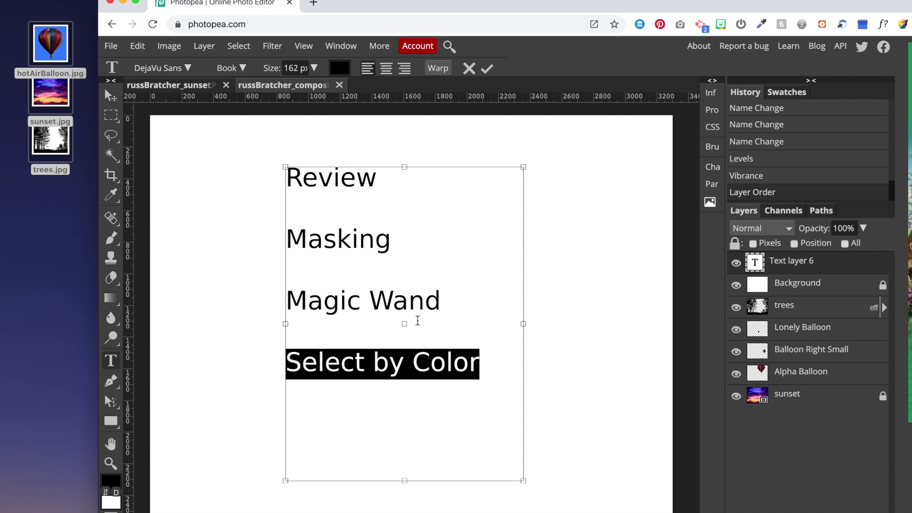
pyautogui.moveTo(376, 176); pyautogui.dragTo(286, 177)
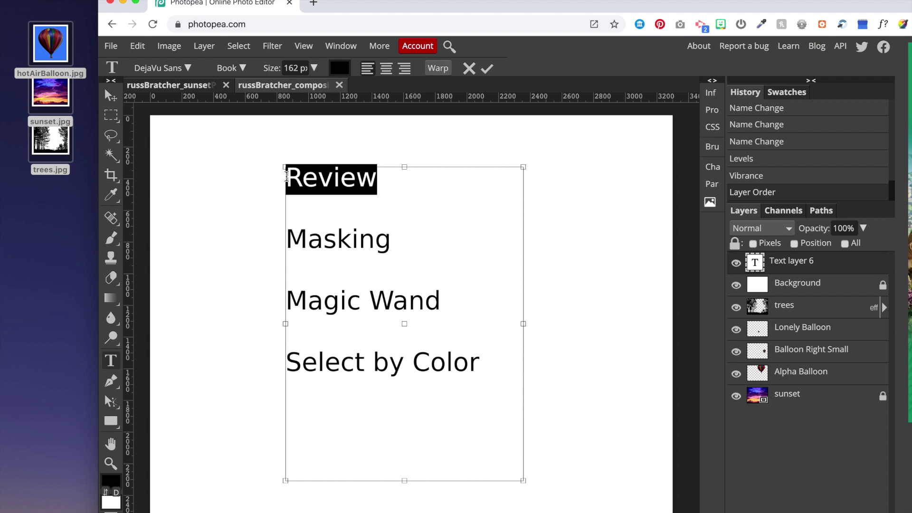
pyautogui.click(376, 176)
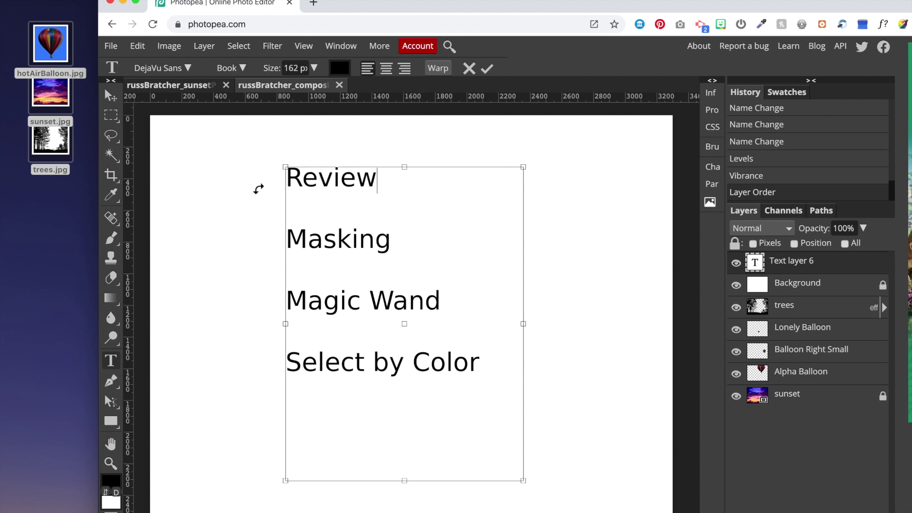
# Commit the review text and move its layer to the bottom of the layer stack.
pyautogui.click(111, 95)
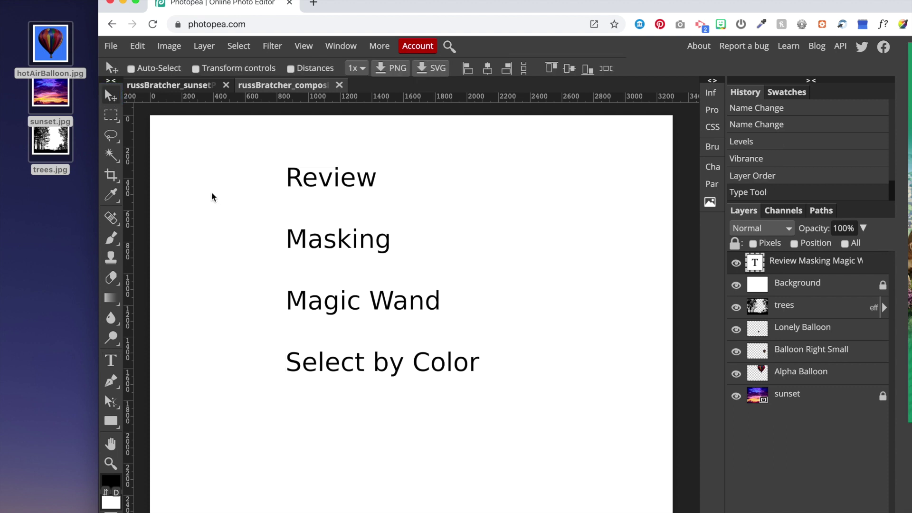
pyautogui.moveTo(805, 263); pyautogui.dragTo(804, 413)
pyautogui.moveTo(796, 265); pyautogui.dragTo(796, 405)
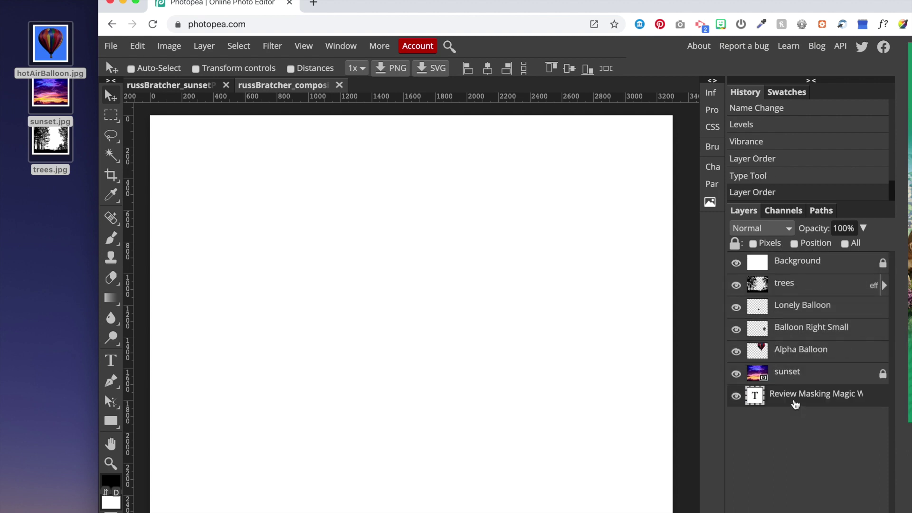
# Unlock the Background layer and move it down between the sunset layer and the review text layer.
pyautogui.click(822, 262)
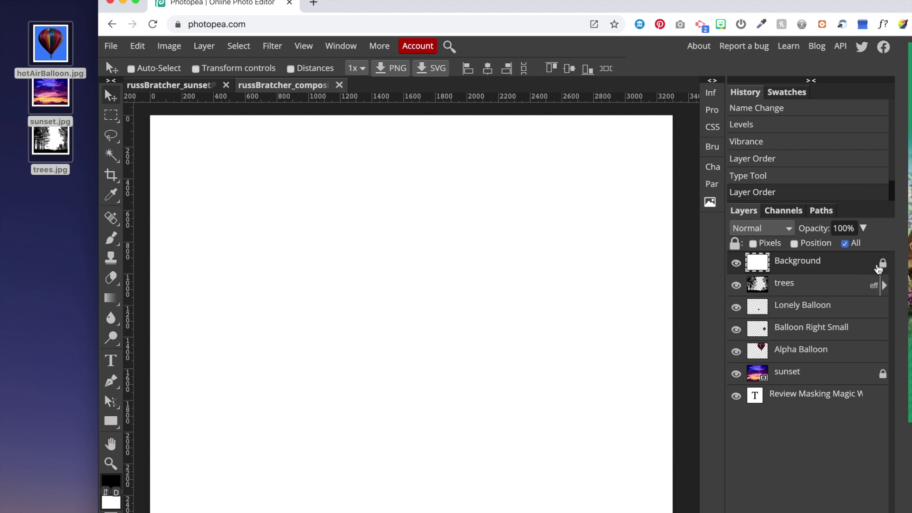
pyautogui.click(882, 264)
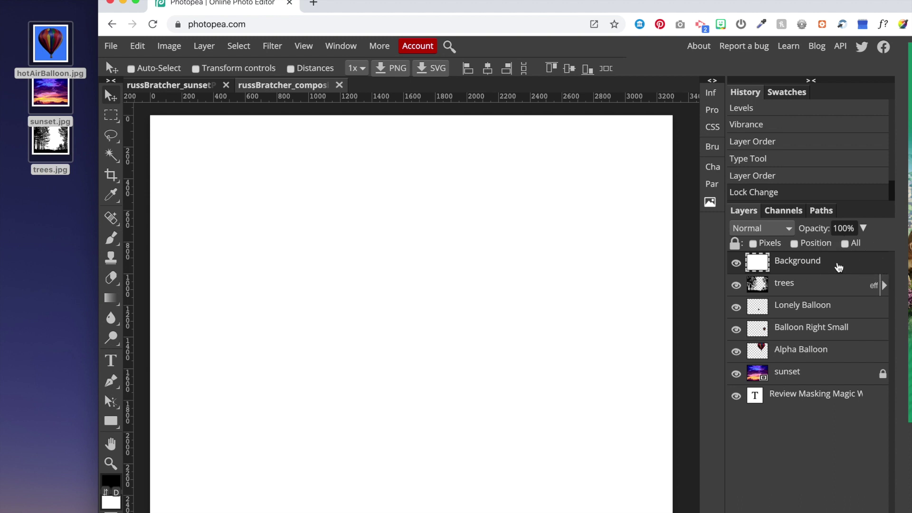
pyautogui.moveTo(820, 261); pyautogui.dragTo(817, 393)
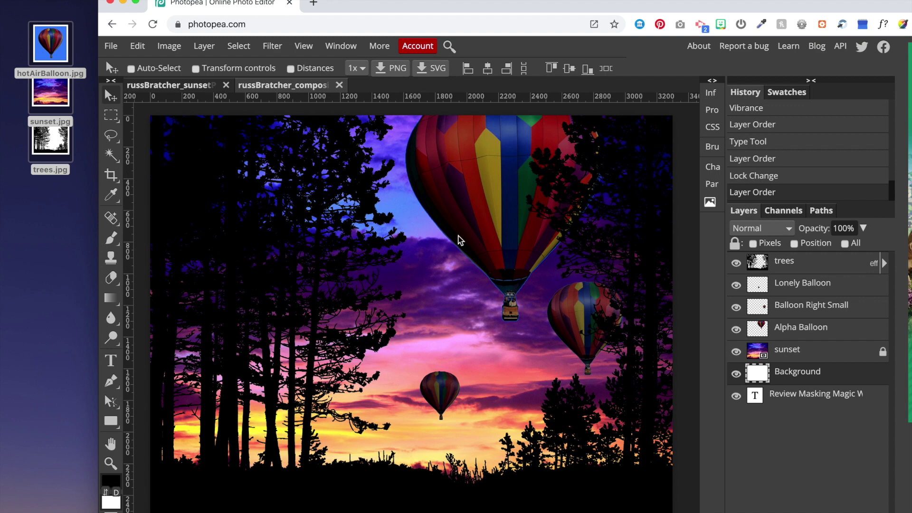
# Check the available export formats and save the finished composite as a PSD.
pyautogui.click(113, 46)
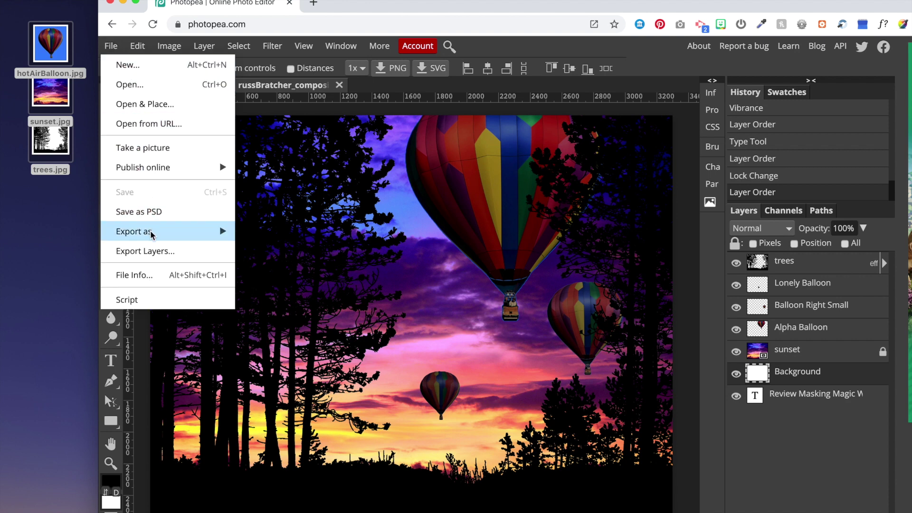
pyautogui.moveTo(163, 230)
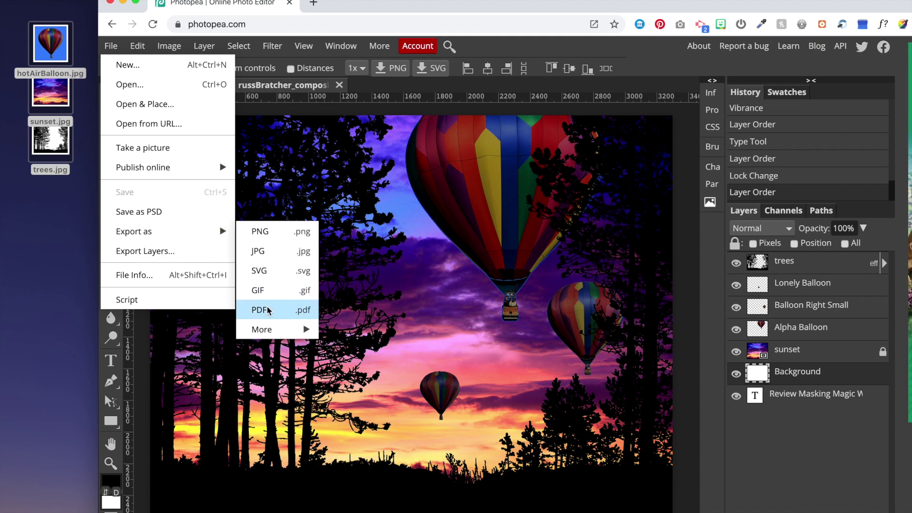
pyautogui.click(164, 212)
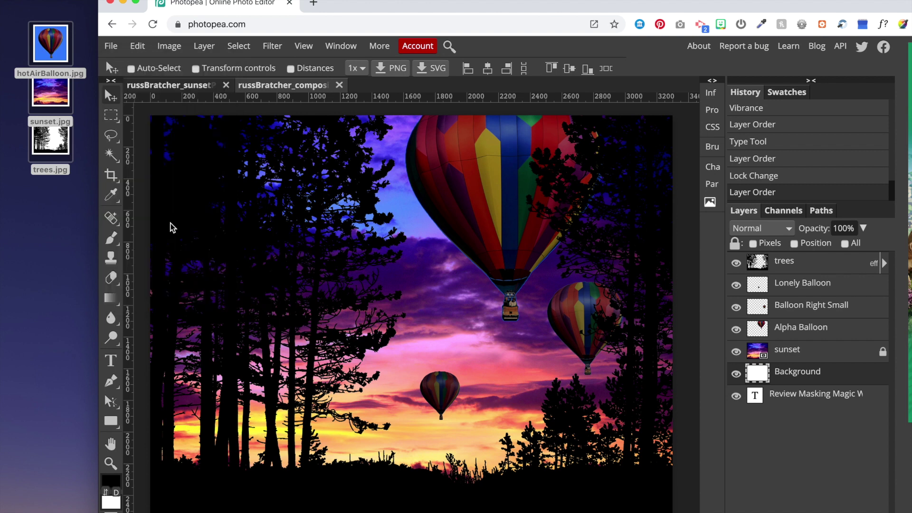
pyautogui.scroll(-1, 170, 221)
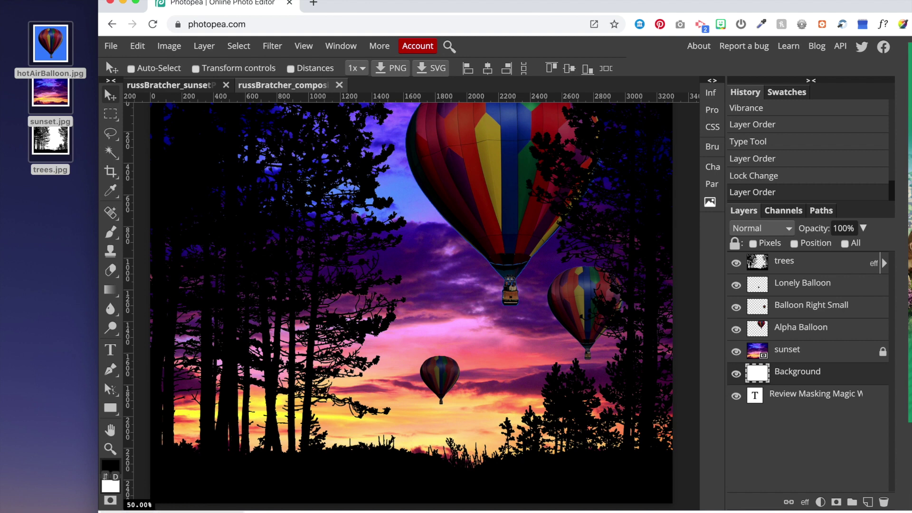
# Place the downloaded composite PSD file on the desktop beneath the three source images.
pyautogui.moveTo(164, 511); pyautogui.dragTo(50, 253)
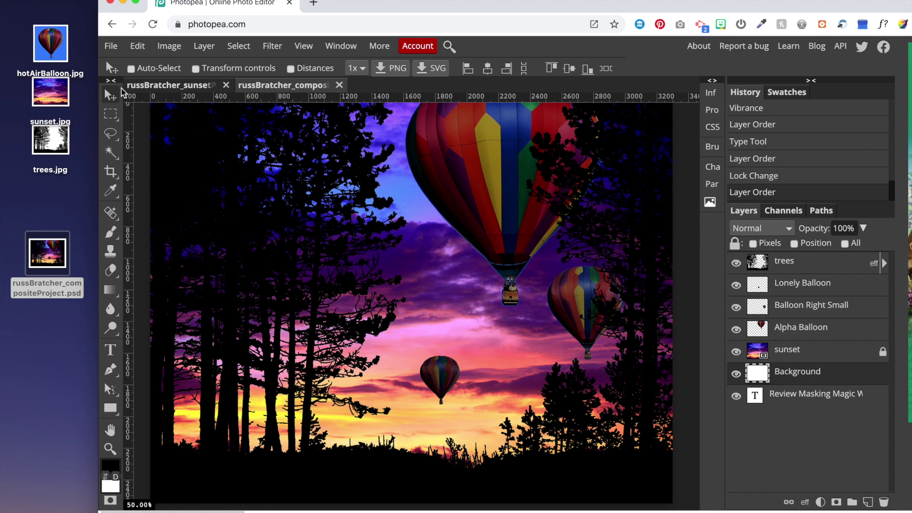
pyautogui.click(112, 47)
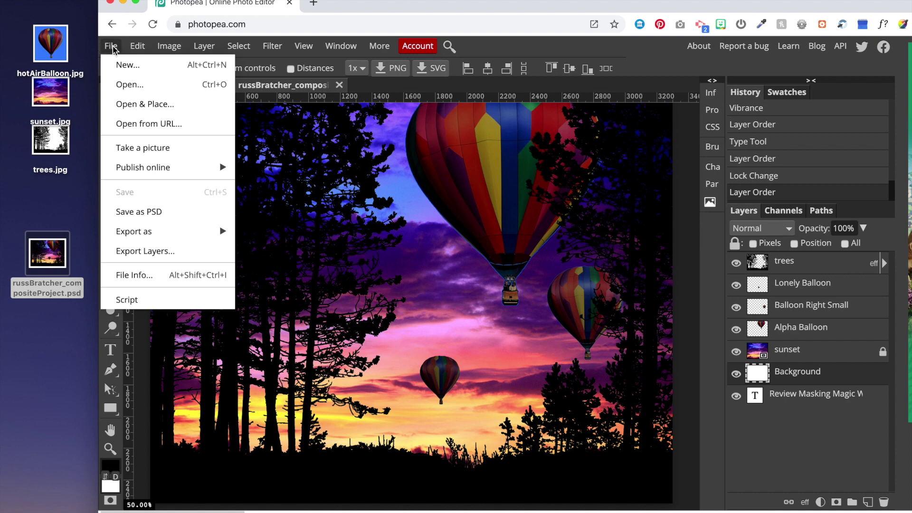
pyautogui.moveTo(158, 233)
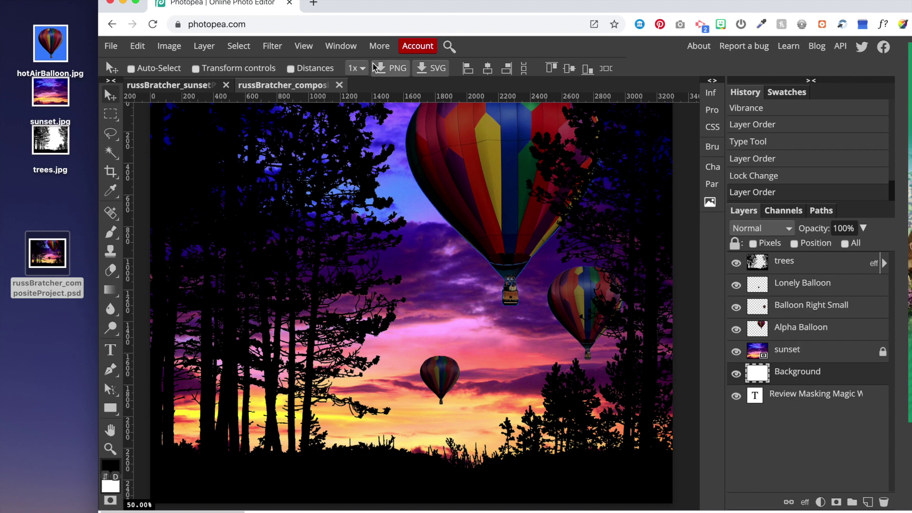
pyautogui.moveTo(354, 2); pyautogui.dragTo(352, 2)
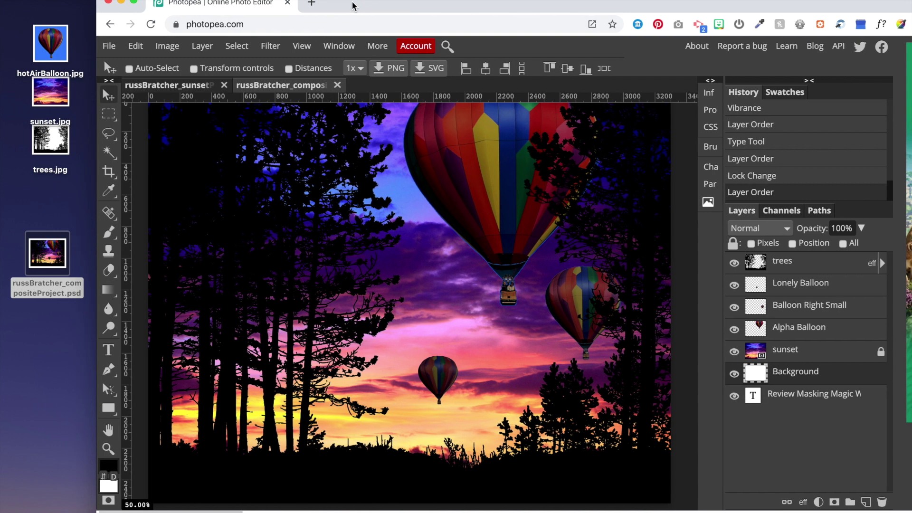
pyautogui.click(202, 46)
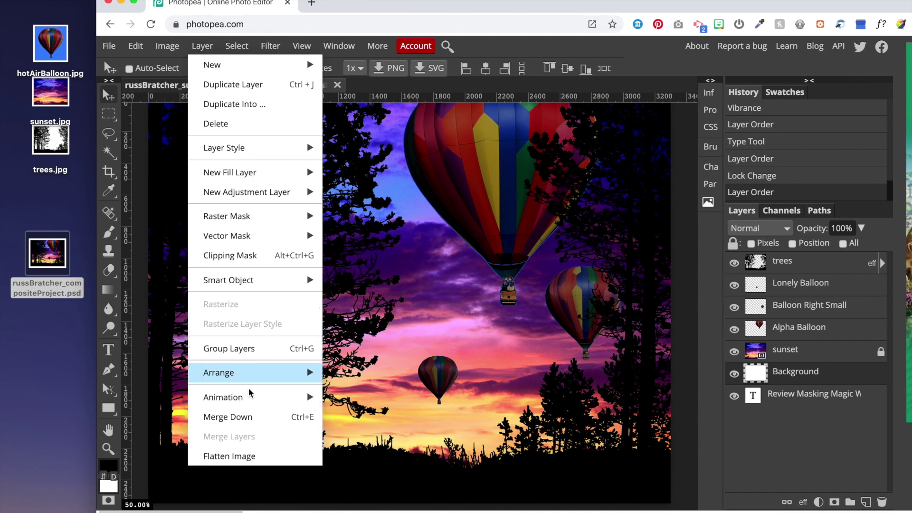
pyautogui.moveTo(236, 46)
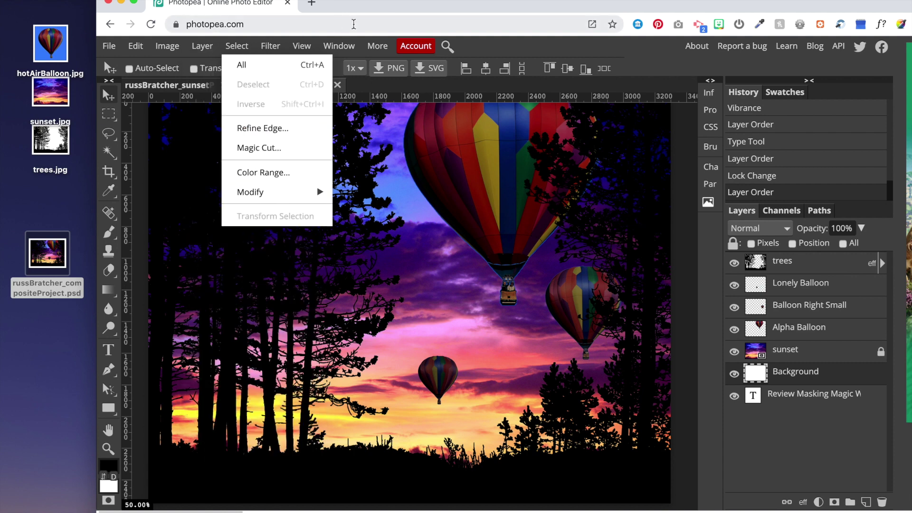
pyautogui.click(542, 45)
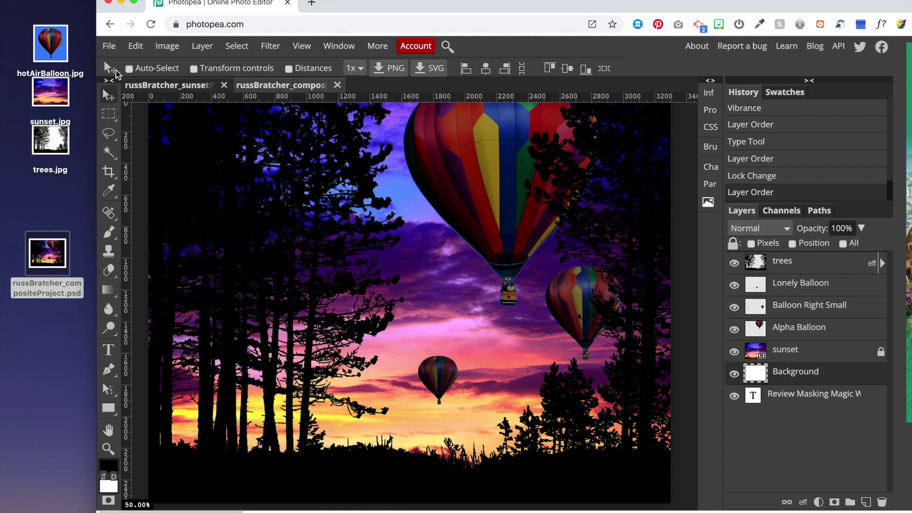
# Export the composite as a PDF with the default settings and place the downloaded file on the desktop below the PSD.
pyautogui.click(109, 47)
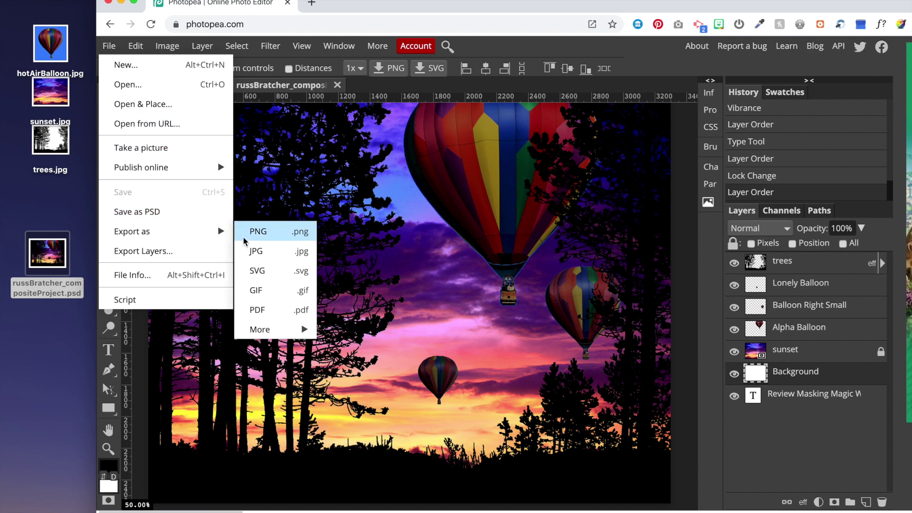
pyautogui.click(275, 309)
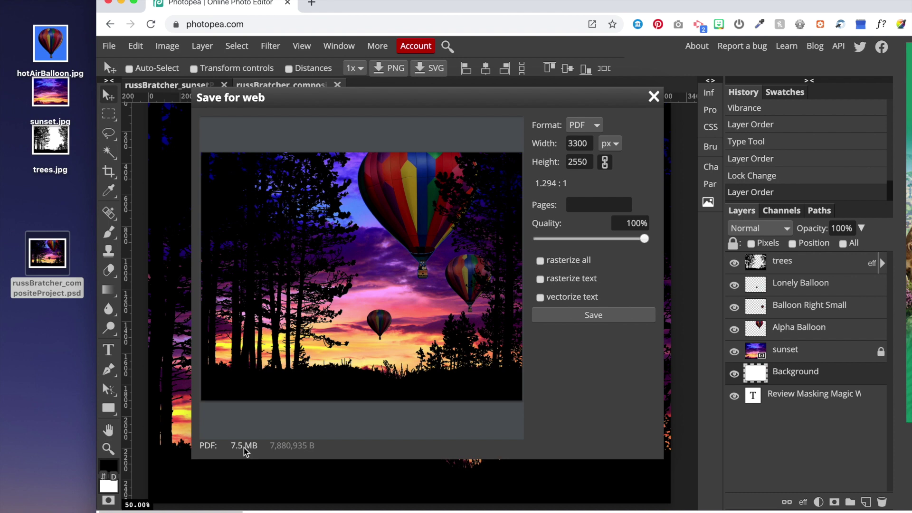
pyautogui.click(596, 317)
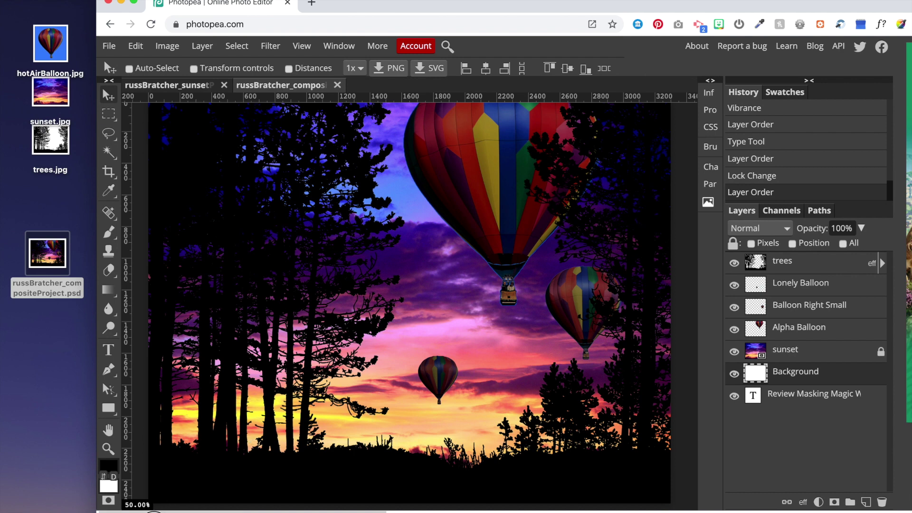
pyautogui.click(50, 351)
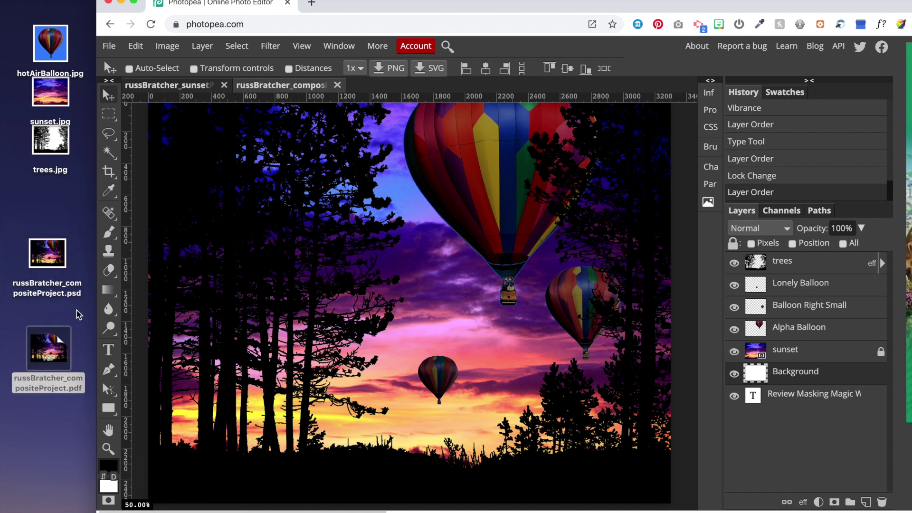
# Highlight the exported PSD and PDF files together on the desktop and clear the selection.
pyautogui.click(49, 392)
pyautogui.moveTo(72, 218); pyautogui.dragTo(14, 385)
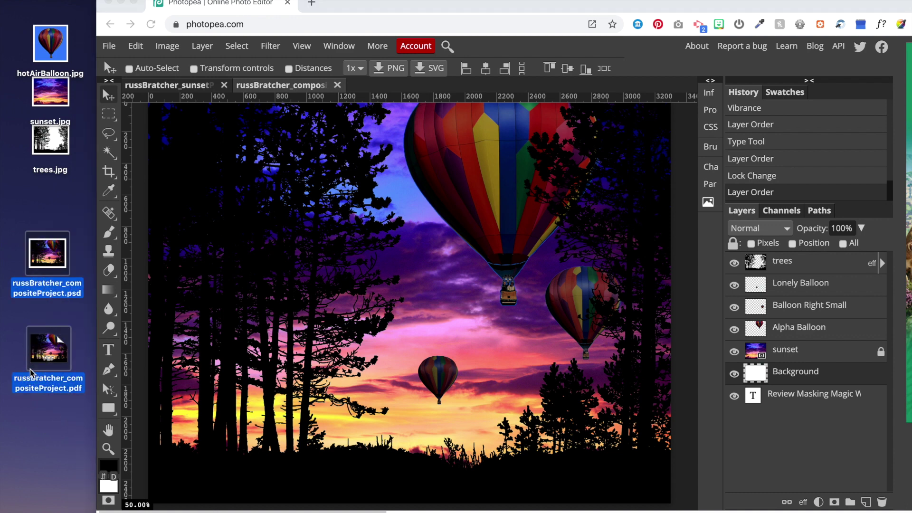
pyautogui.click(45, 429)
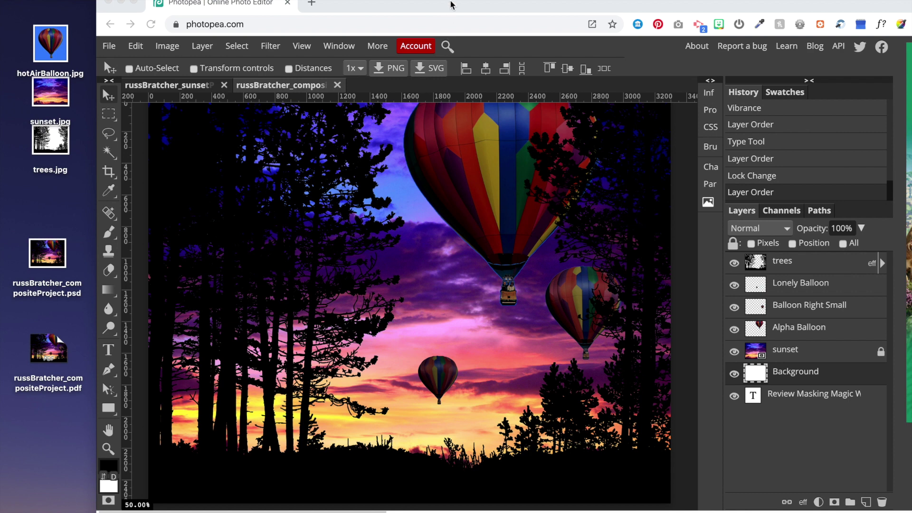
pyautogui.moveTo(457, 3)
pyautogui.mouseDown()
pyautogui.moveTo(422, 2)
pyautogui.moveTo(468, 2)
pyautogui.mouseUp()
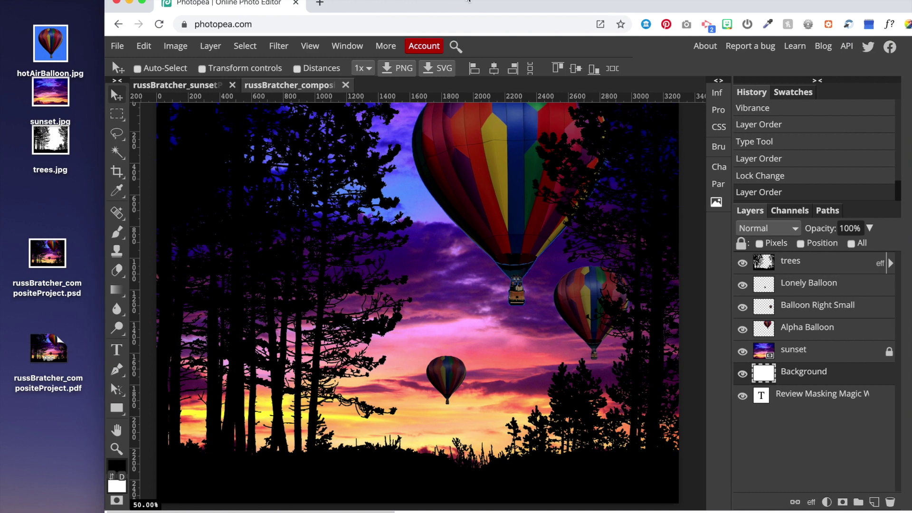